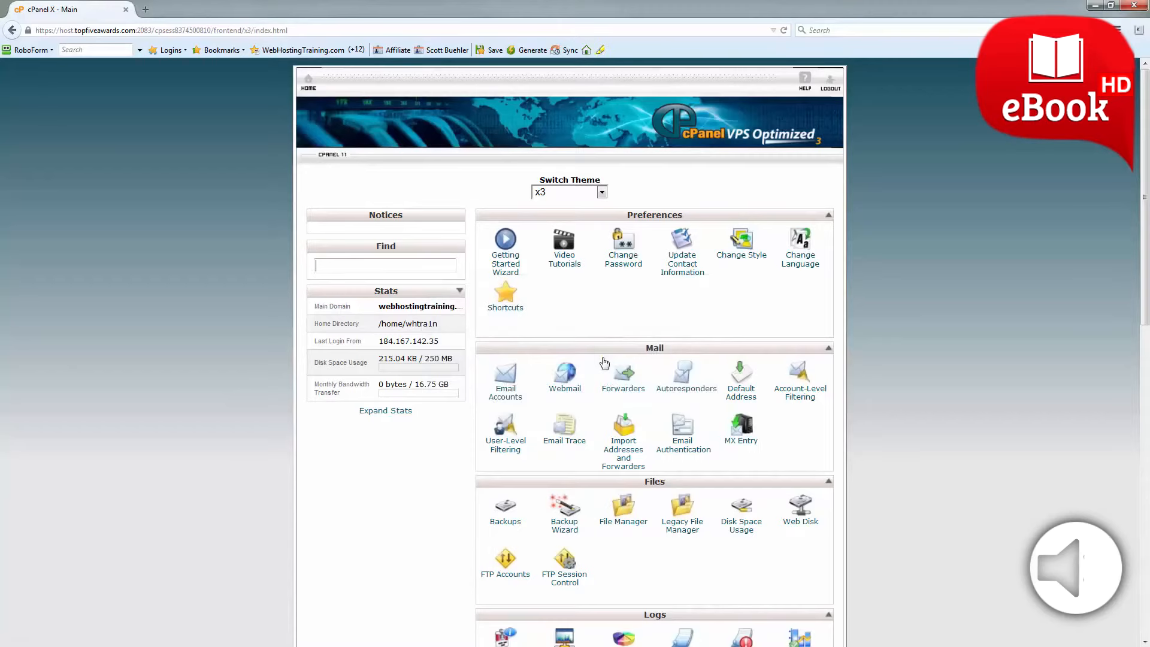
Open wordpress.org in a new browser tab and go to its WordPress download page.
left_click(145, 9)
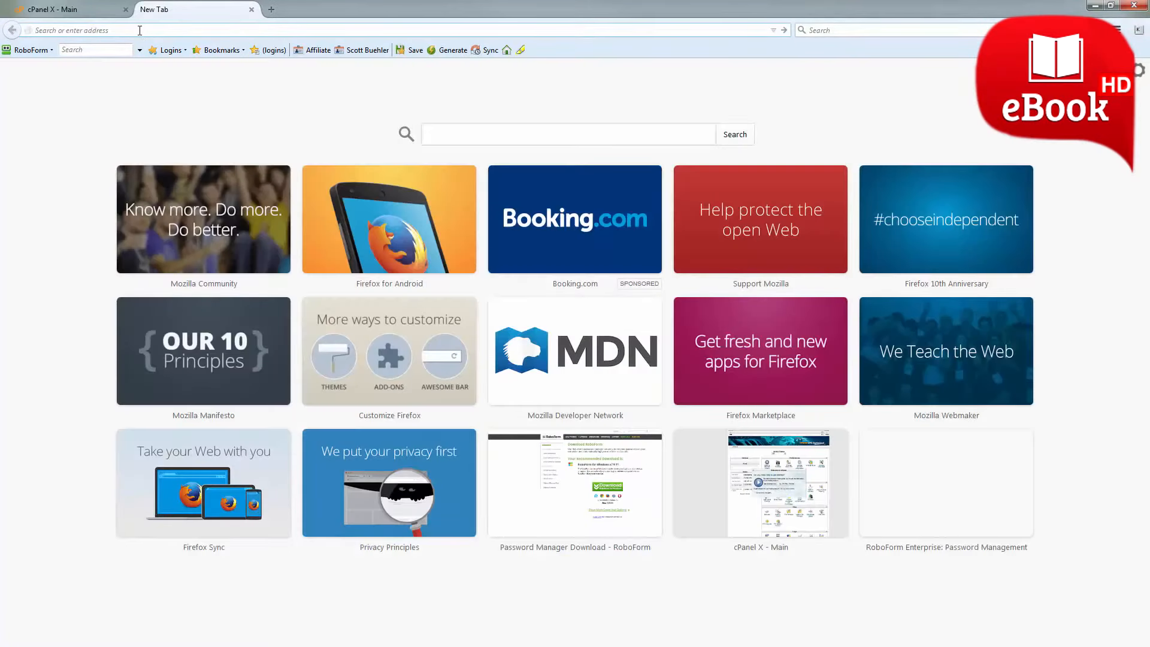
type("wordpress.org")
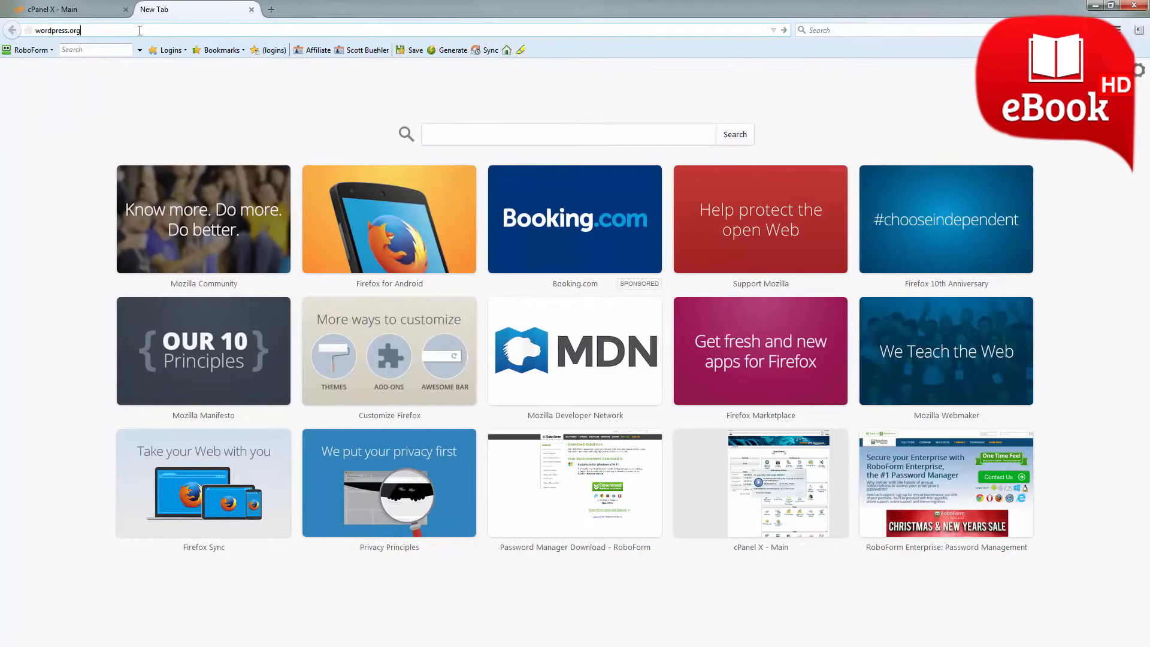
key("Return")
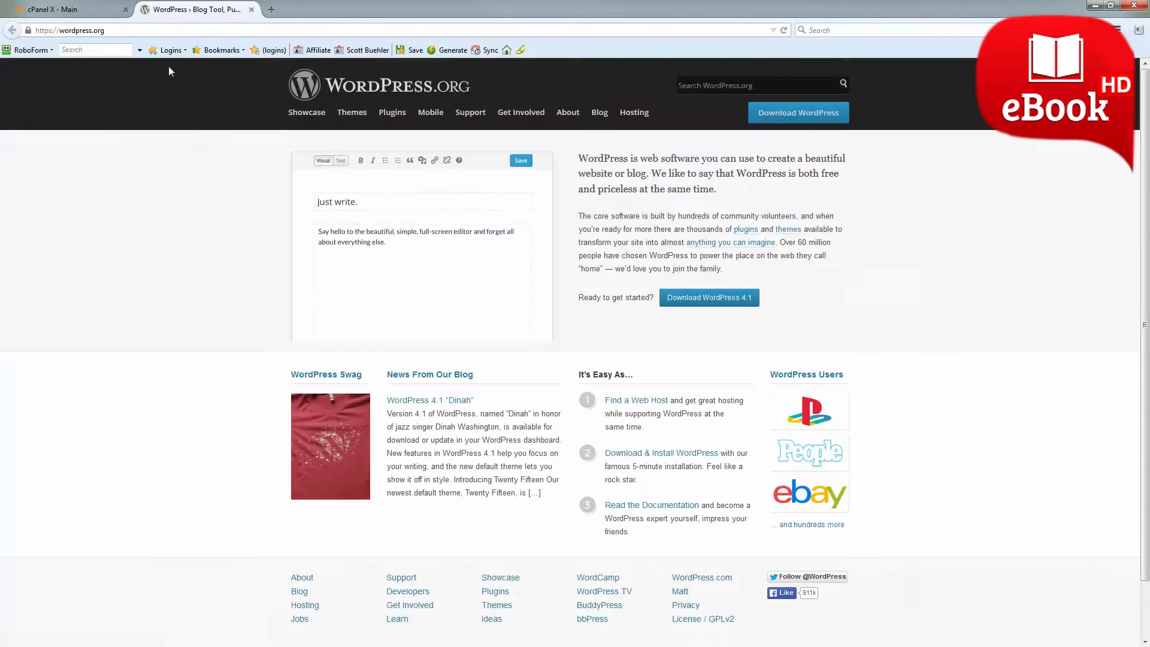
left_click(709, 303)
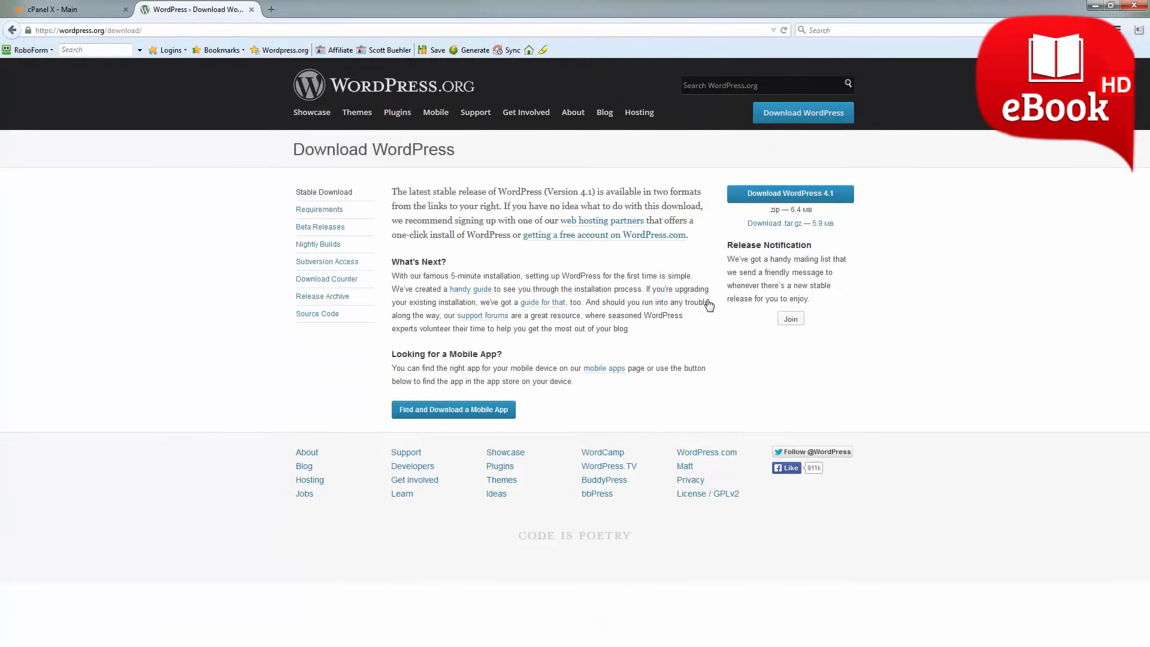
Download the WordPress 4.1 zip archive and save it to the Desktop as wordpress-4.1.zip.
left_click(790, 198)
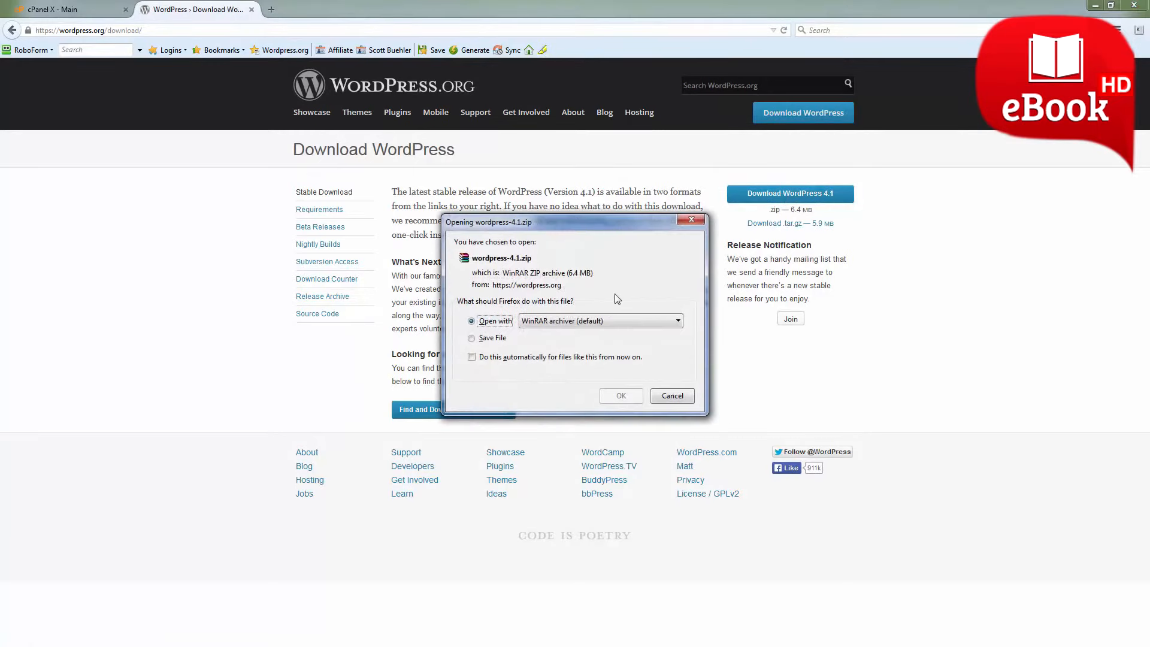
left_click(497, 341)
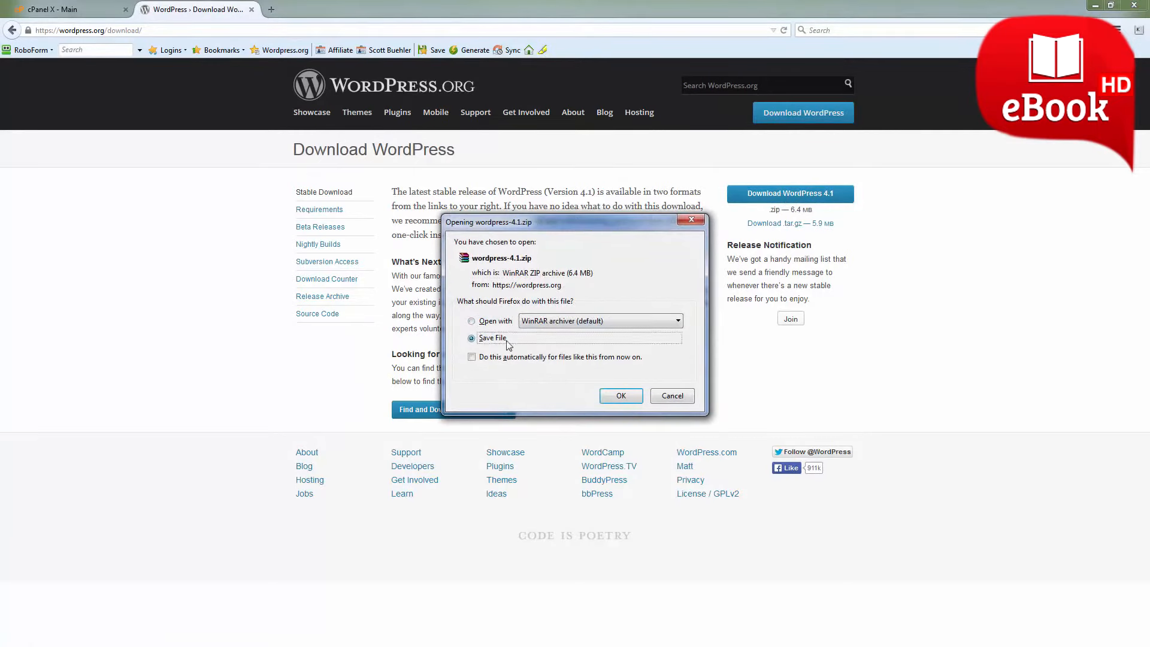
left_click(621, 396)
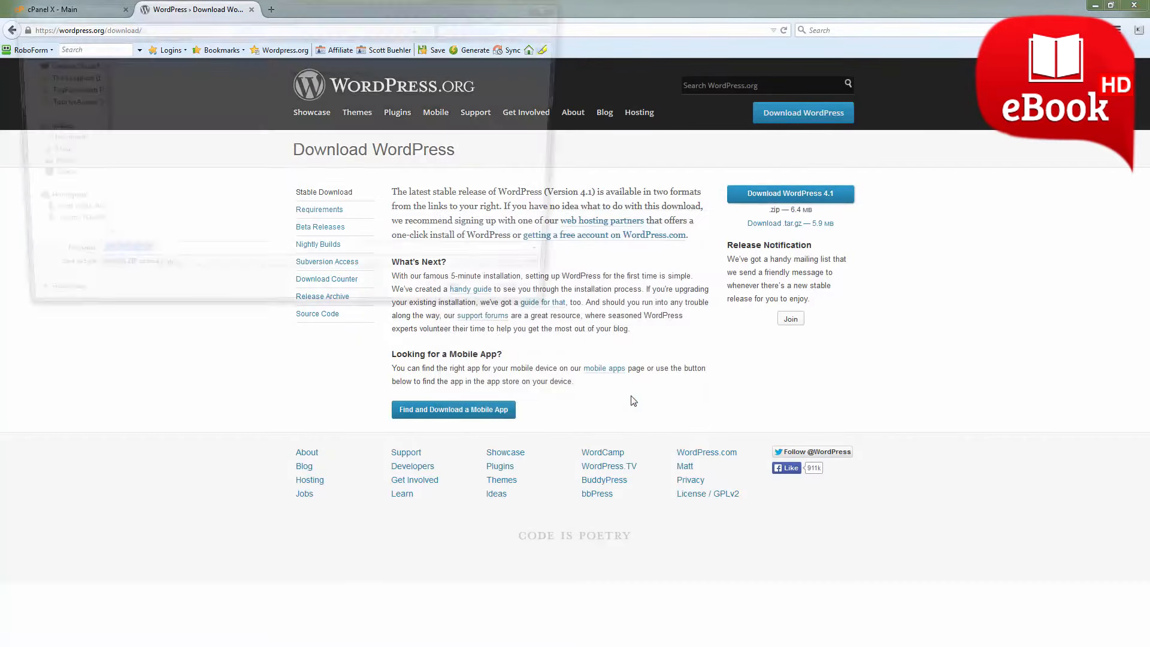
left_click(45, 83)
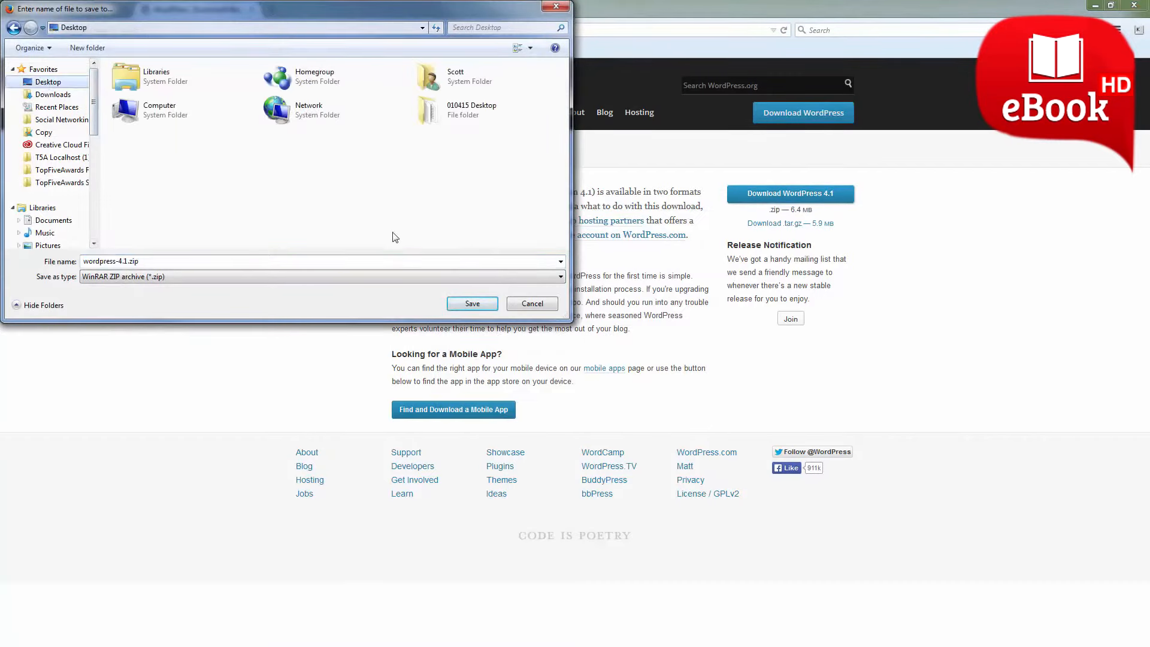
left_click(477, 304)
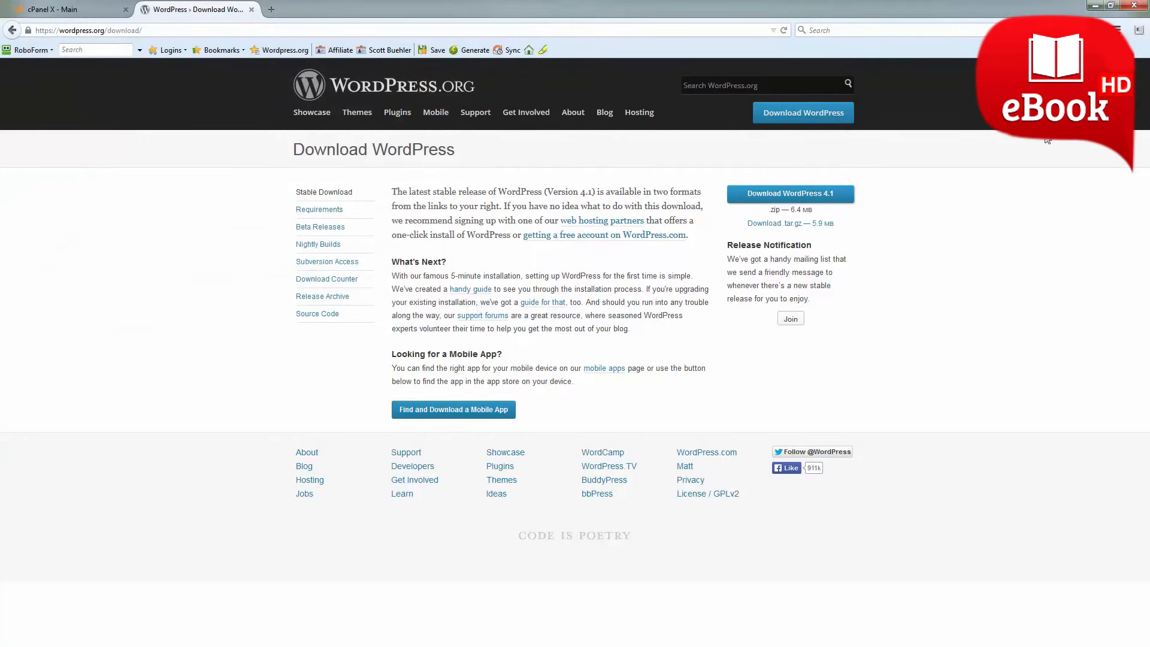
Minimize the browser and extract wordpress-4.1.zip on the desktop into a wordpress-4.1 folder.
left_click(1097, 10)
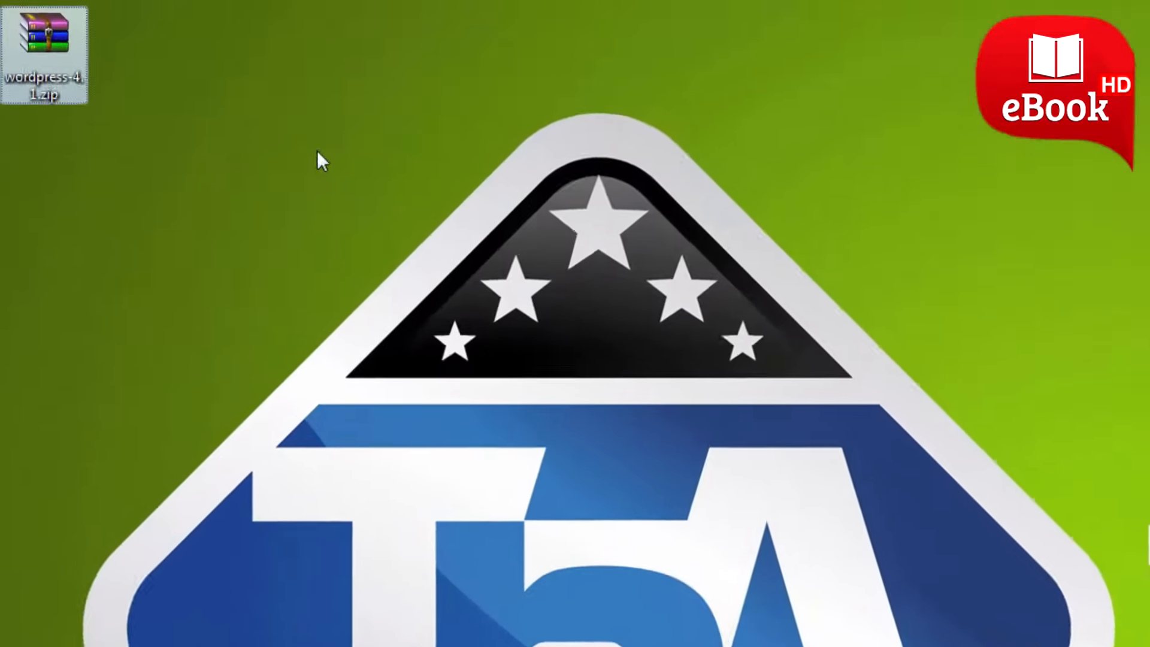
left_click_drag(51, 48, 68, 188)
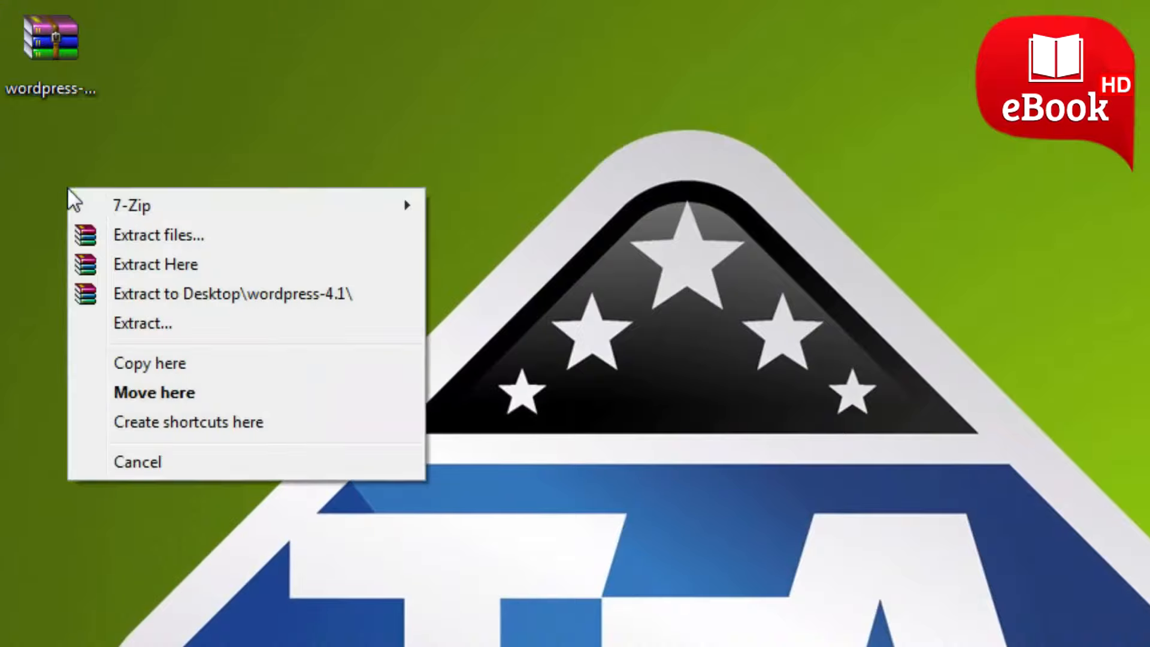
left_click(183, 294)
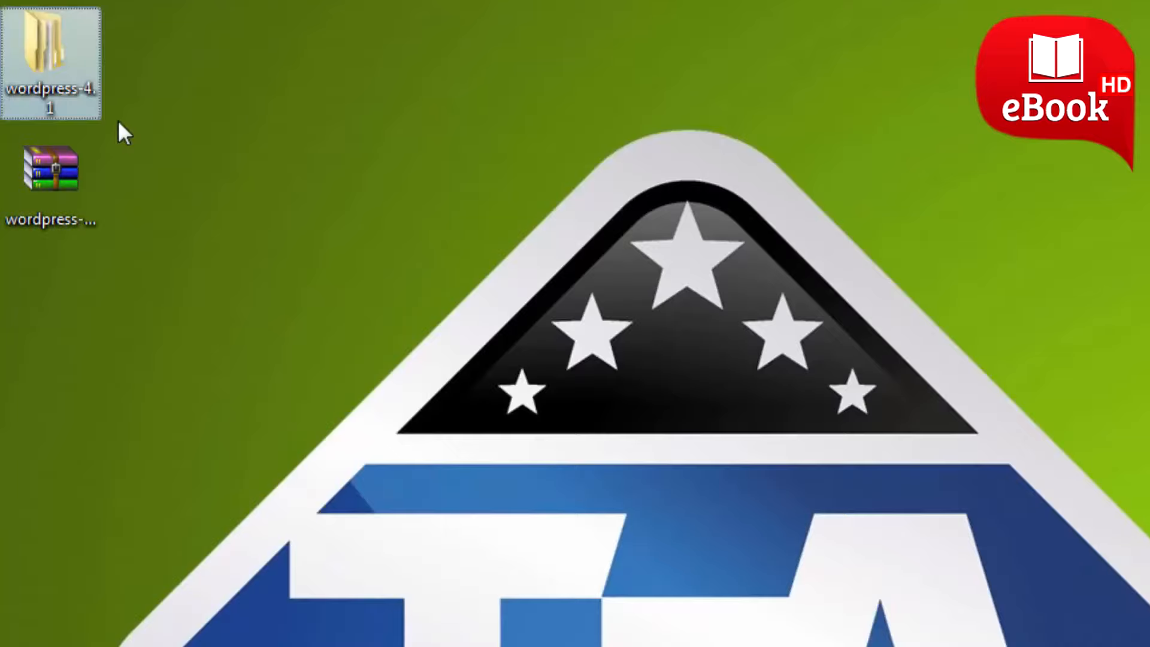
In the wordpress folder inside the extracted wordpress-4.1 folder, rename wp-config-sample.php to wp-config.php.
double_click(53, 67)
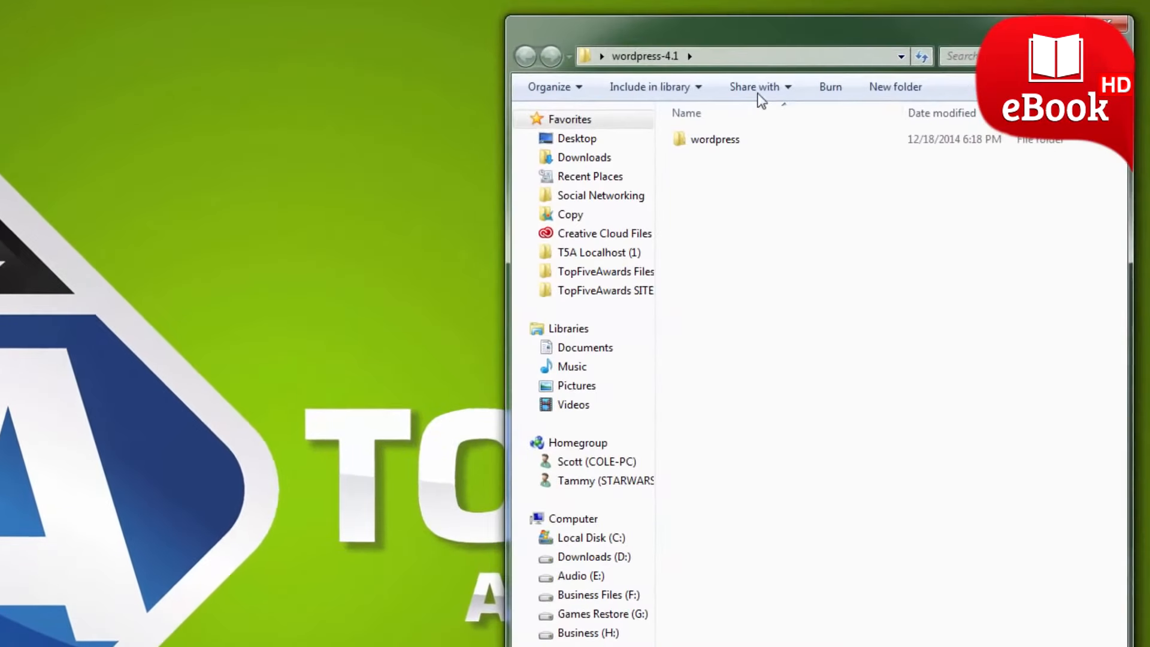
double_click(710, 139)
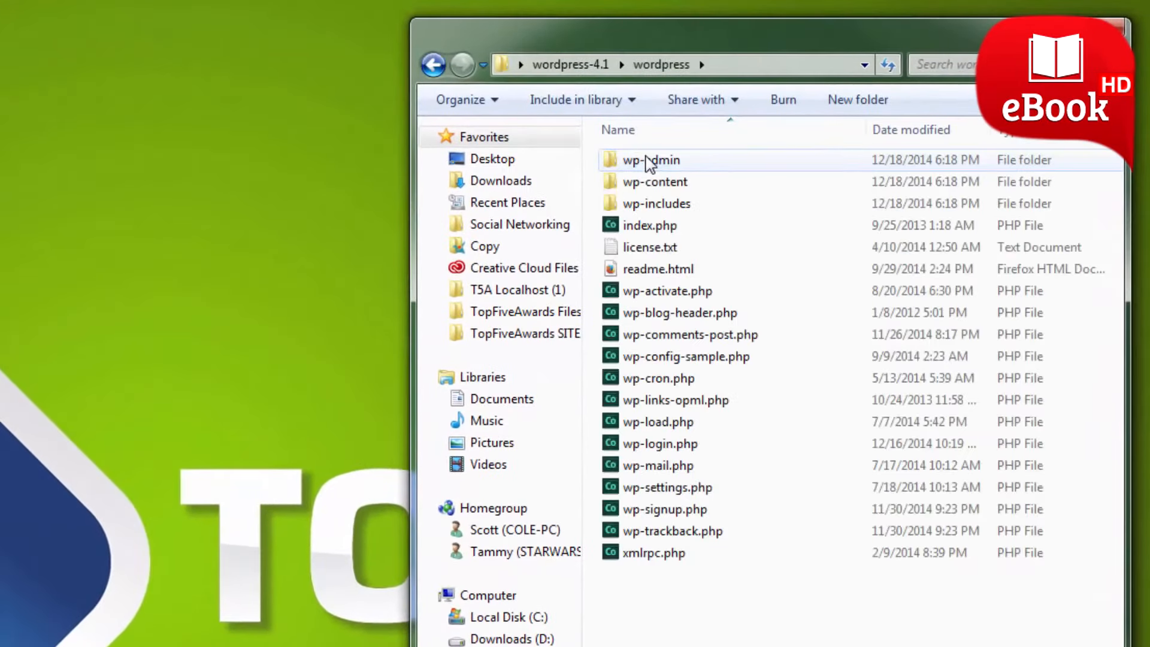
left_click(665, 362)
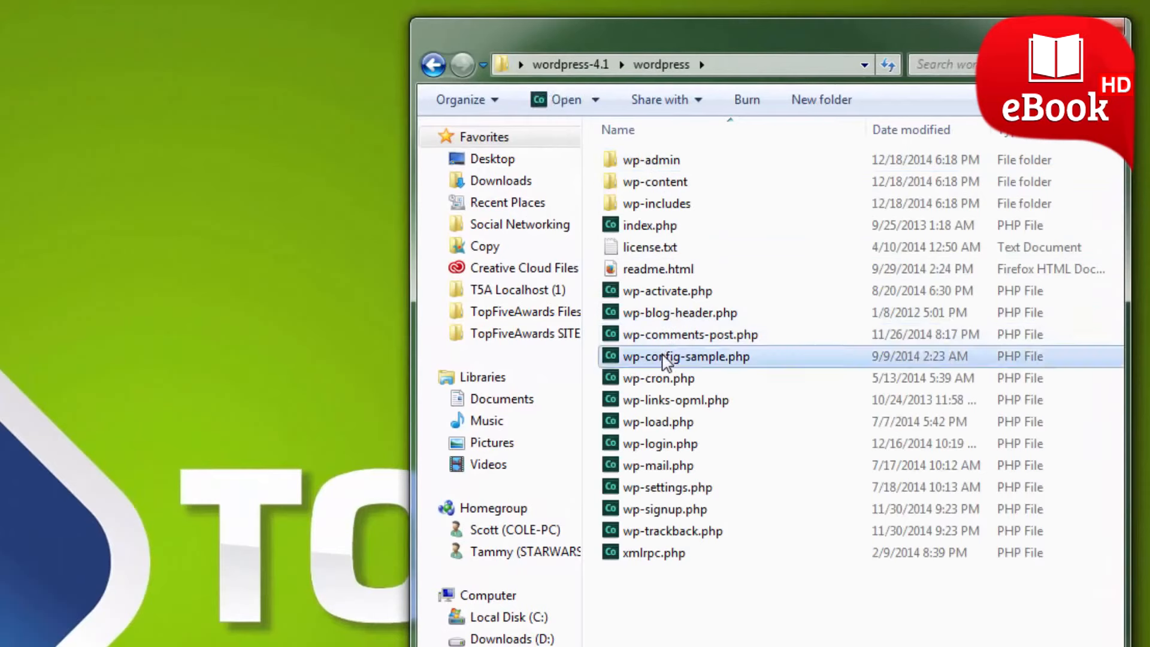
left_click(663, 357)
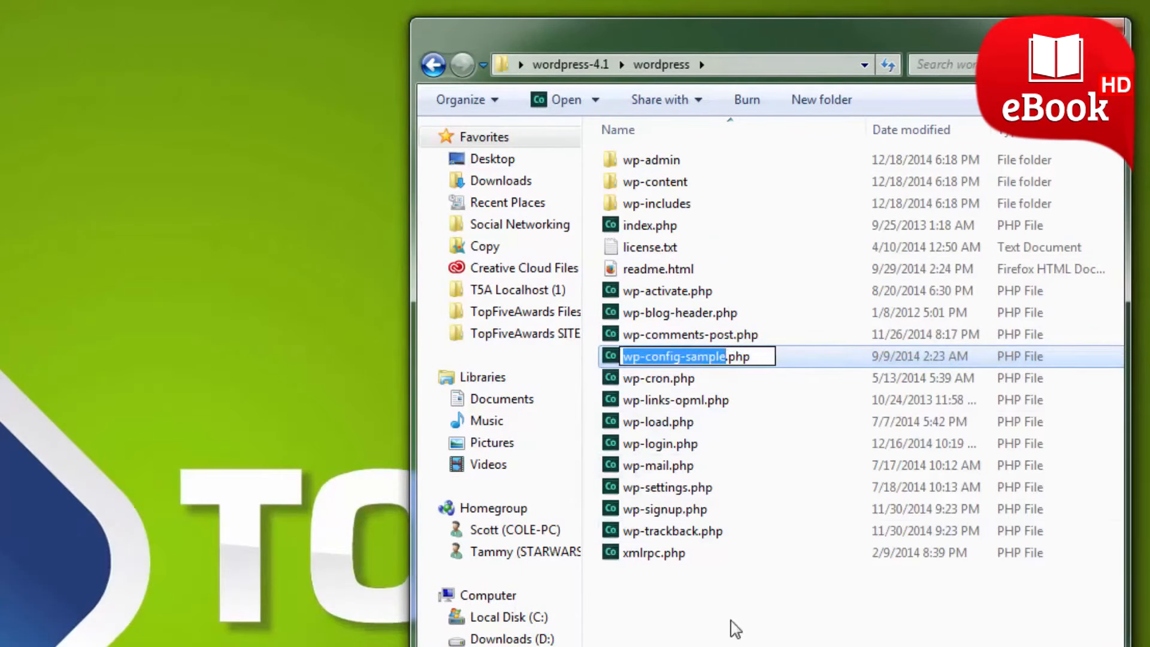
key("Right")
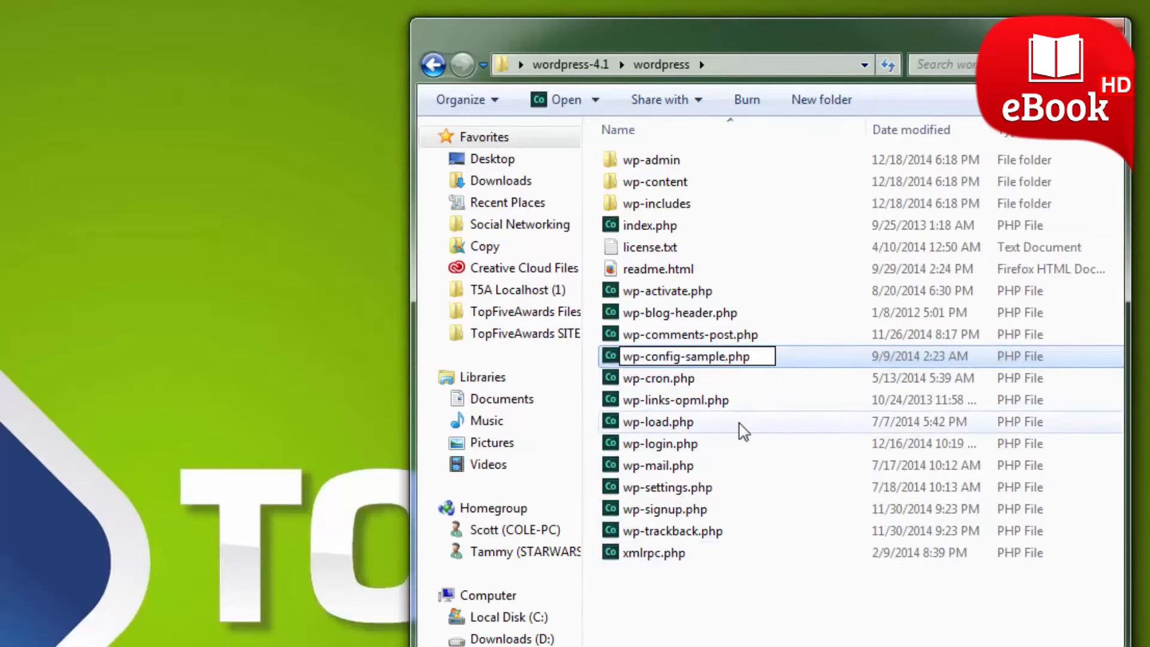
key("BackSpace")
key("BackSpace")
key("BackSpace")
key("BackSpace")
key("BackSpace")
key("BackSpace")
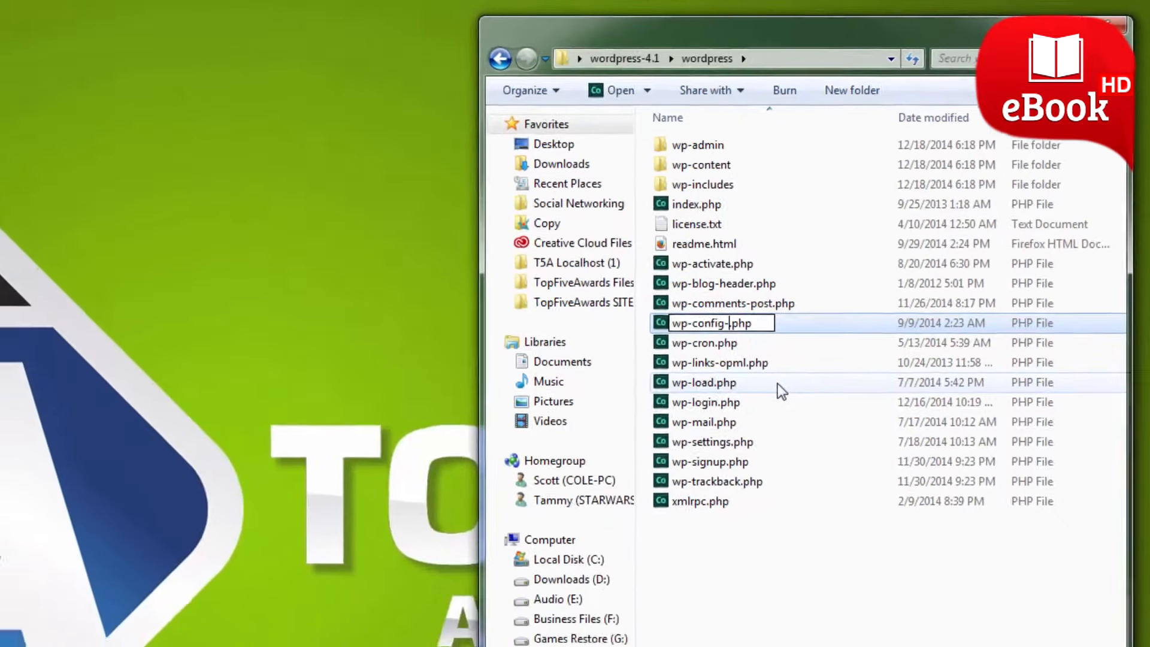
key("BackSpace")
key("Return")
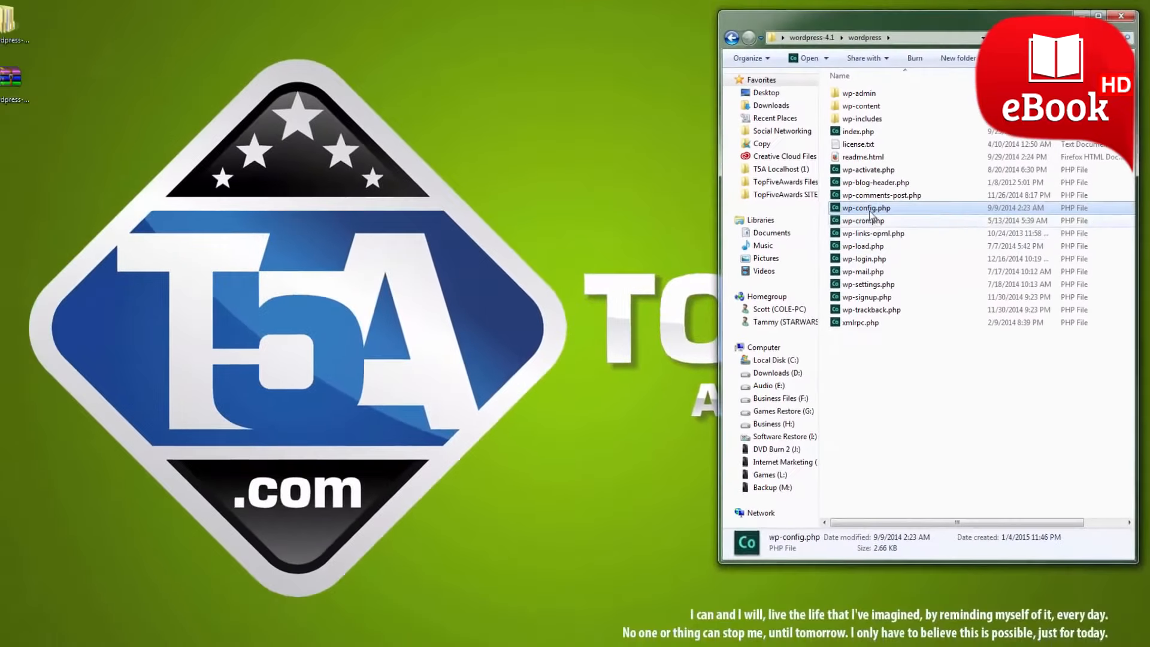
Copy wp-config.php from the wordpress folder to the desktop and close the folder window.
left_click_drag(874, 207, 99, 150)
left_click(128, 168)
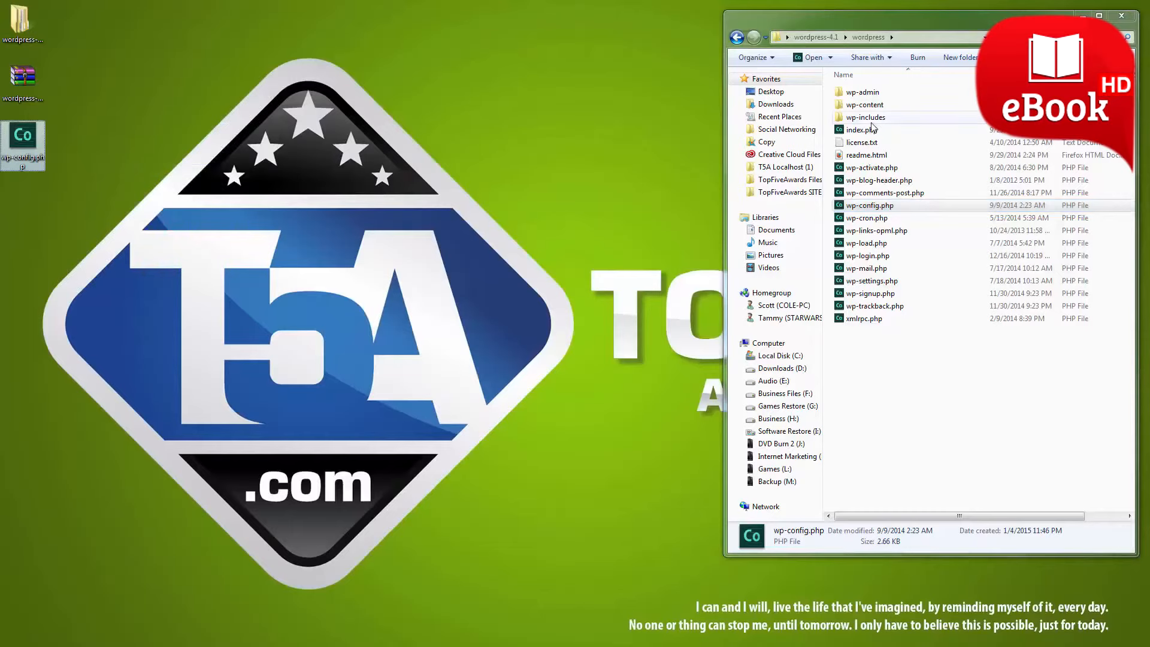
left_click(1123, 19)
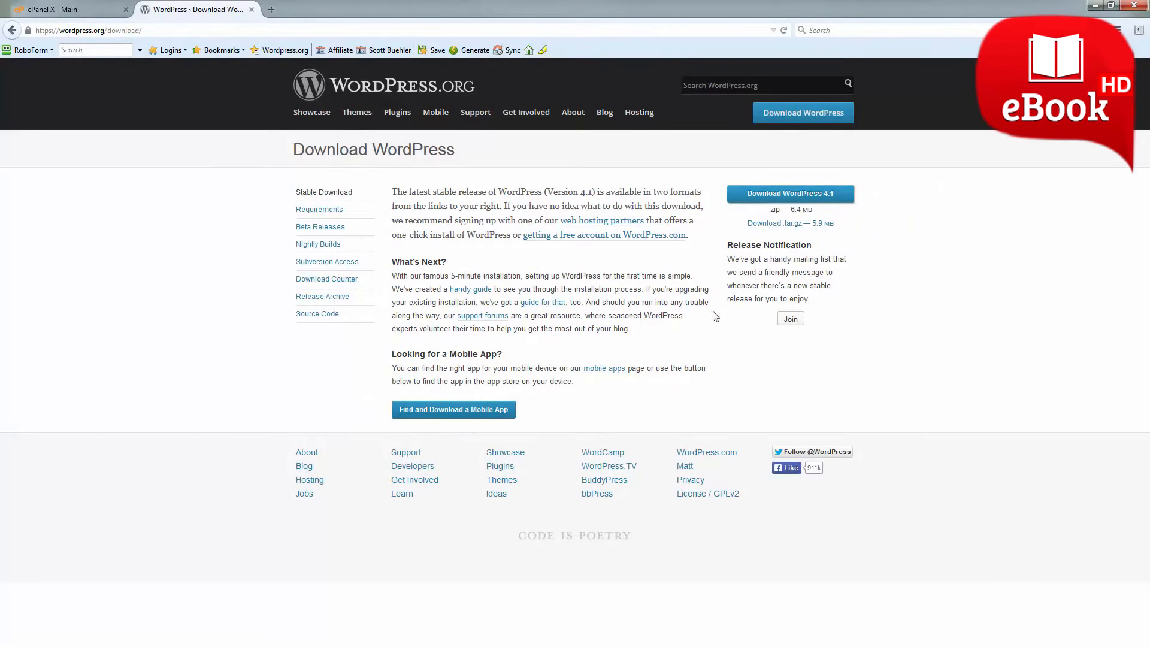
Back in the browser, close the WordPress download page and open cPanel's File Manager at the Web Root (public_html/www) directory.
left_click(252, 10)
scroll(623, 389, "down", 2)
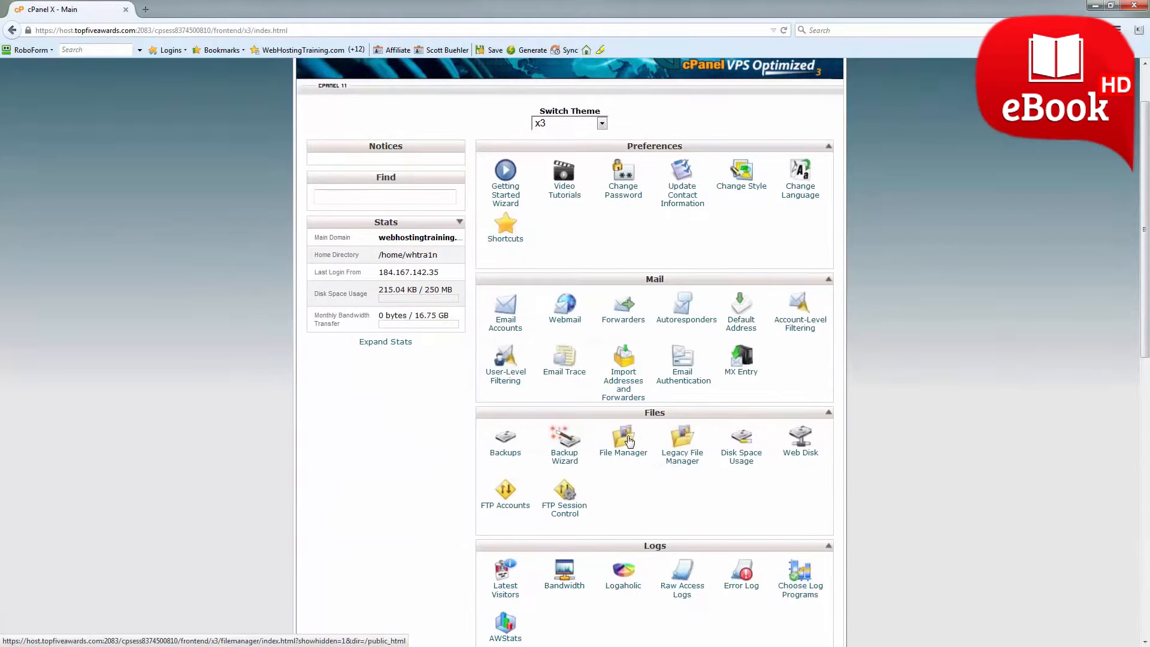
left_click(625, 441)
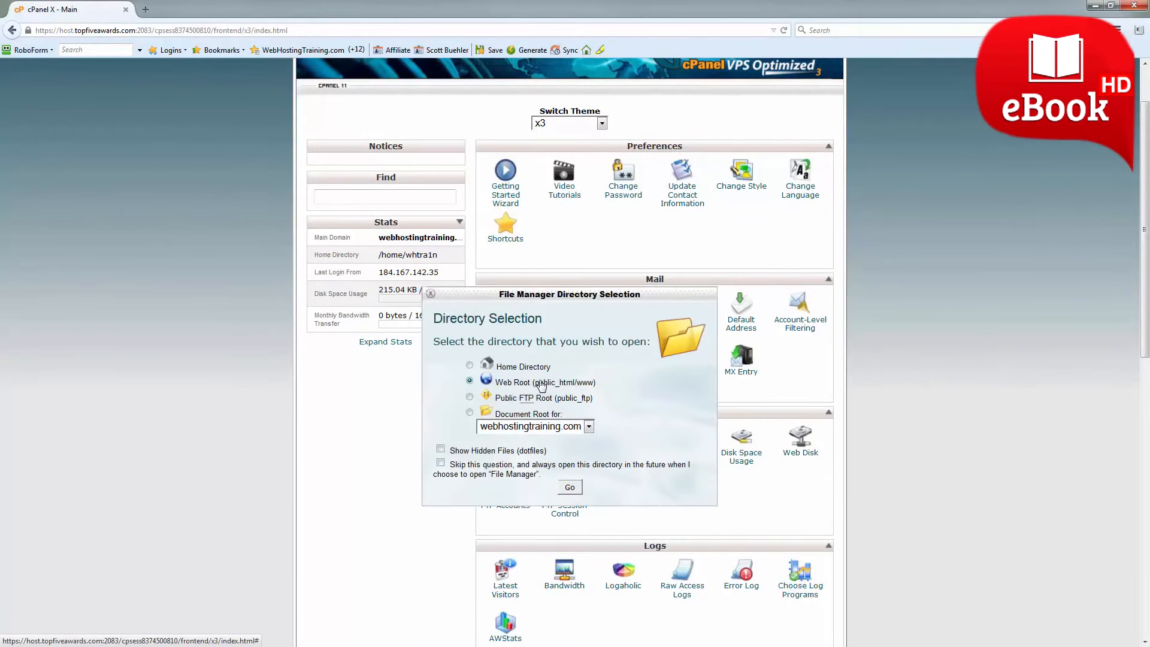
left_click(570, 488)
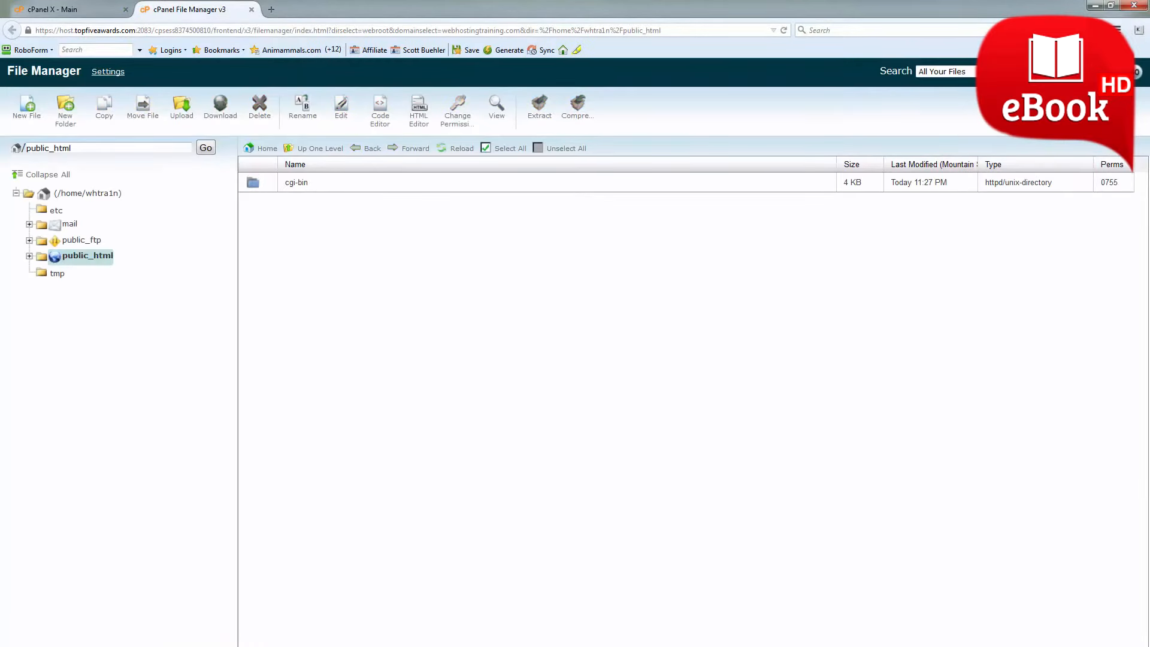
Upload wordpress-4.1.zip from the Desktop to public_html and reload the directory listing.
left_click(1115, 11)
left_click_drag(584, 30, 833, 17)
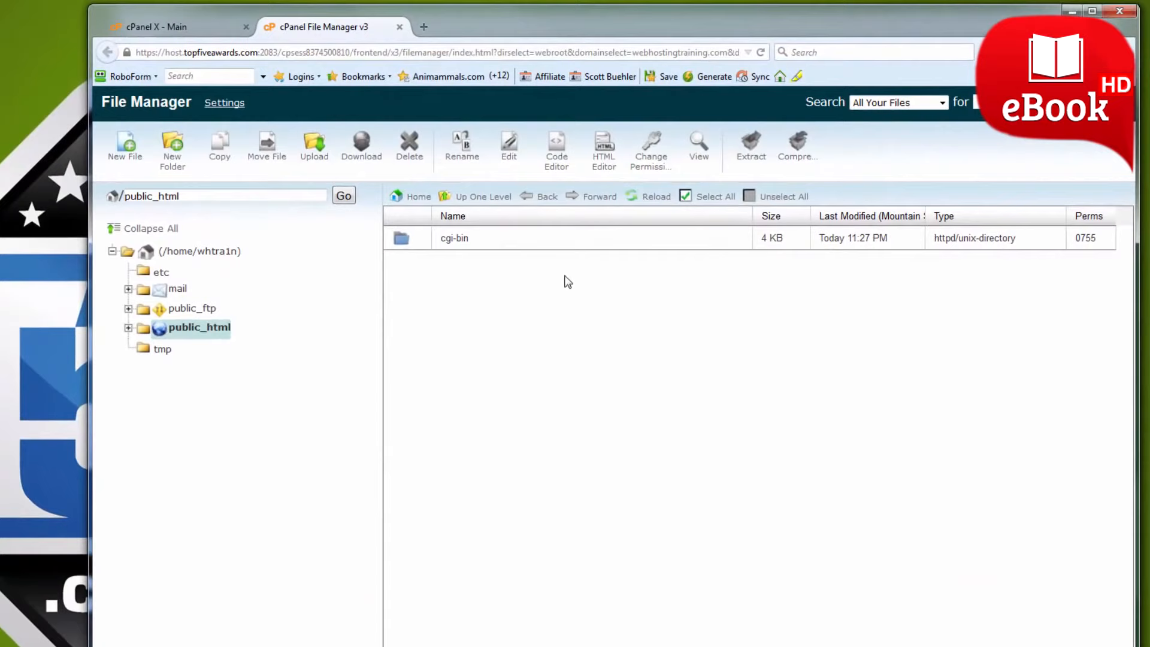
left_click(314, 146)
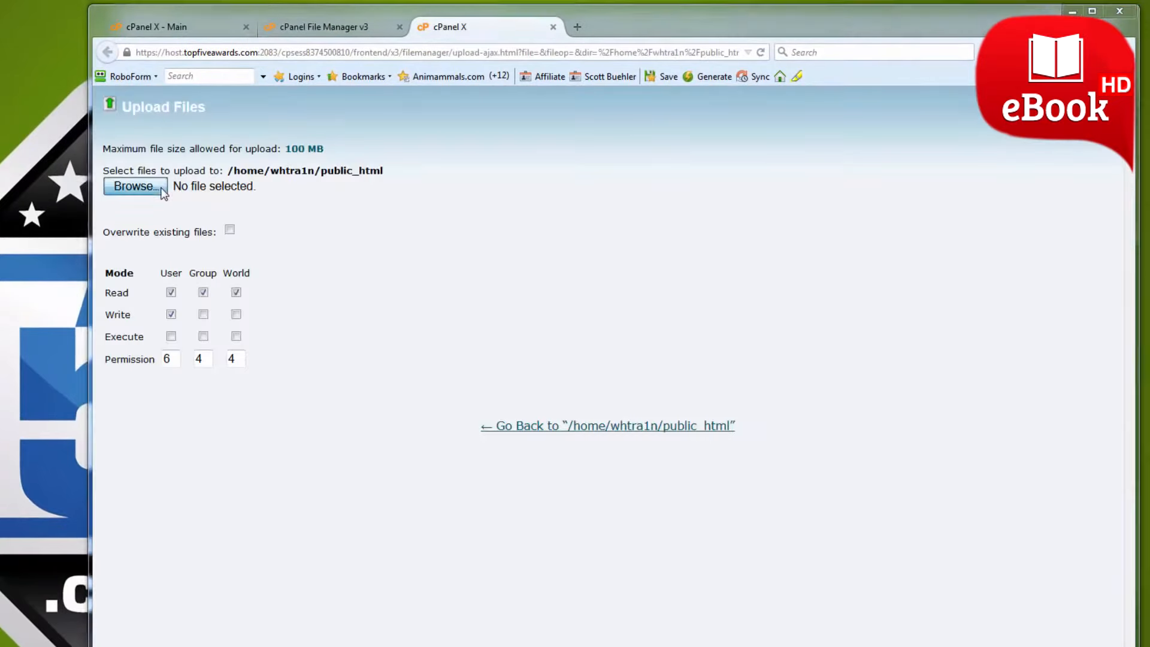
left_click(135, 187)
left_click(299, 226)
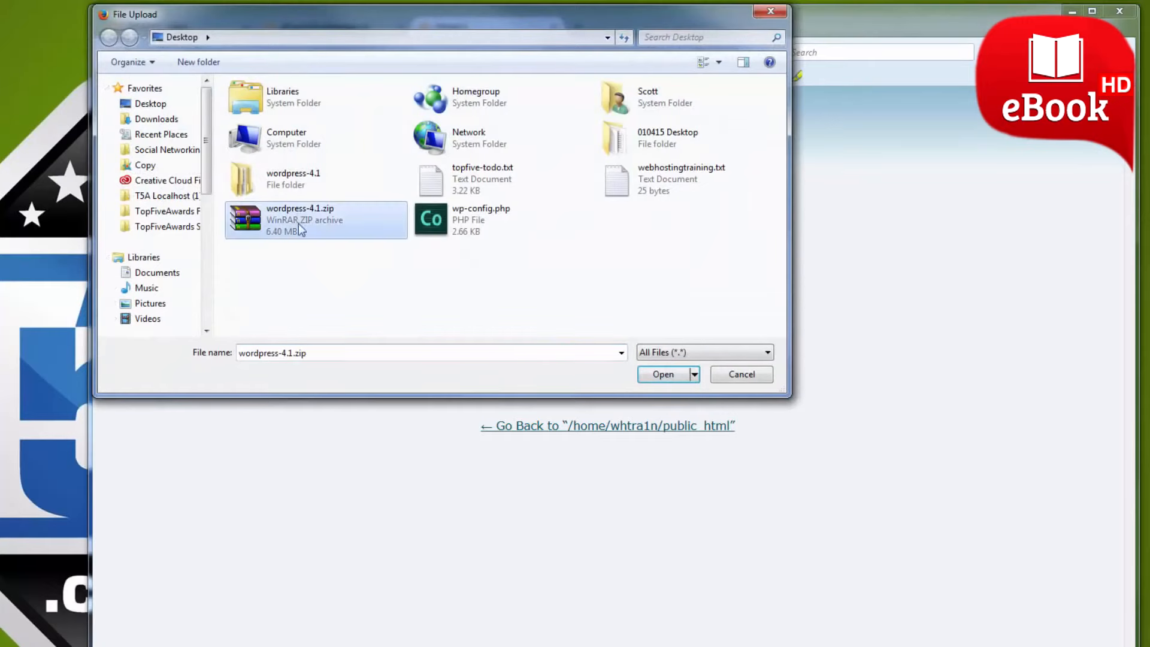
left_click(661, 374)
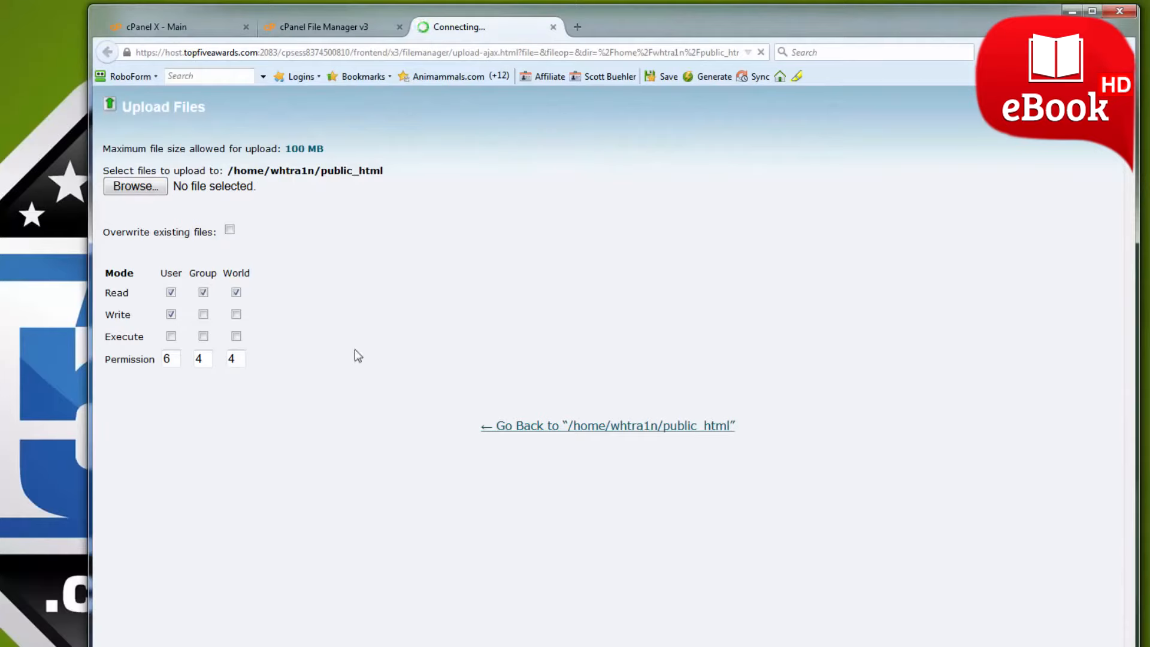
left_click(554, 27)
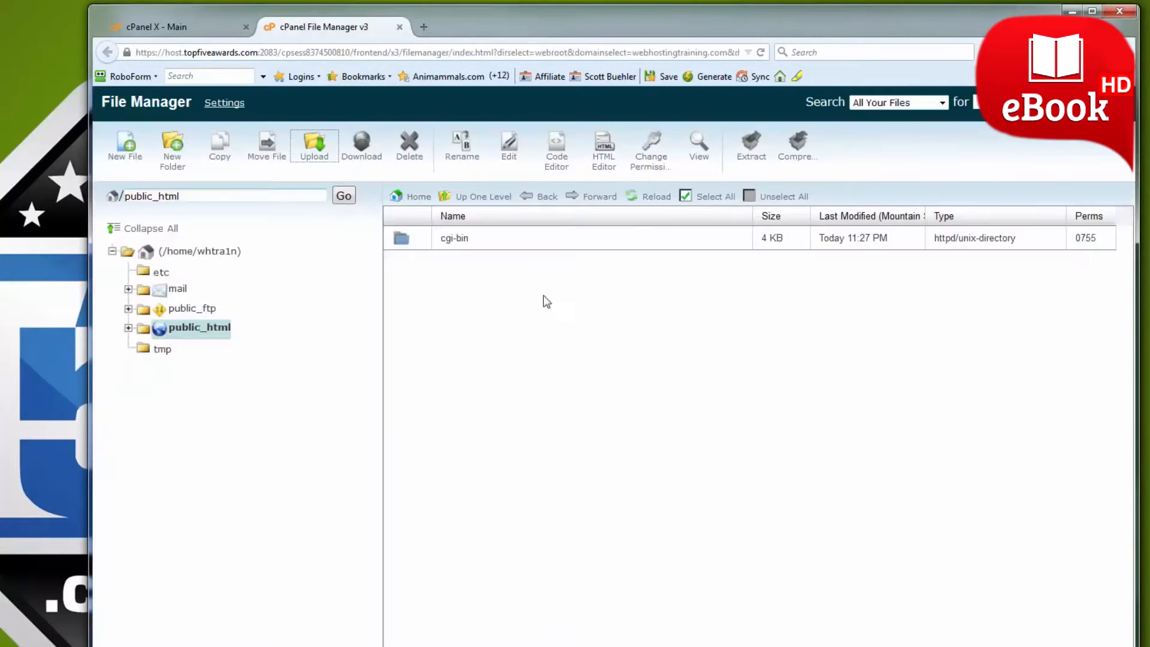
left_click(647, 202)
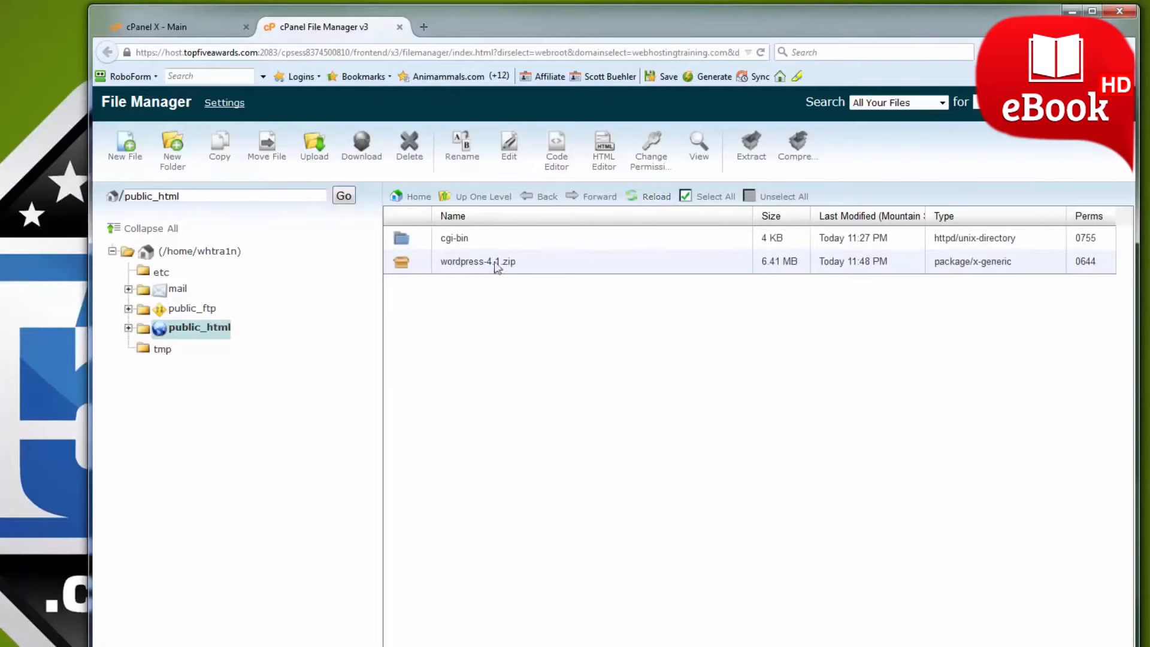
Extract the uploaded wordpress-4.1.zip into /public_html and dismiss the extraction results.
left_click(533, 270)
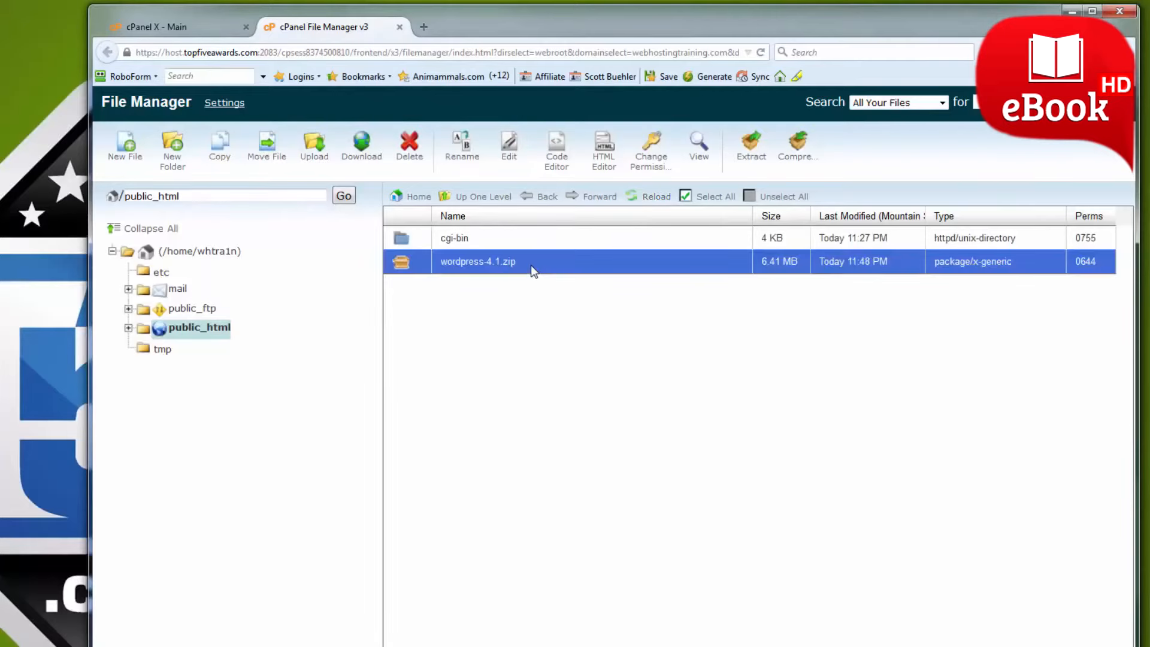
right_click(533, 270)
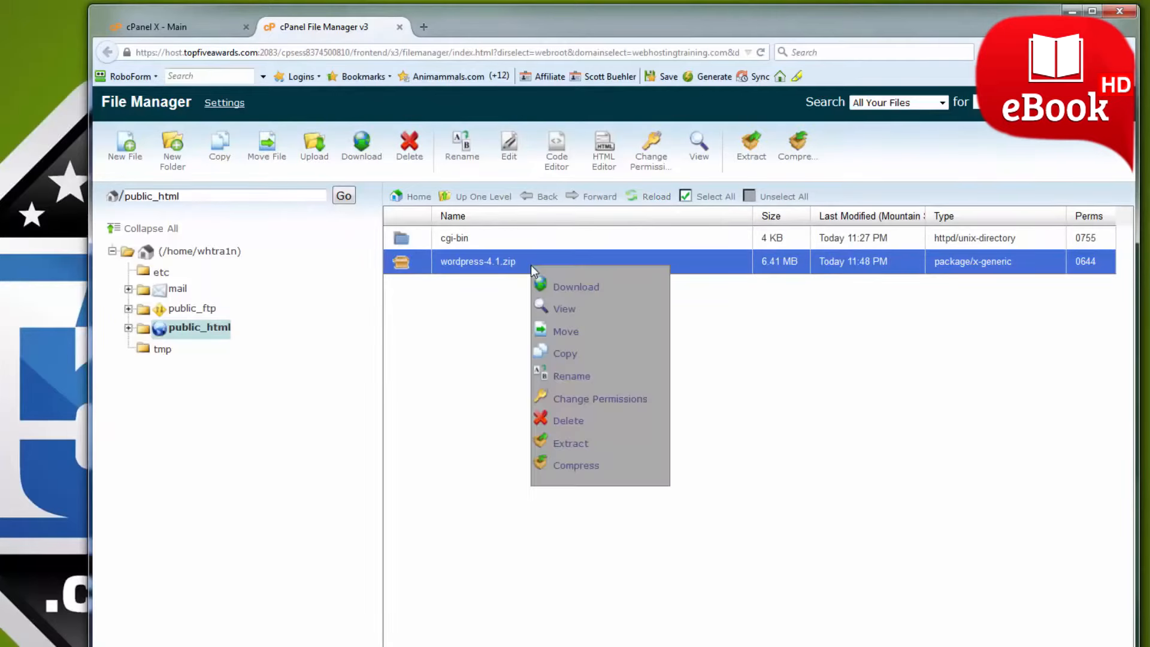
left_click(576, 444)
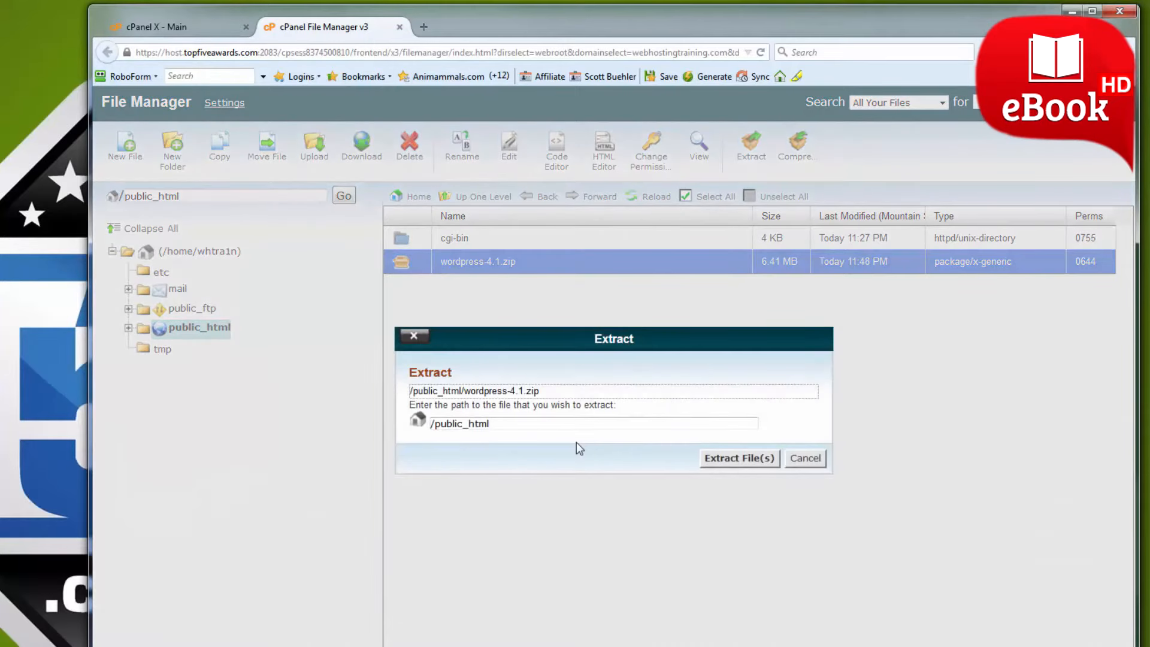
left_click(729, 459)
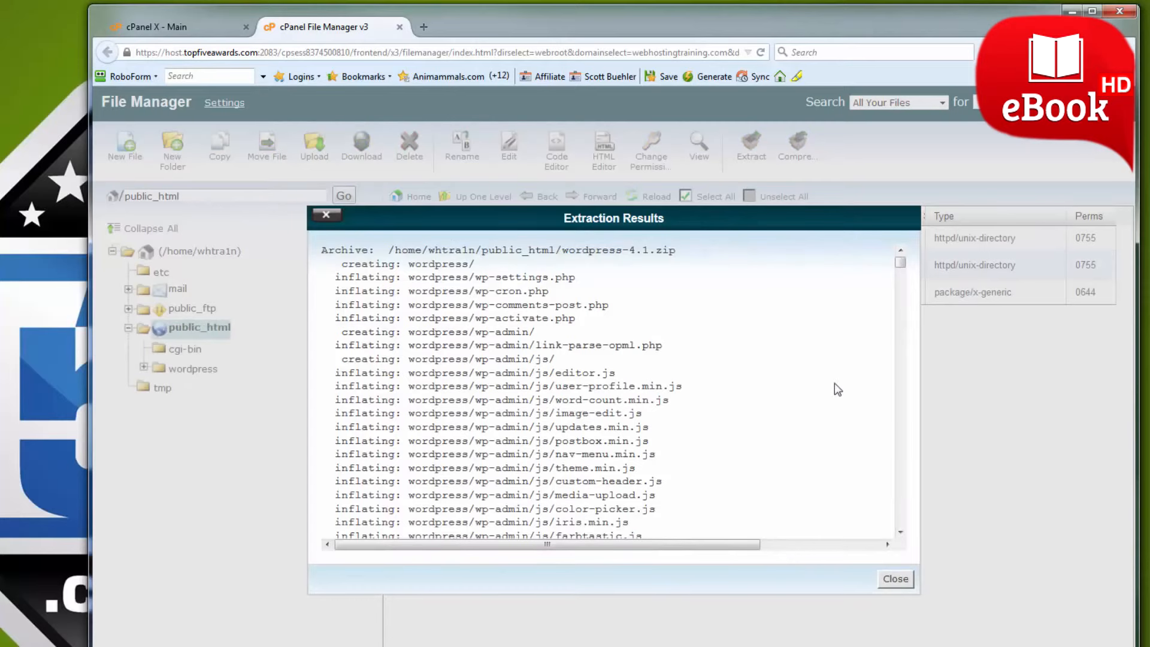
left_click(896, 580)
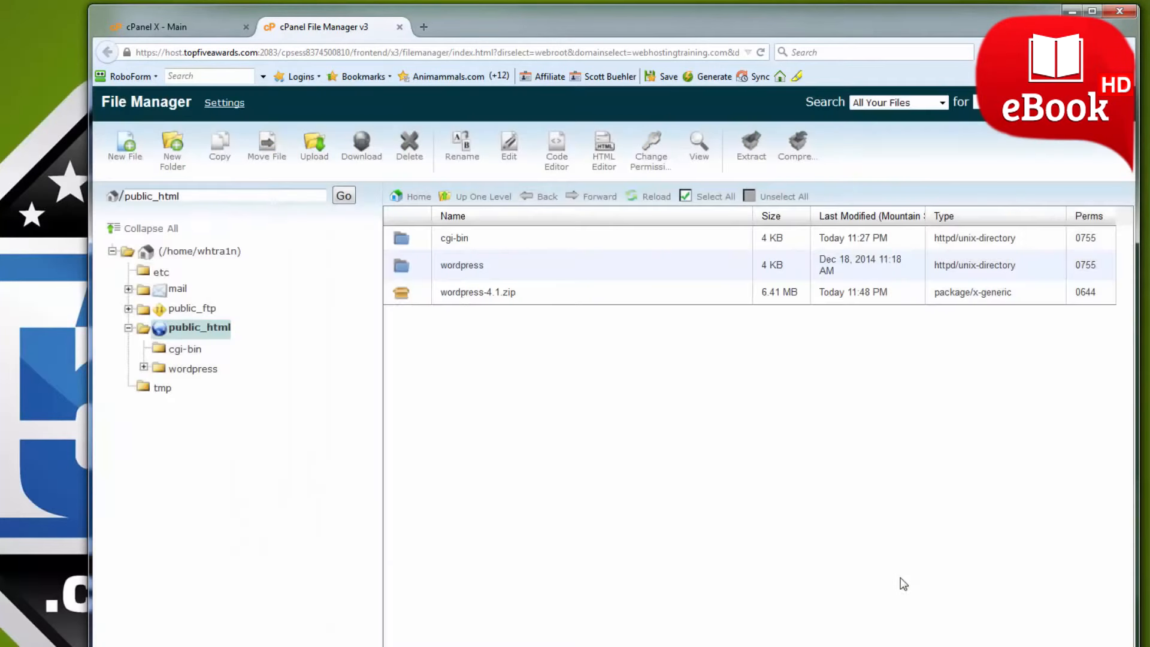
Delete wordpress-4.1.zip from public_html and confirm the deletion.
left_click(523, 291)
right_click(524, 292)
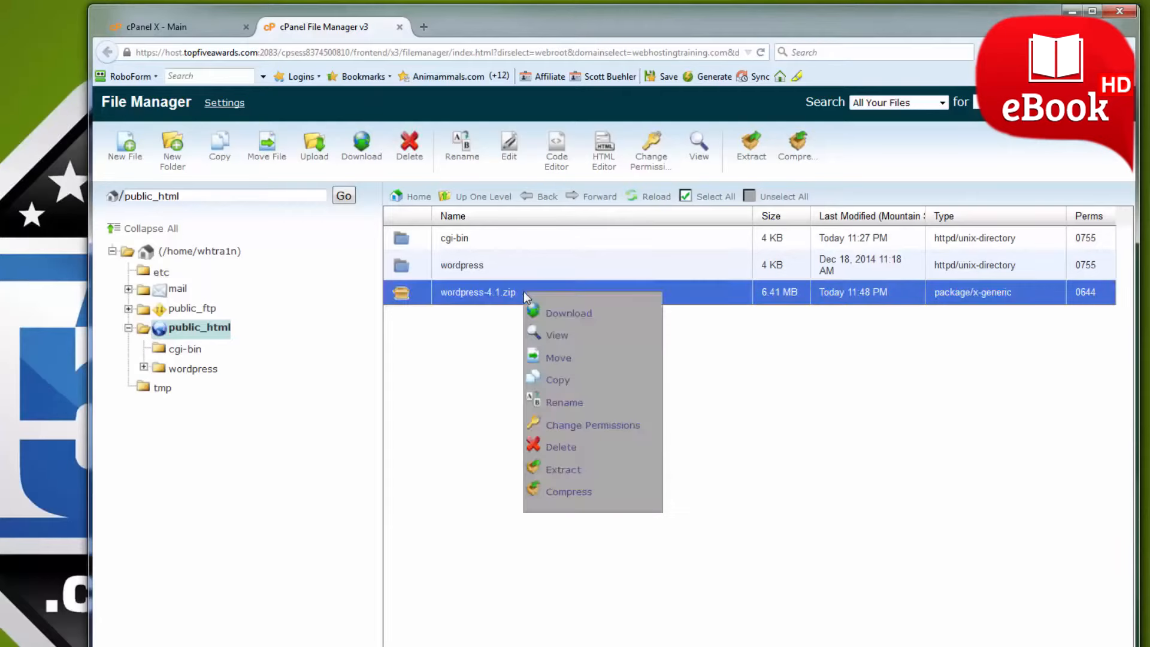
left_click(567, 454)
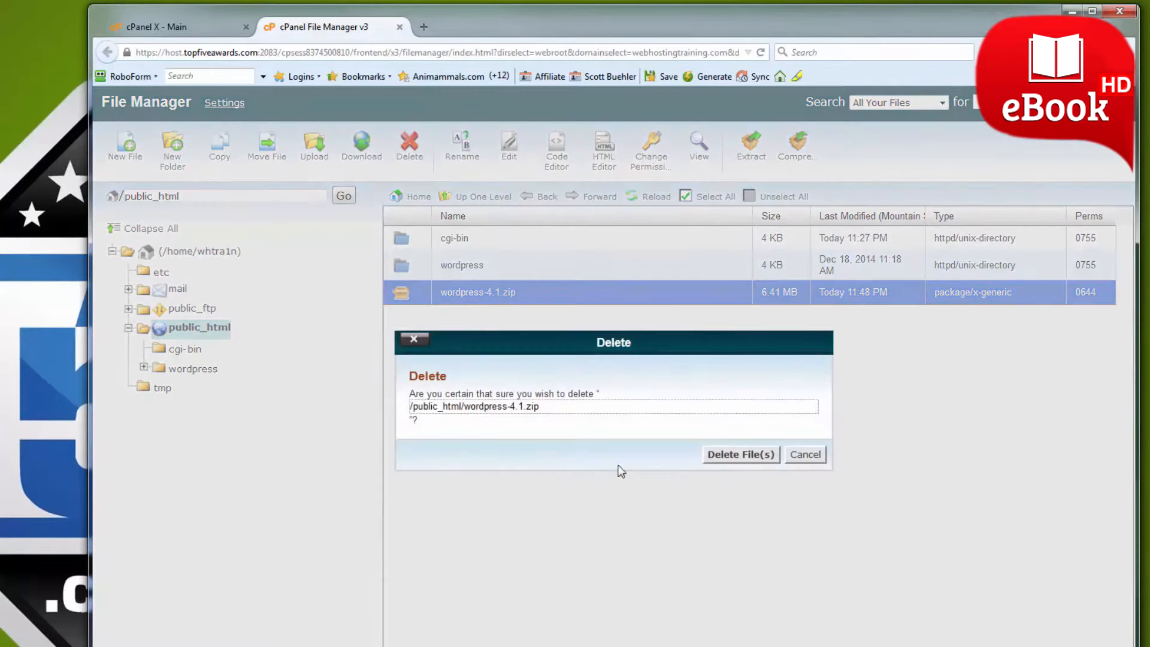
left_click(732, 458)
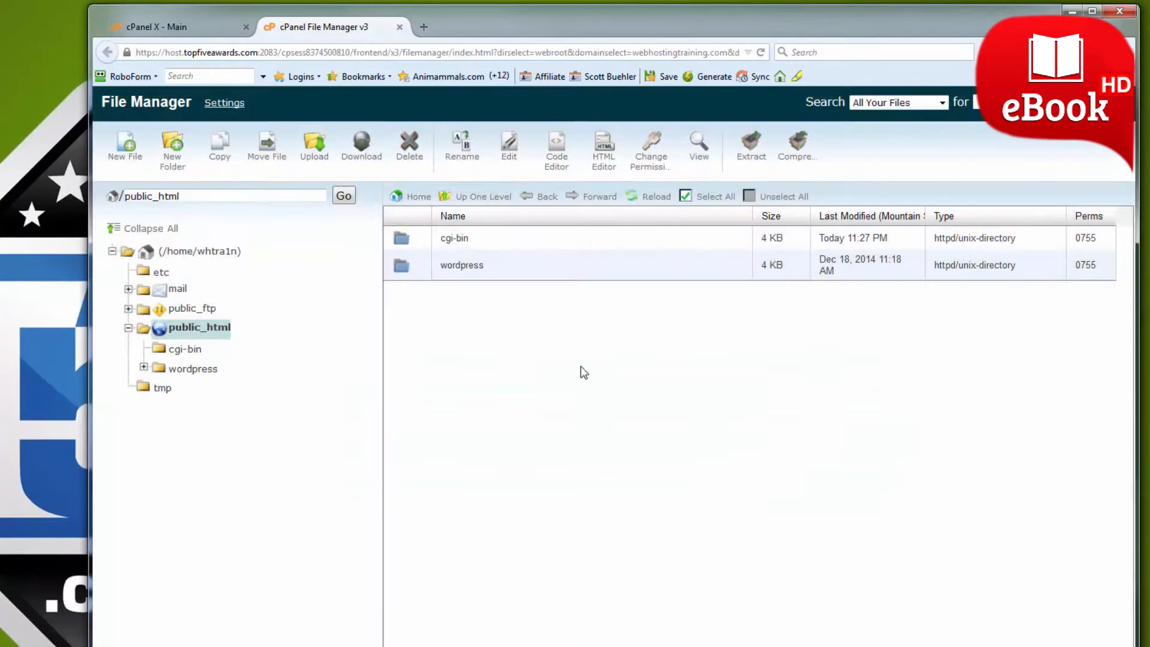
Move all files and folders inside the wordpress folder up to /public_html/.
double_click(516, 266)
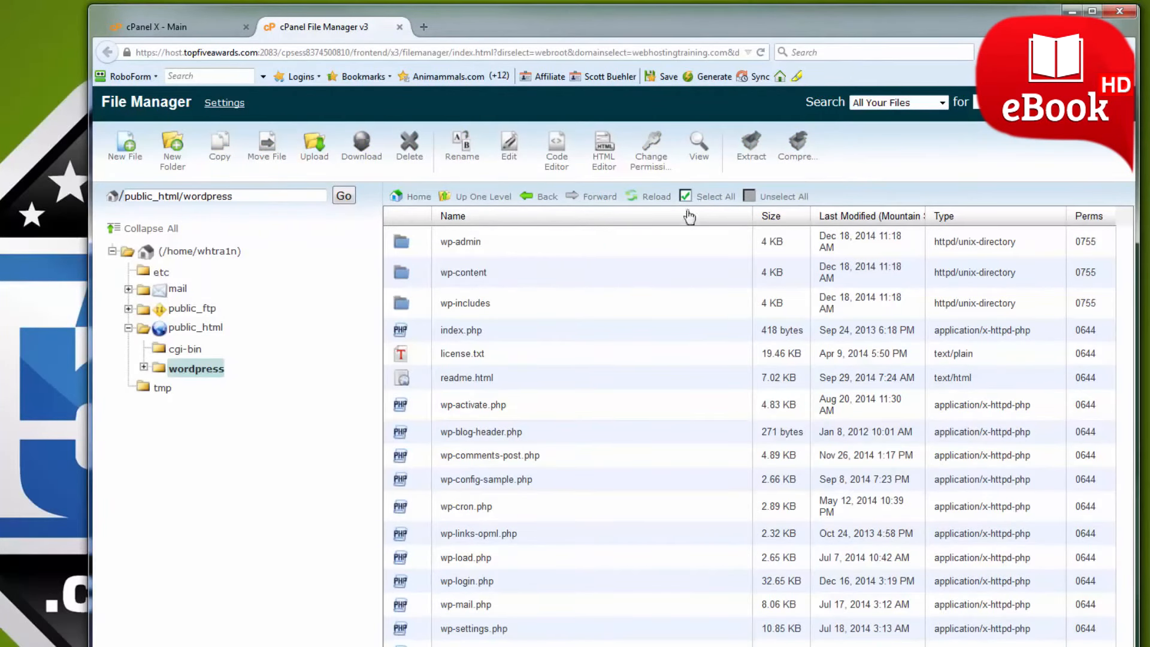
left_click(710, 197)
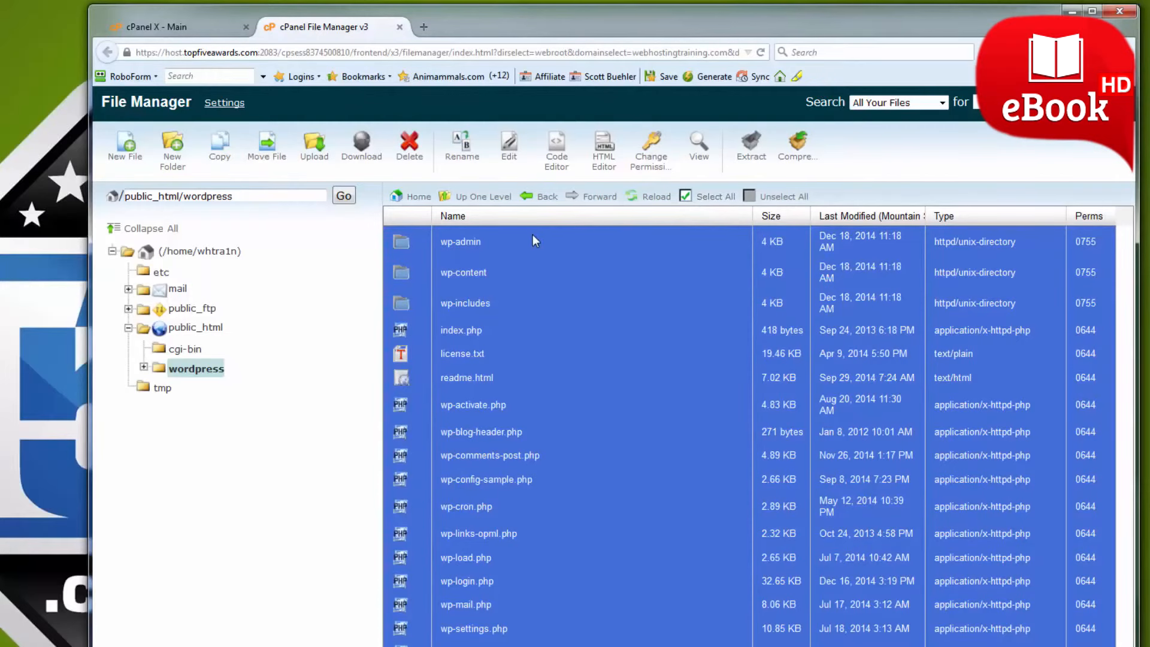
left_click(270, 147)
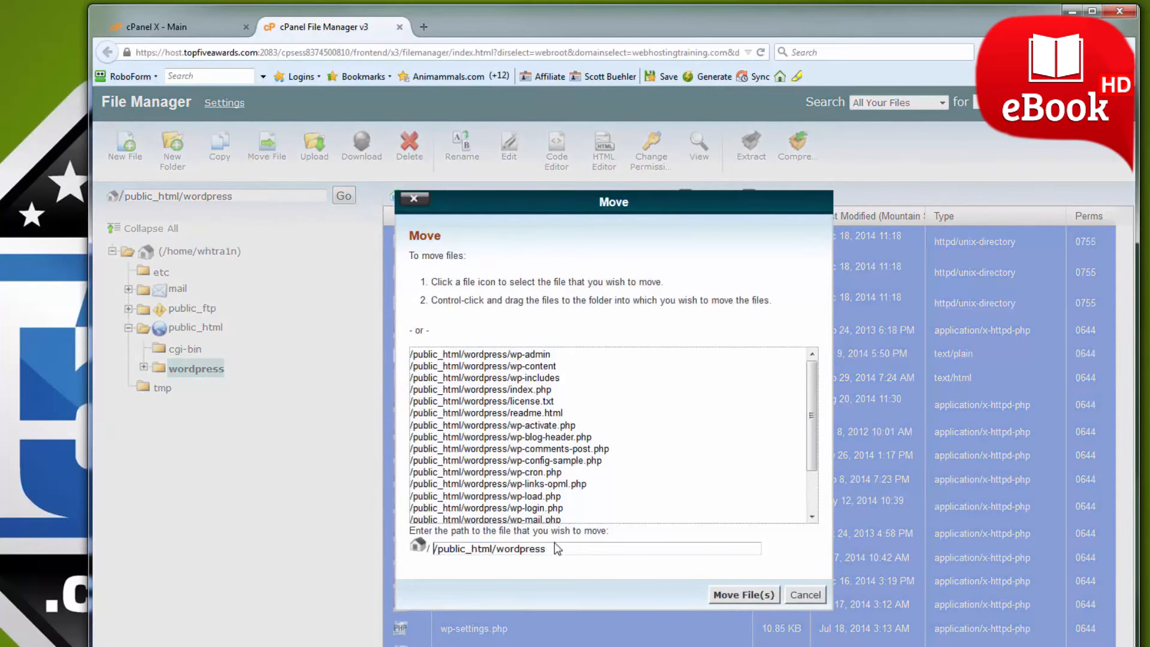
left_click(558, 549)
key("BackSpace")
key("BackSpace")
key("BackSpace")
key("BackSpace")
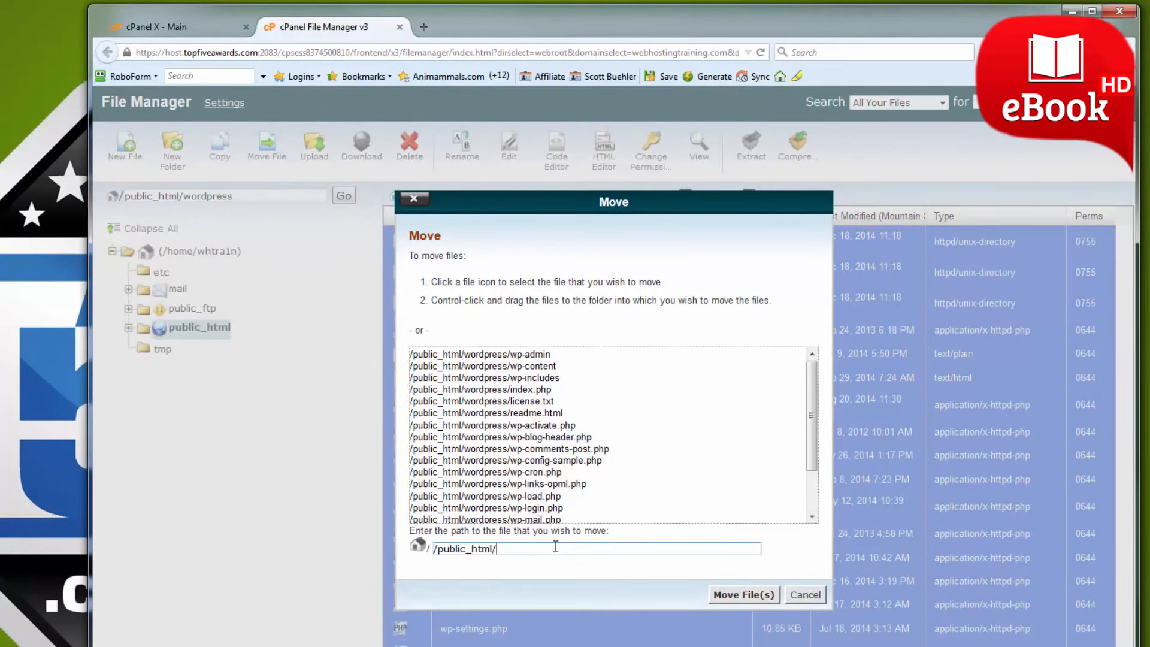
left_click(725, 595)
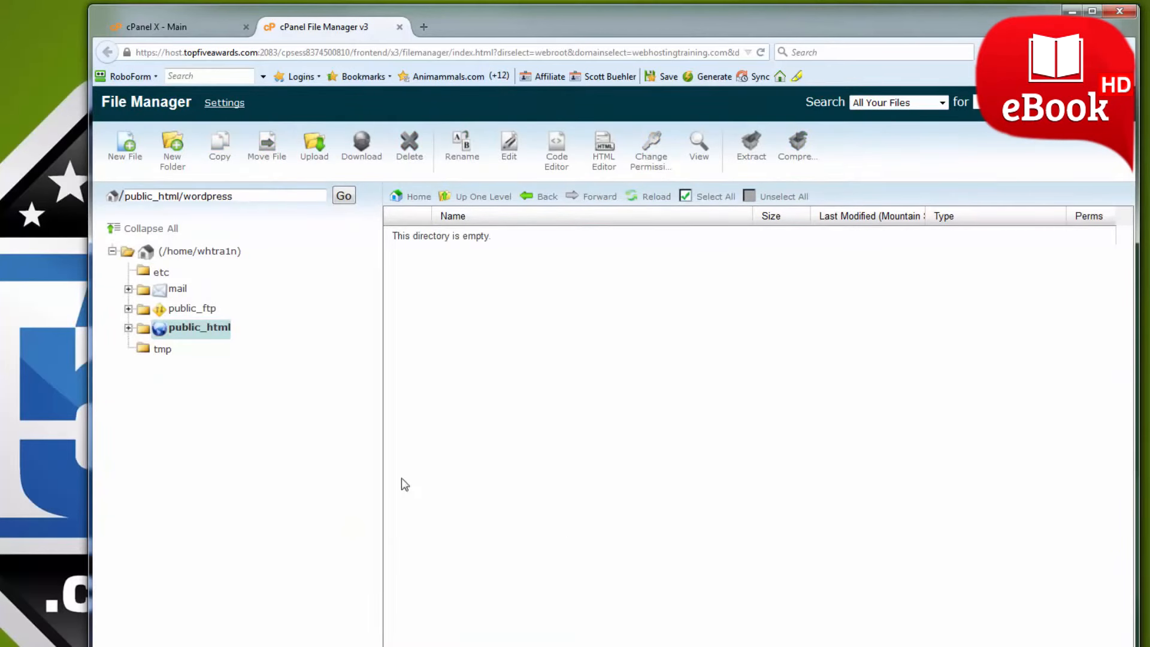
Return to the public_html directory and delete the wordpress folder from it.
left_click(195, 329)
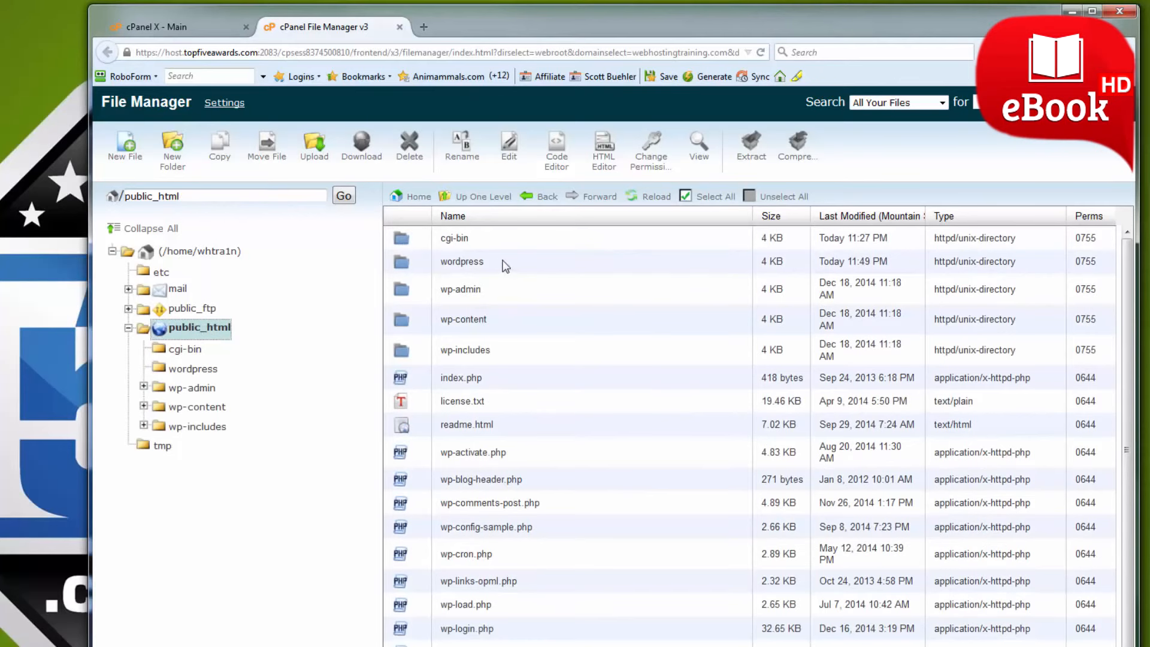
left_click(504, 261)
right_click(503, 261)
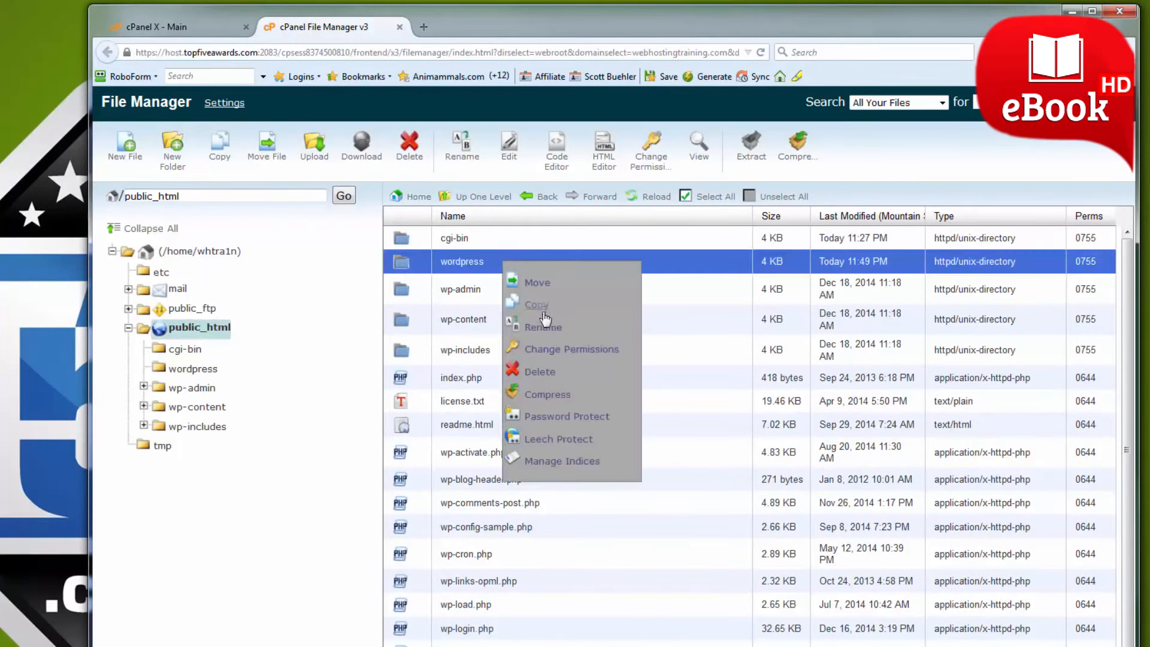
left_click(539, 372)
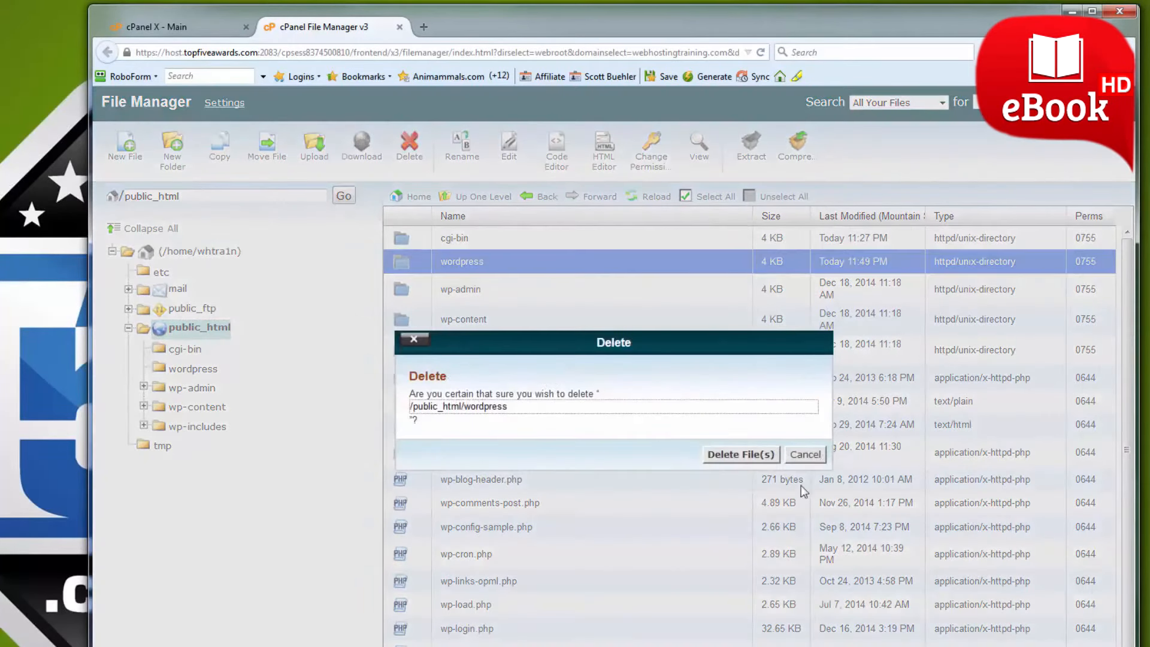
left_click(742, 455)
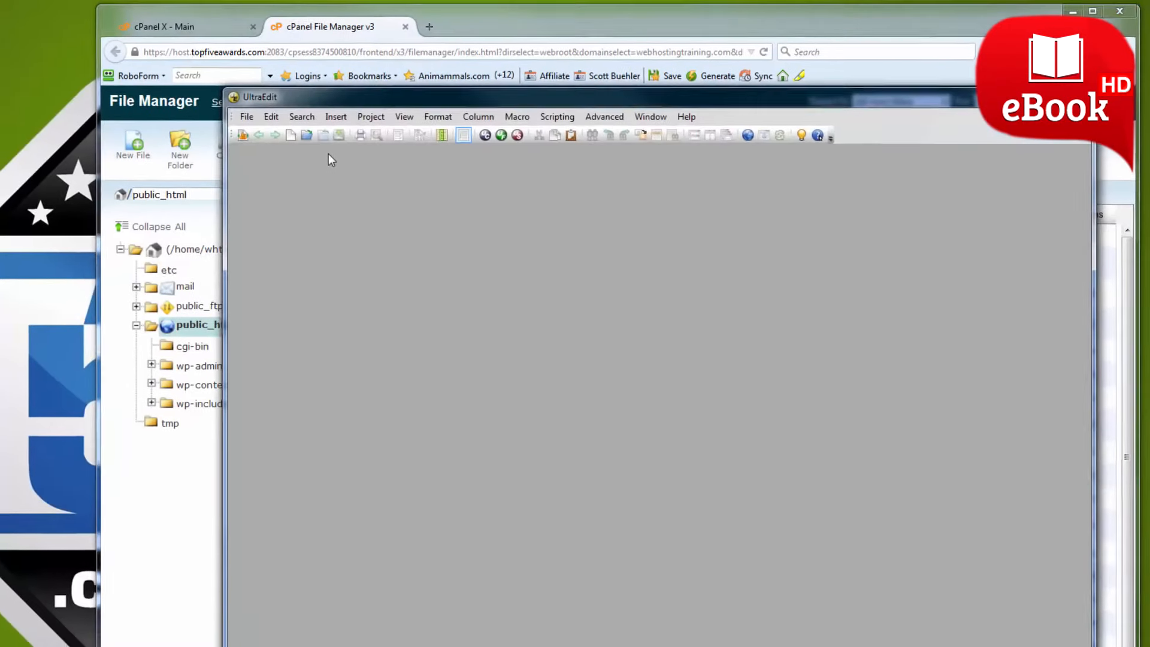
Open wp-config.php from the desktop in UltraEdit and arrange the editor and the browser side by side.
left_click_drag(23, 135, 558, 215)
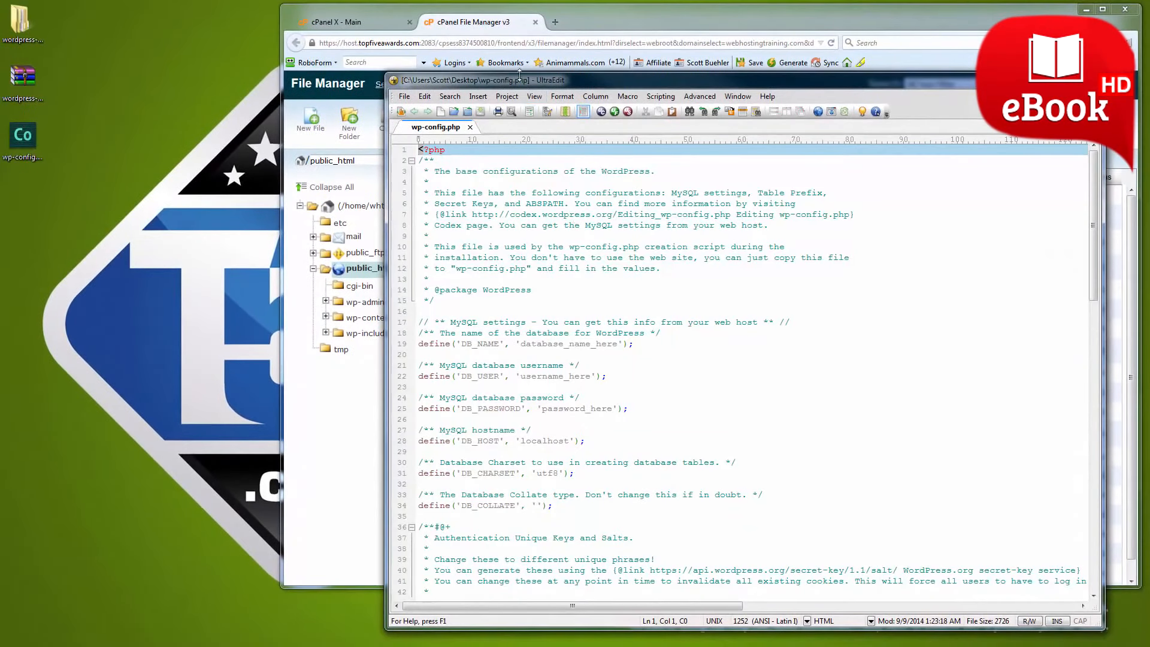
left_click_drag(521, 87, 138, 31)
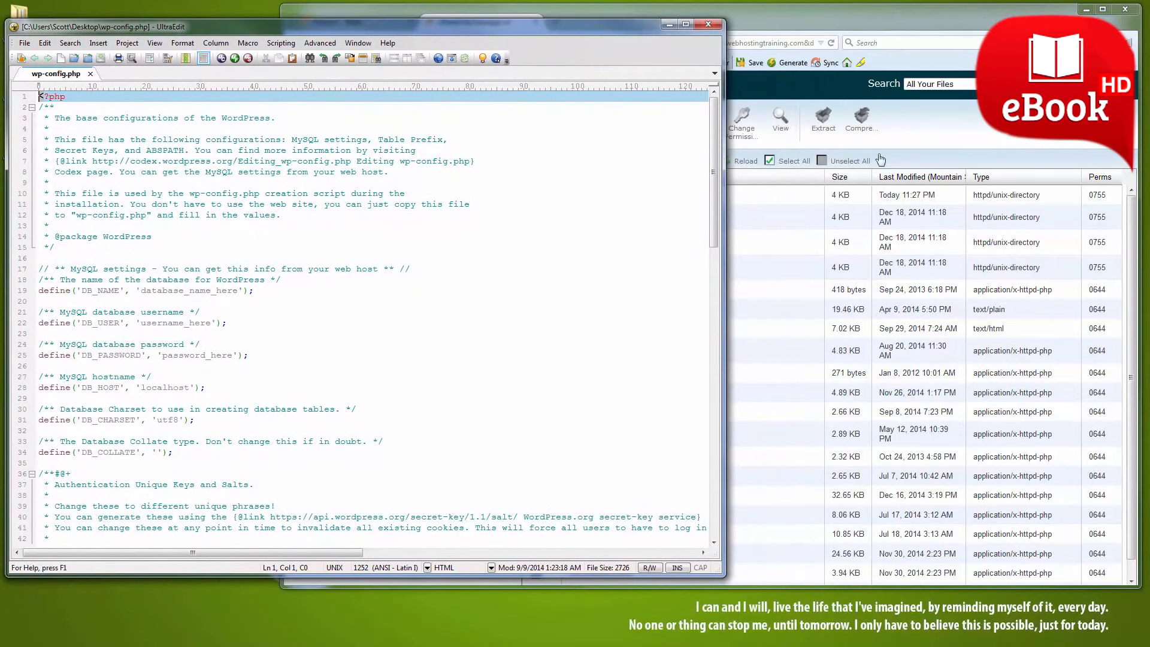
left_click(941, 124)
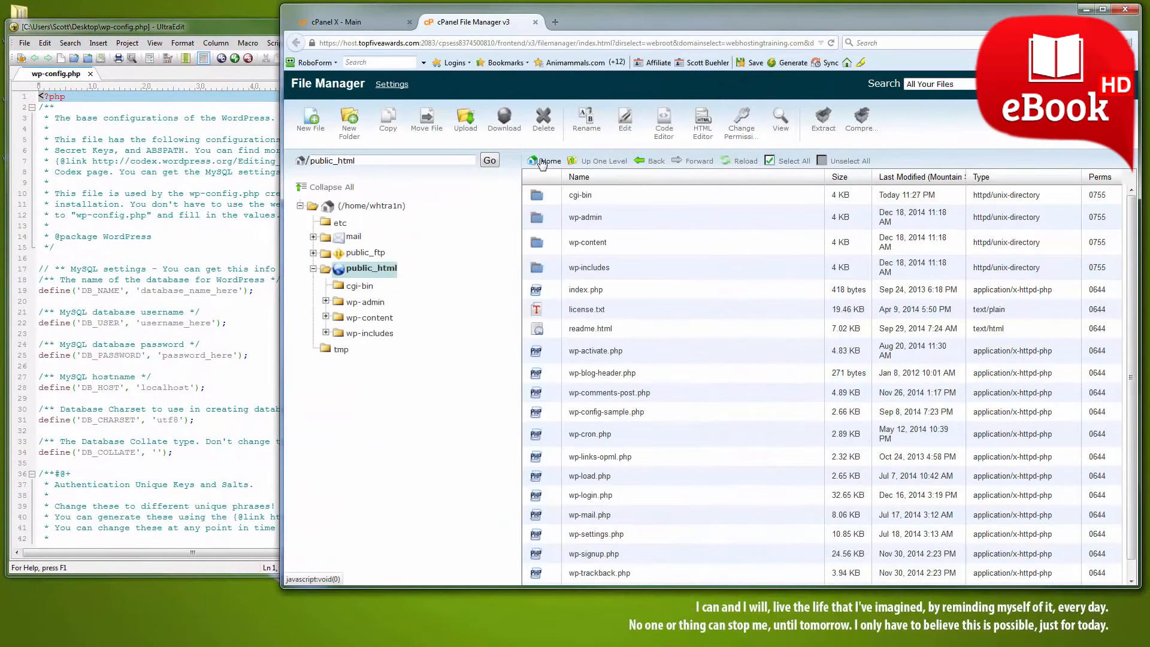
key("super+Right")
left_click(509, 198)
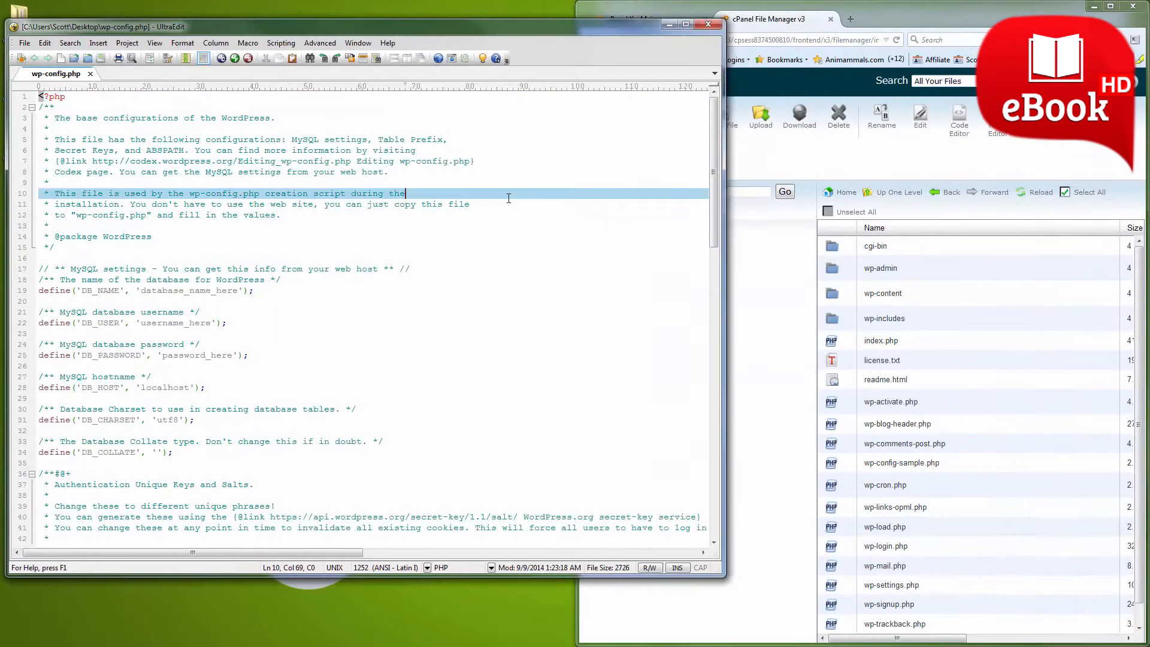
key("super+Left")
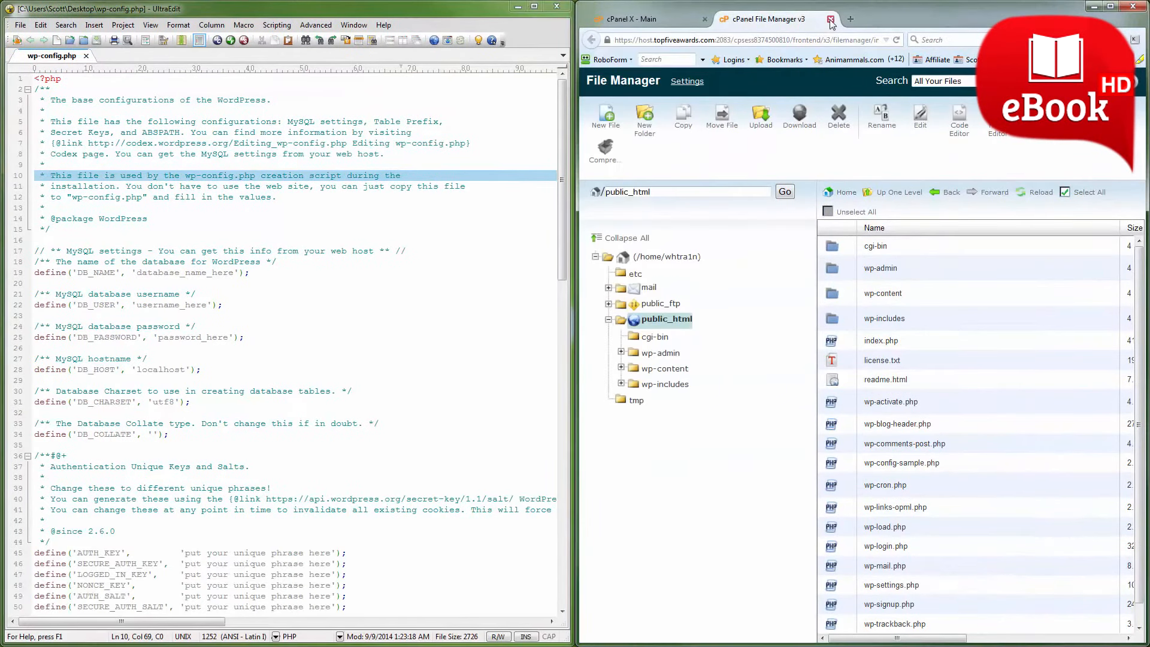
Open MySQL Databases from the cPanel home page and create a new database with the name w0rdpress.
left_click(648, 17)
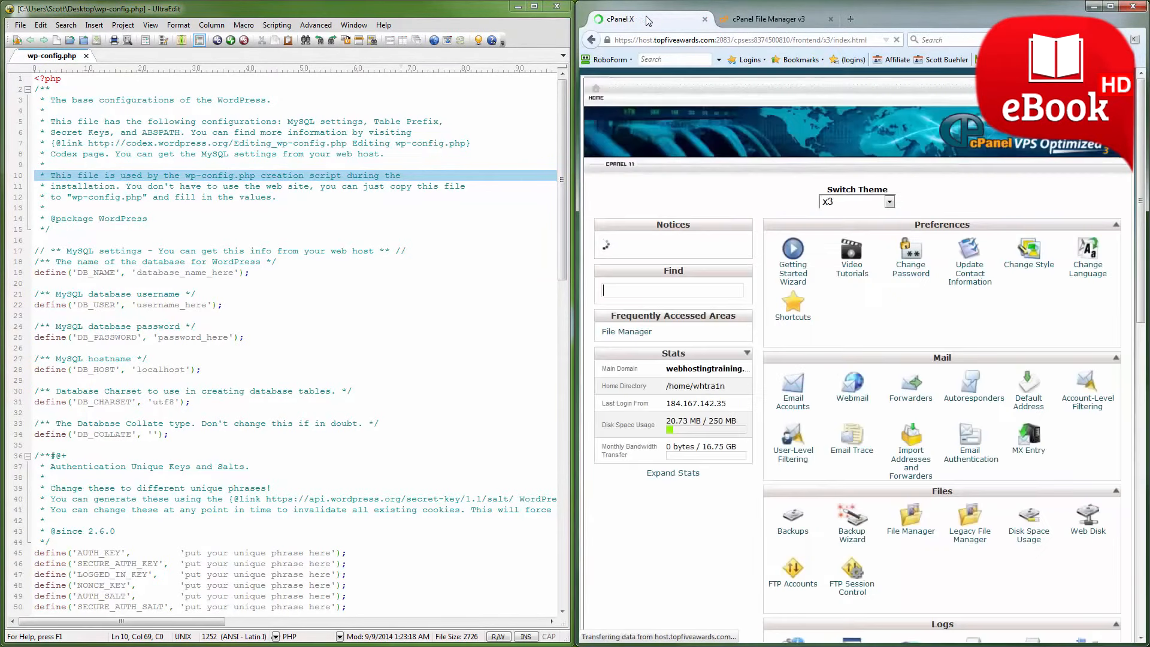
scroll(937, 374, "down", 3)
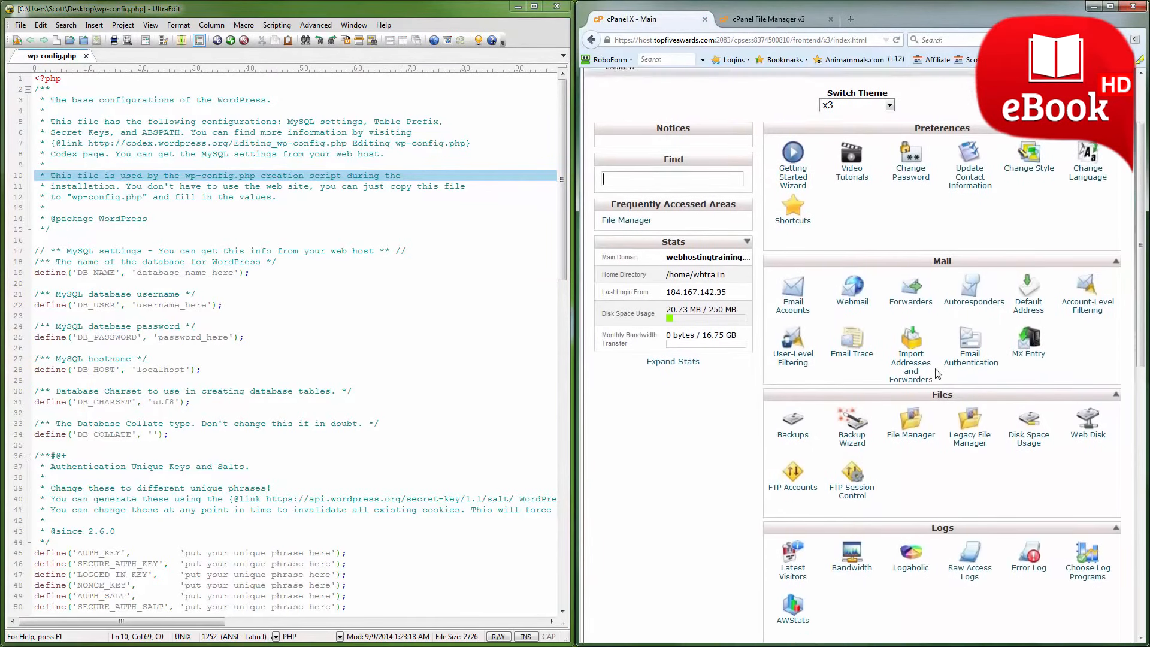
scroll(938, 373, "down", 4)
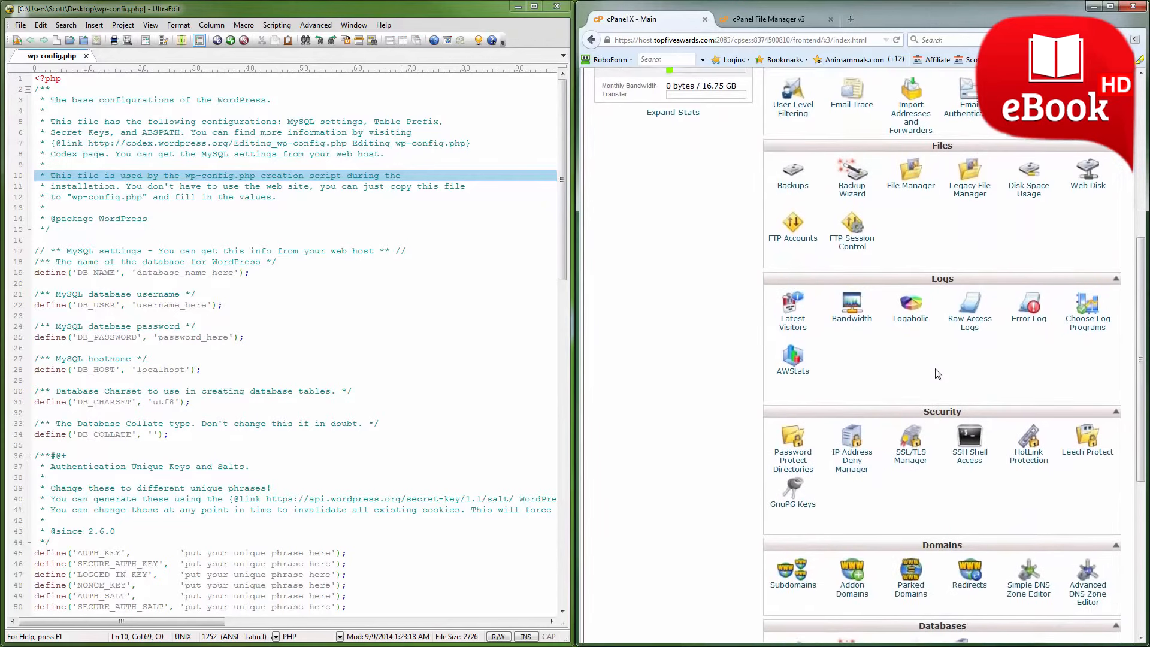
scroll(937, 373, "down", 1)
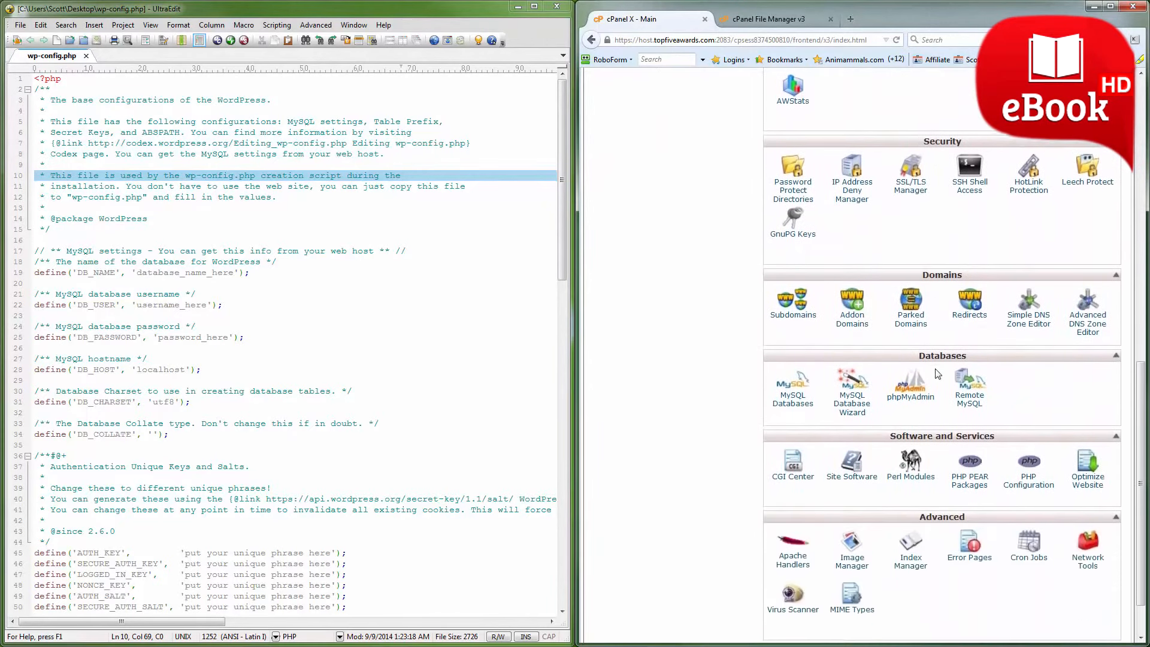
left_click(796, 397)
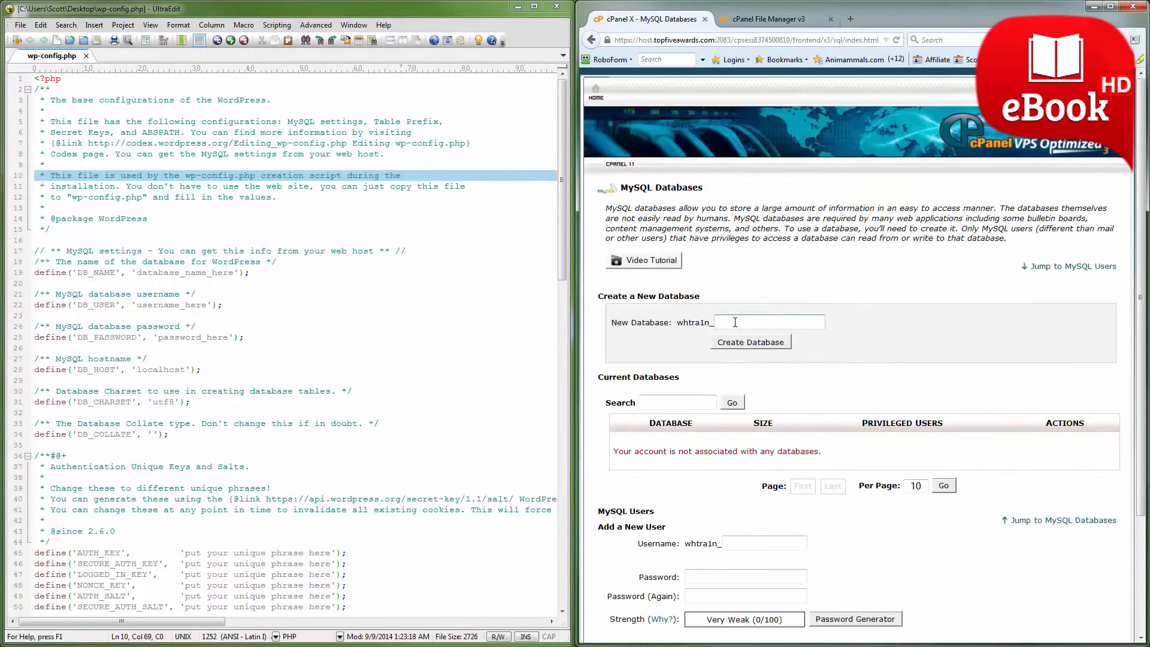
type("w0rdpress")
left_click(746, 343)
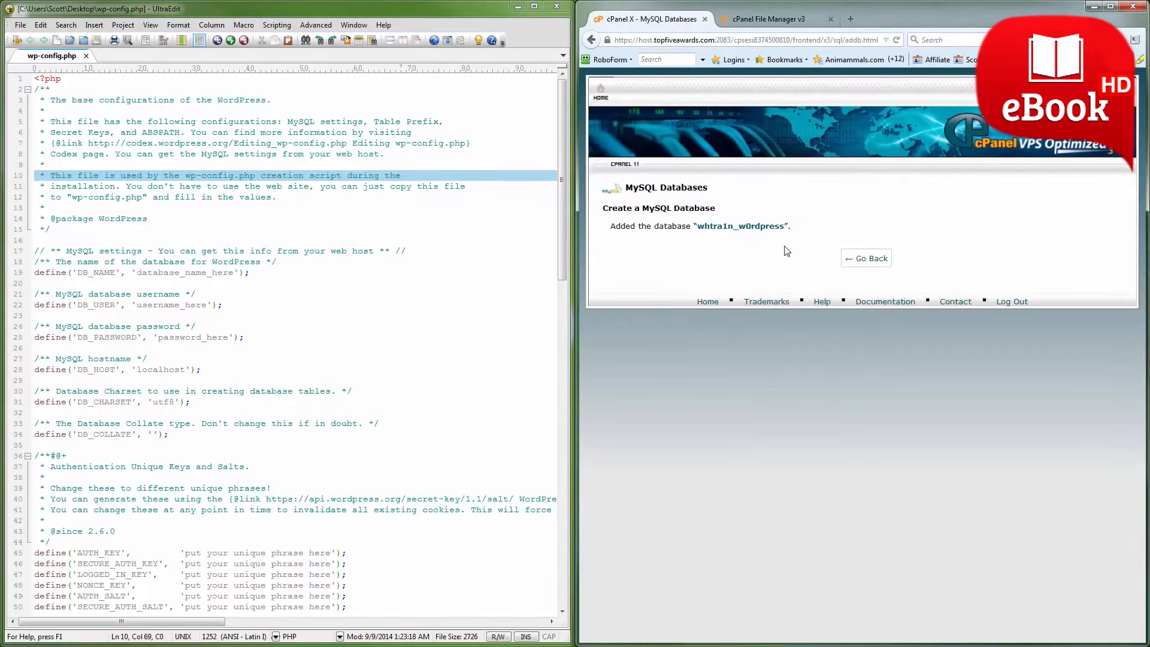
Copy the new database's full name and replace the DB_NAME placeholder in wp-config.php with whtra1n_w0rdpress.
left_click_drag(787, 222, 701, 229)
right_click(702, 227)
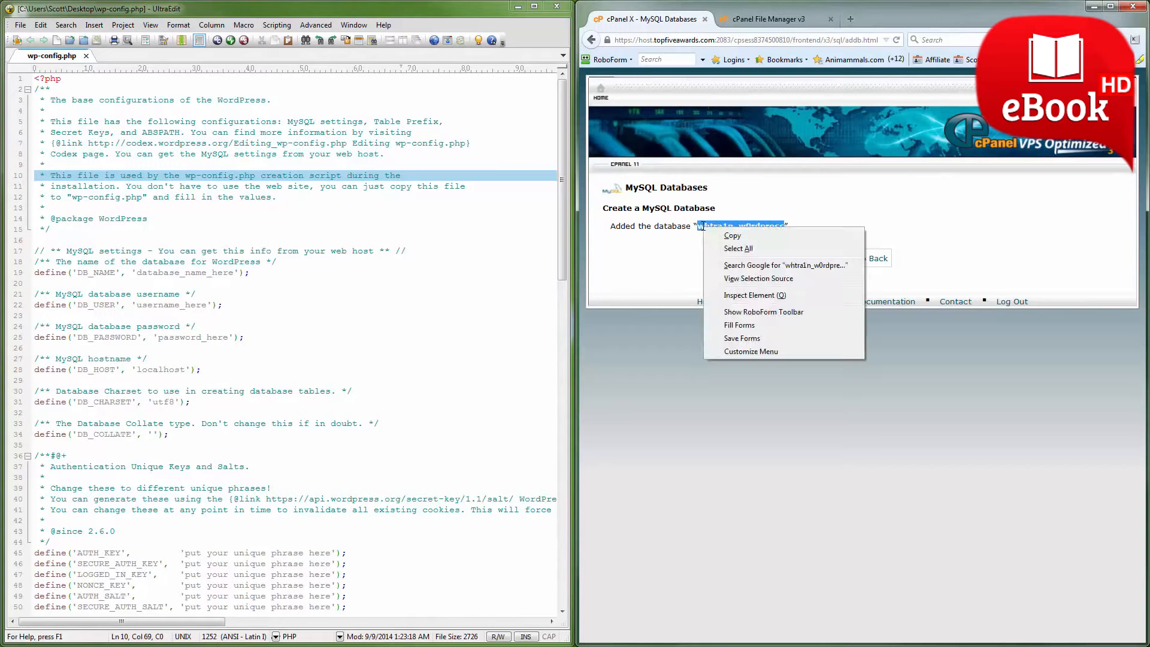
left_click(734, 238)
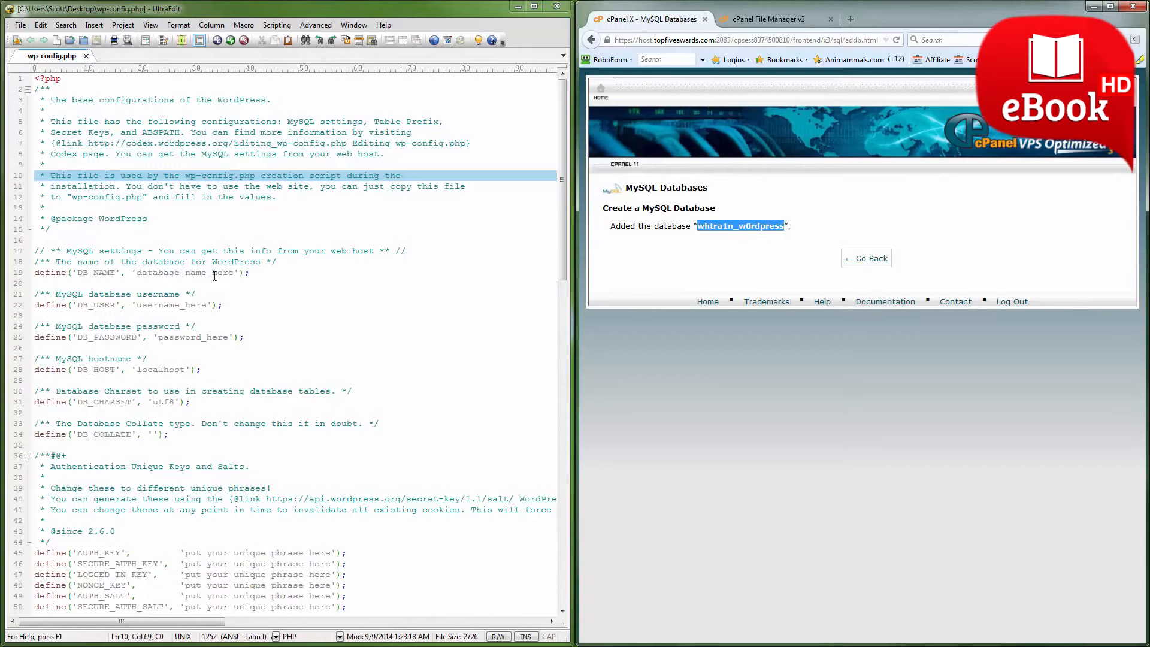
left_click_drag(236, 272, 139, 277)
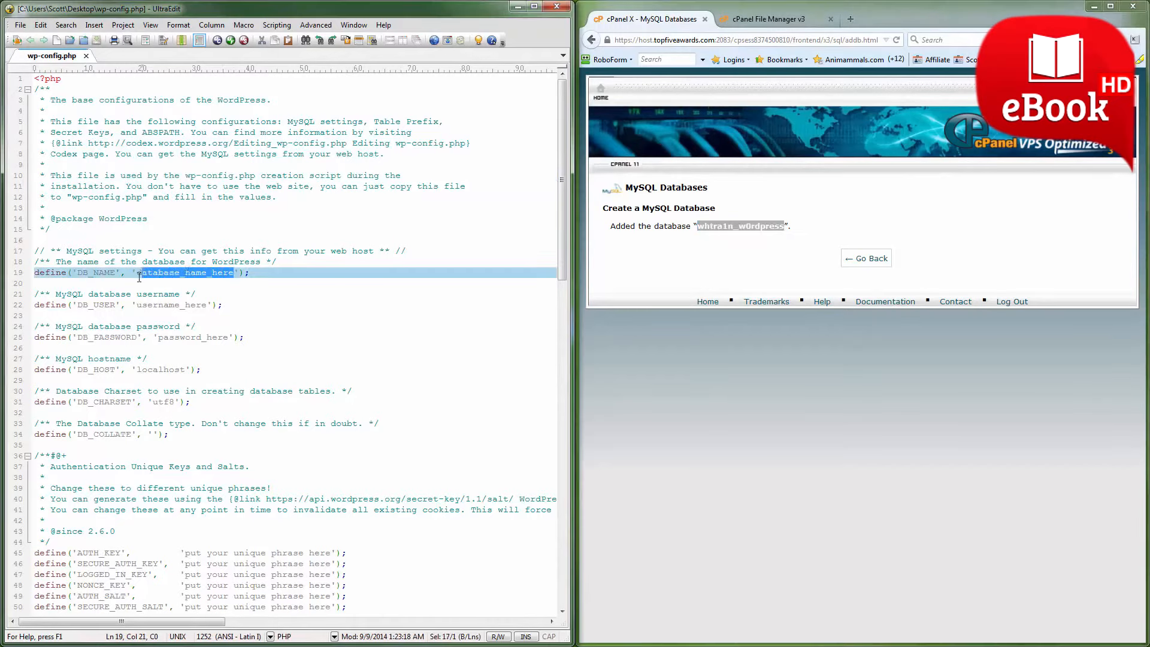
key("ctrl+v")
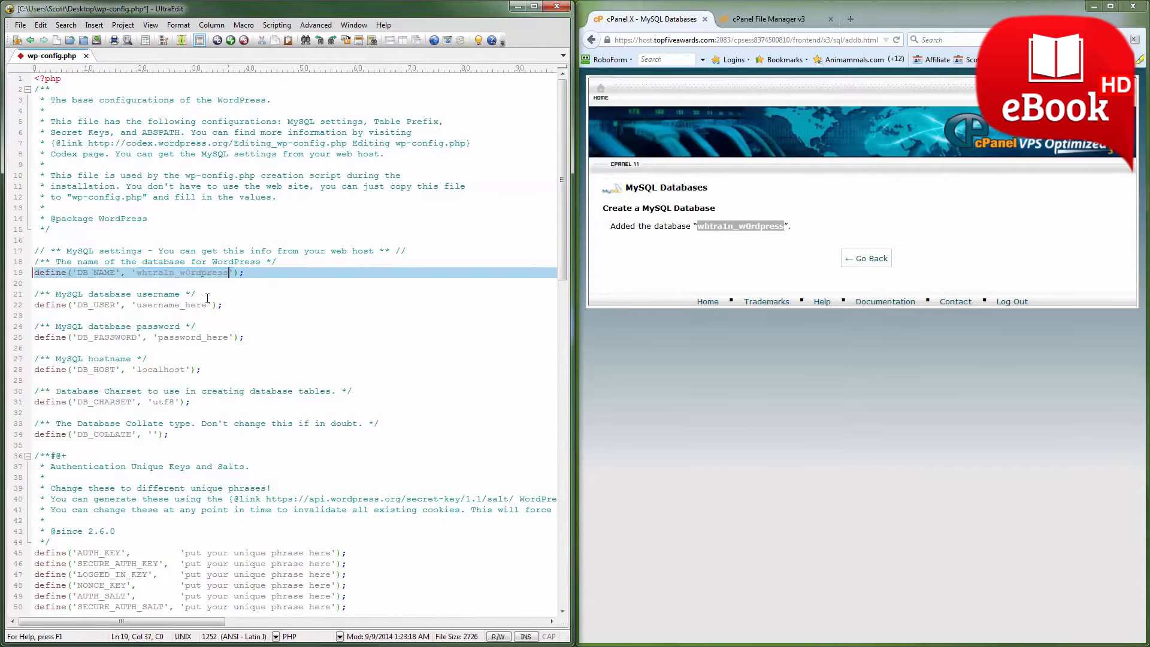
Go back to the MySQL Databases page and enter dem0 as the new MySQL user's username.
left_click(846, 259)
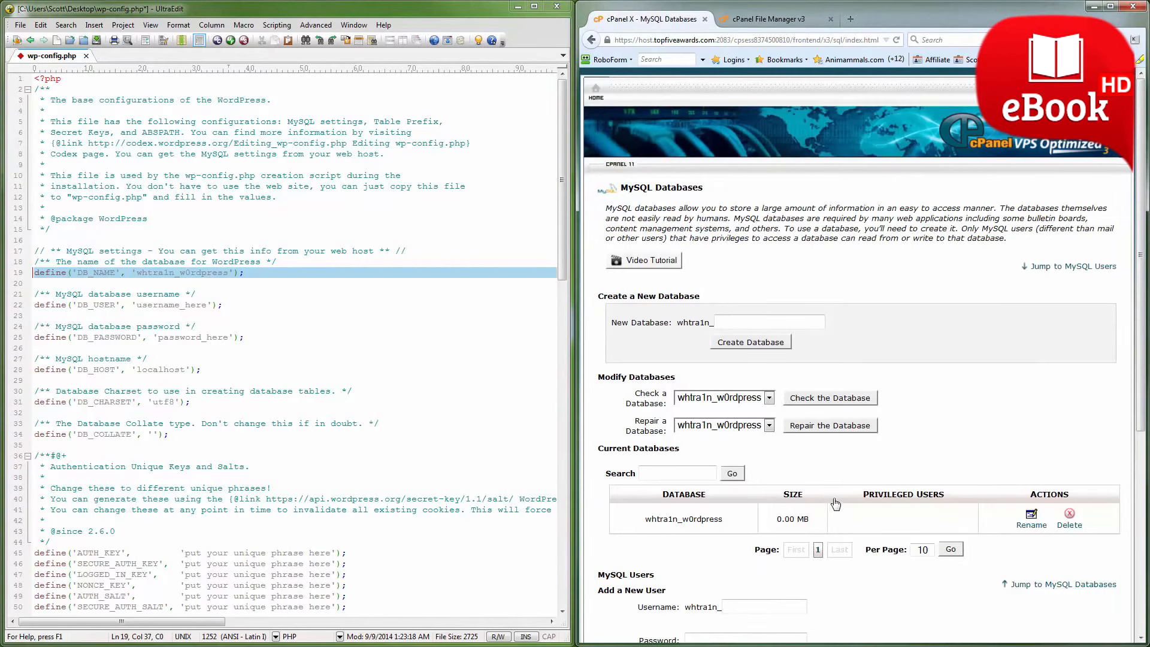
scroll(836, 505, "down", 3)
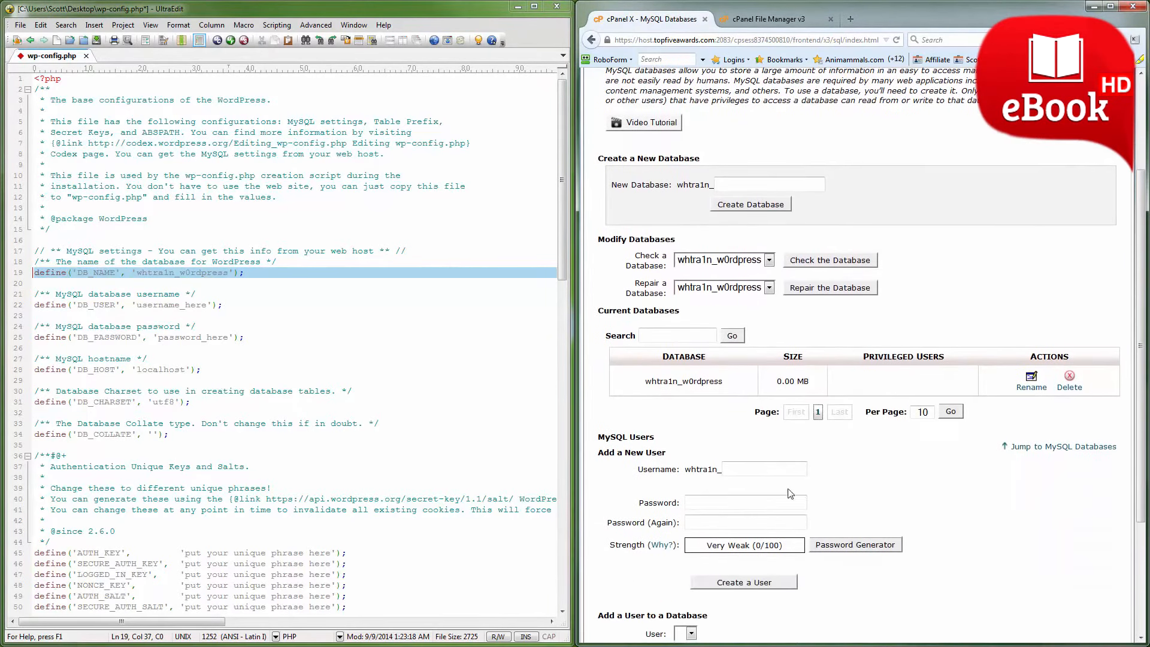
left_click(752, 469)
type("dem0")
Generate a 16-character password with the Password Generator, copy it, and close the generator without applying it.
left_click(839, 547)
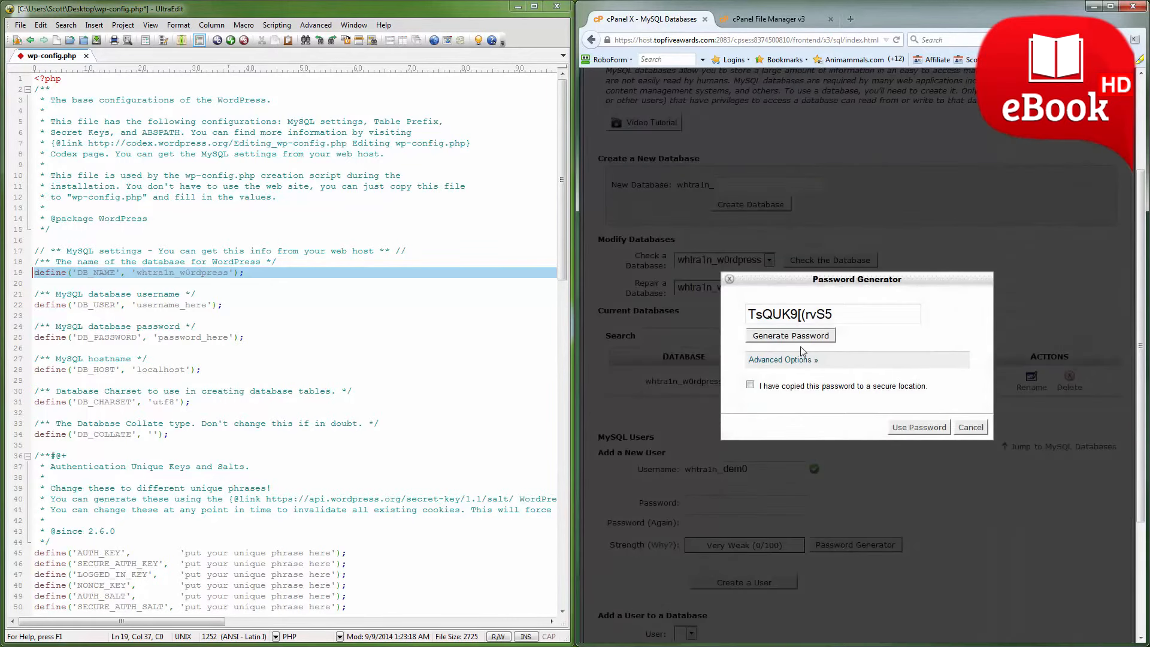
left_click(796, 362)
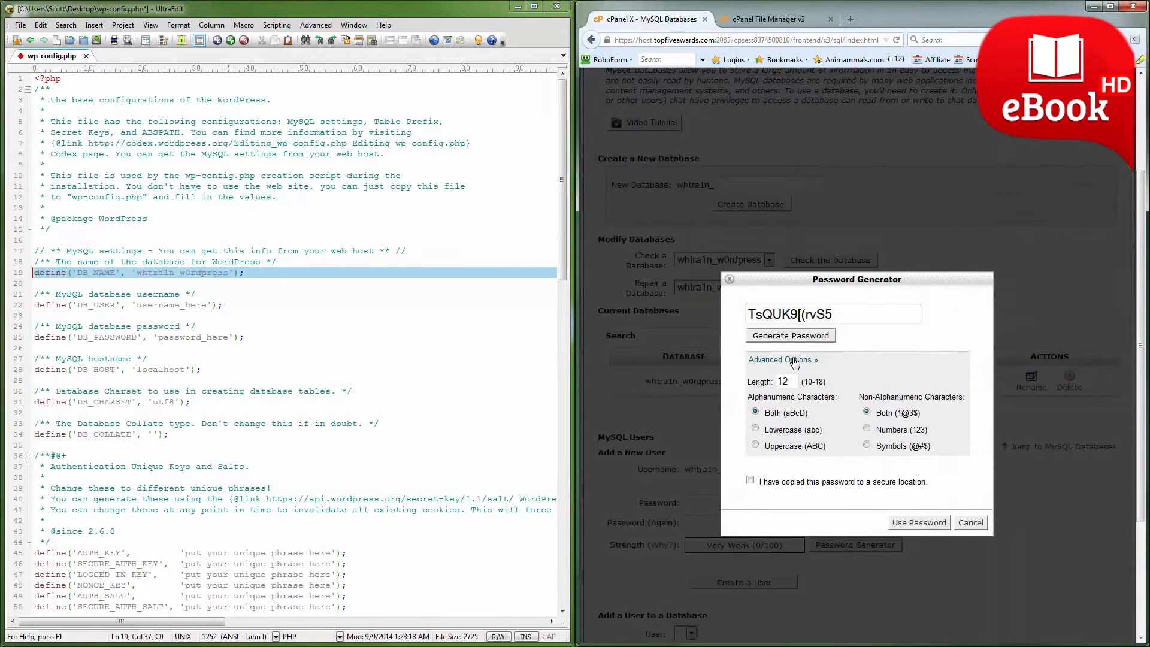
left_click_drag(792, 381, 772, 382)
type("1")
left_click(809, 338)
left_click(810, 338)
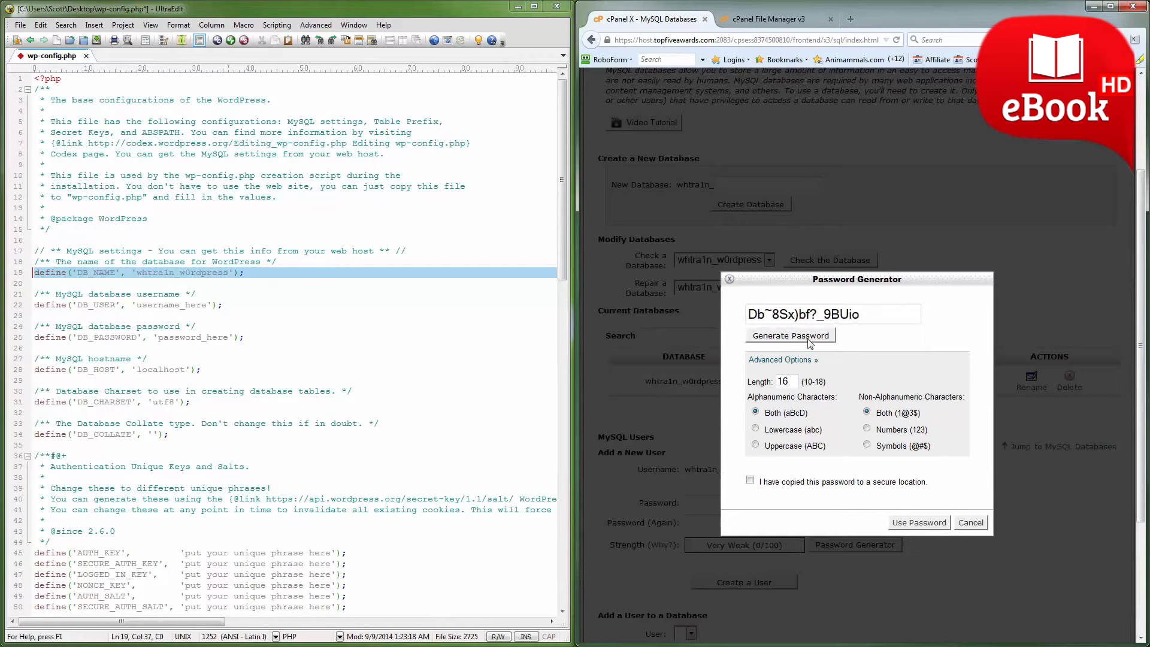
left_click_drag(867, 316, 754, 314)
right_click(761, 314)
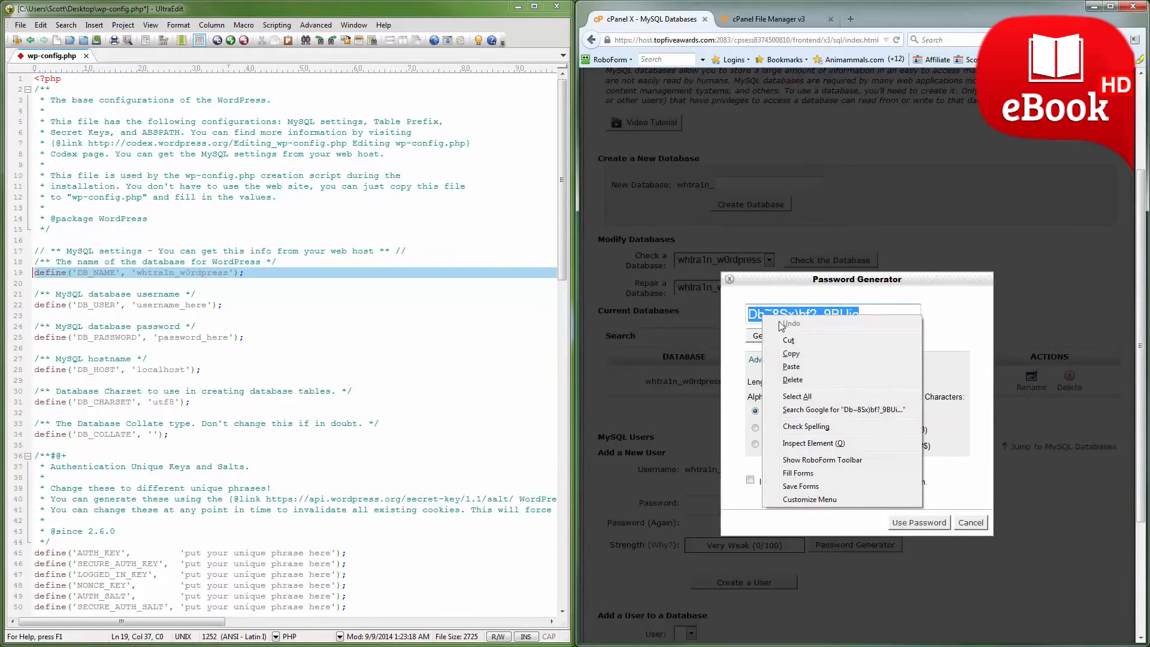
left_click(798, 355)
left_click(966, 525)
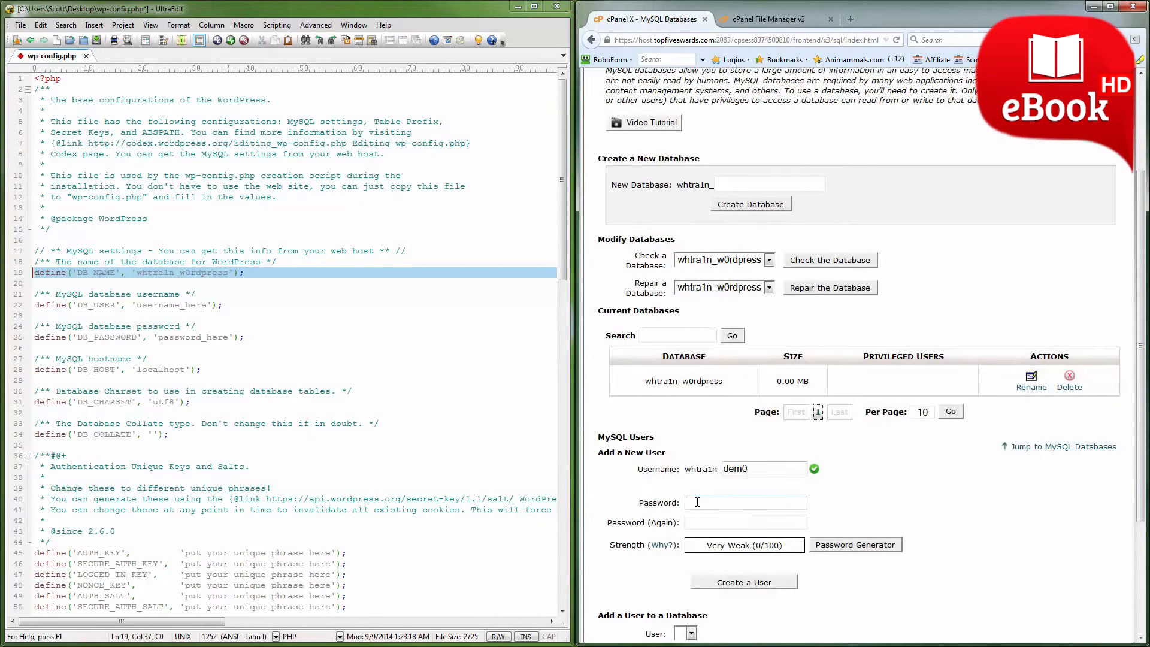
Enter the generated password in both password fields for the new MySQL user and replace the DB_PASSWORD placeholder in wp-config.php with it.
left_click(697, 502)
key("ctrl+v")
left_click(710, 521)
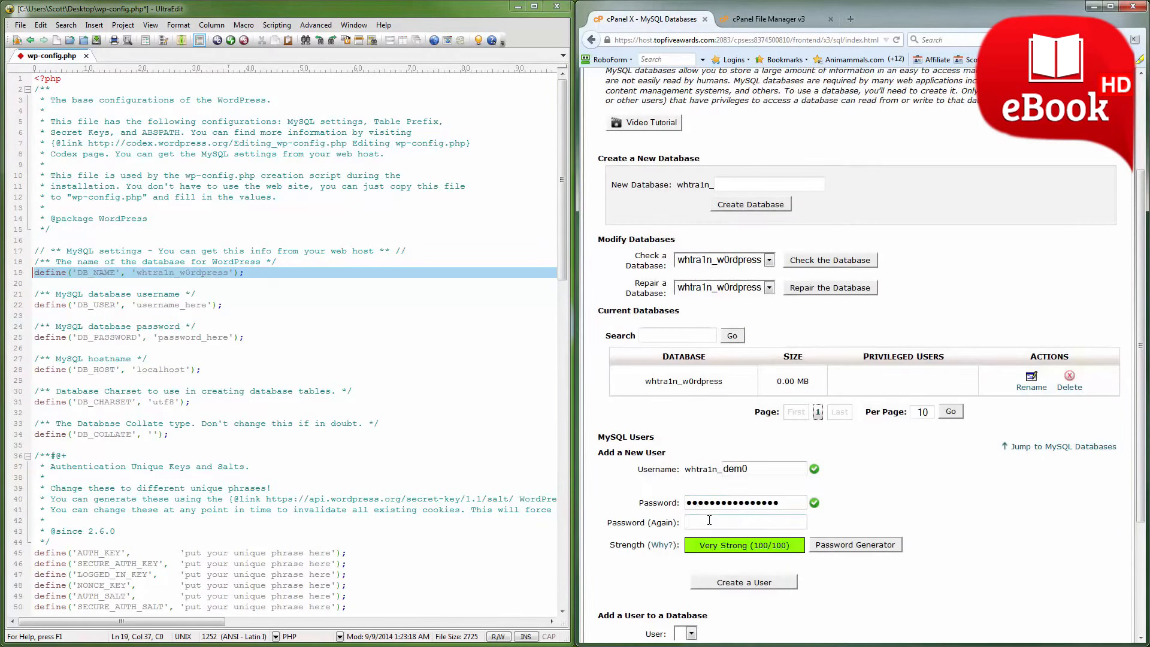
key("ctrl+v")
left_click_drag(159, 338, 228, 337)
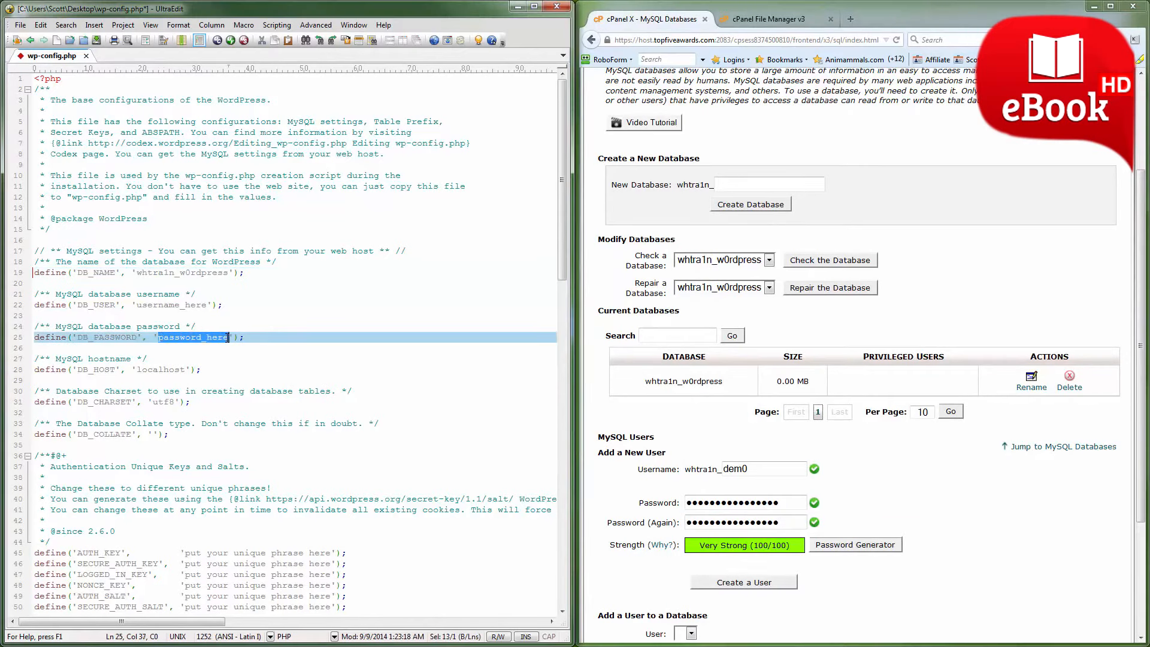
key("ctrl+v")
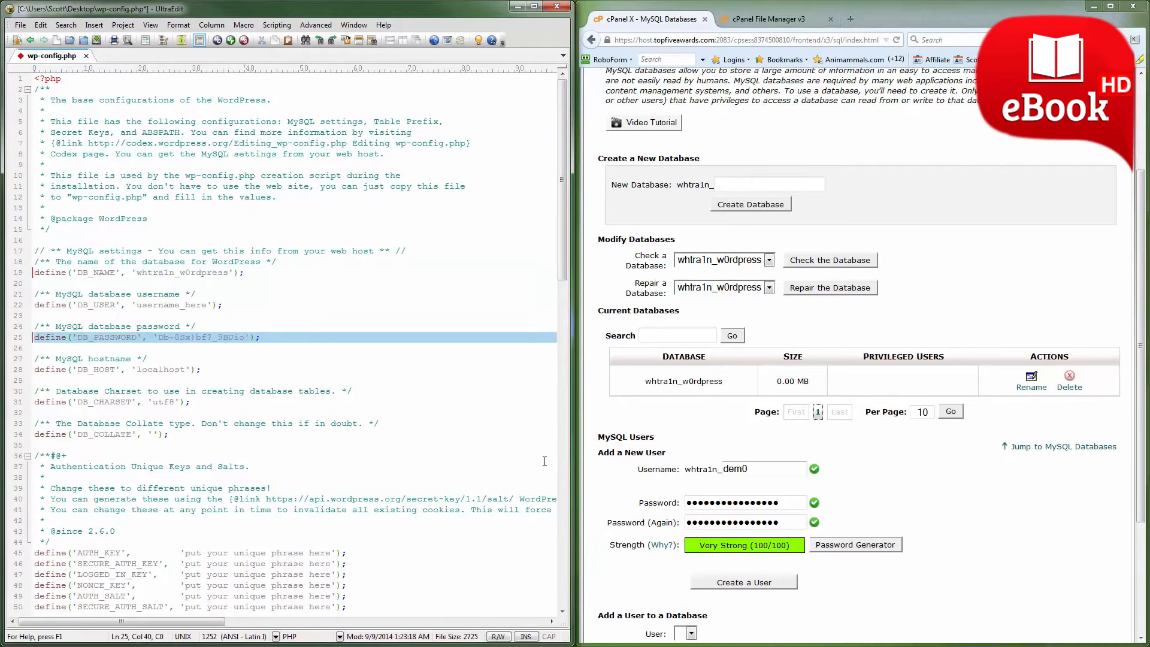
Replace the DB_USER placeholder in wp-config.php with whtra1n_dem0, copying the prefix from the username field, and save the file.
left_click_drag(686, 469, 721, 471)
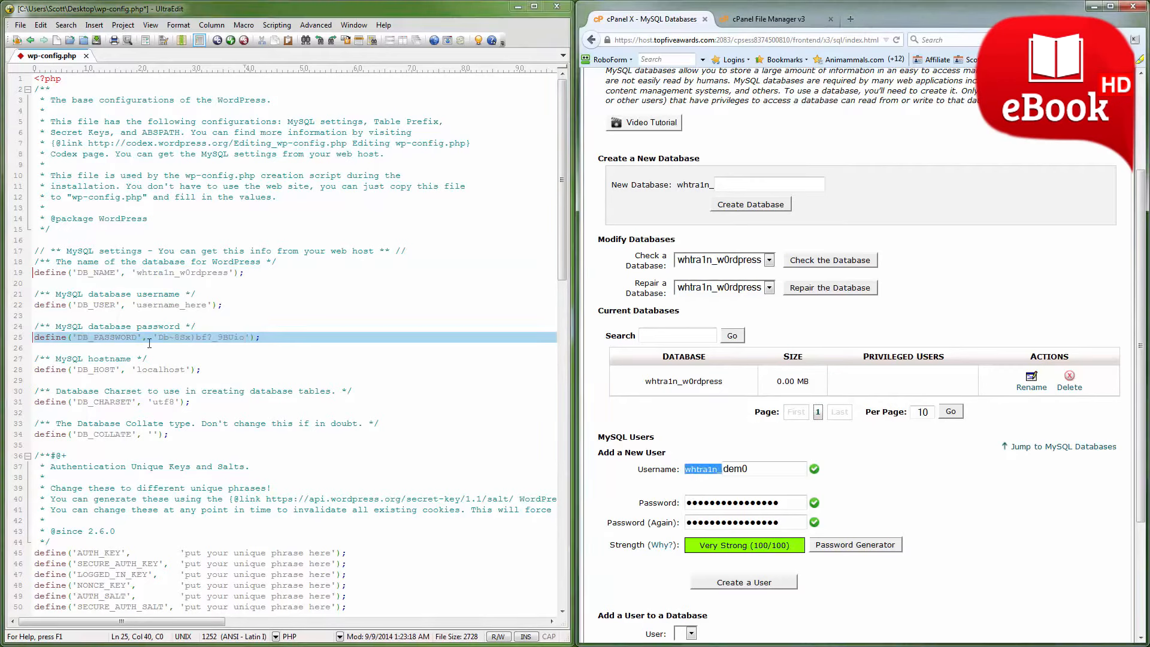
left_click_drag(138, 305, 207, 306)
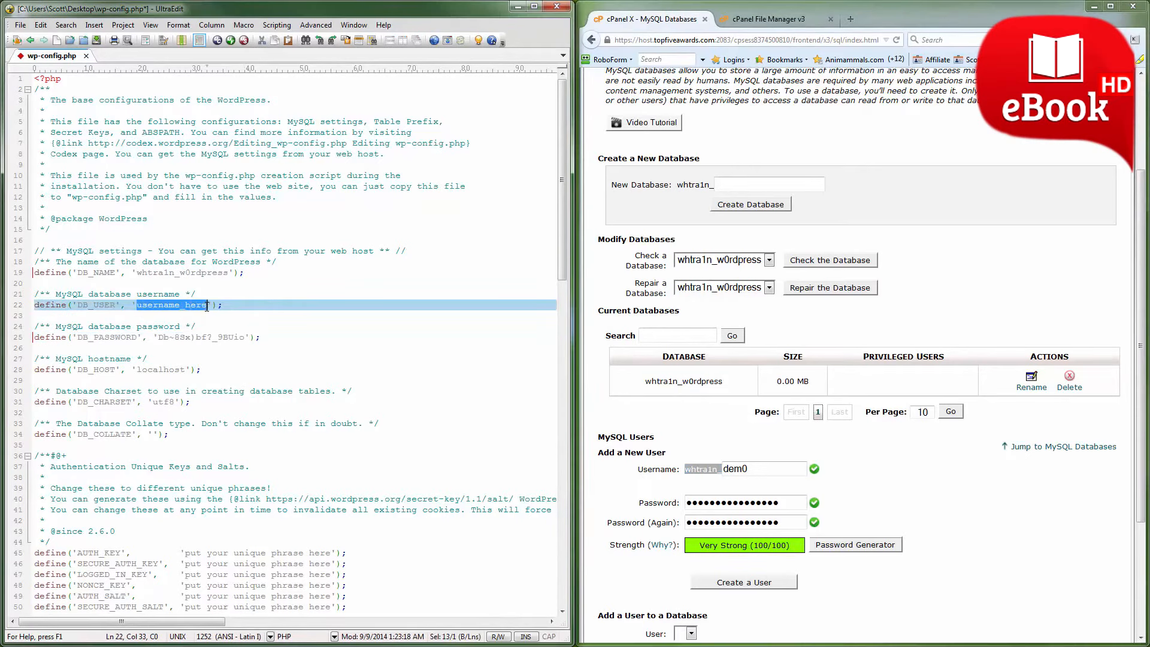
key("ctrl+v")
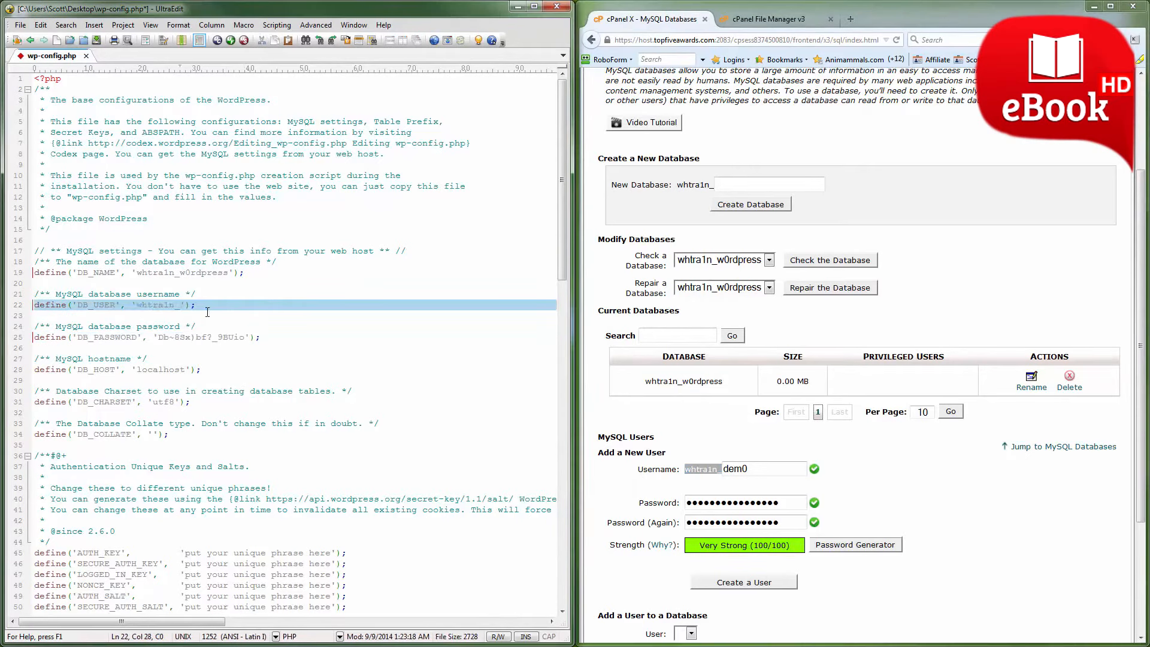
type("dem0")
key("ctrl+s")
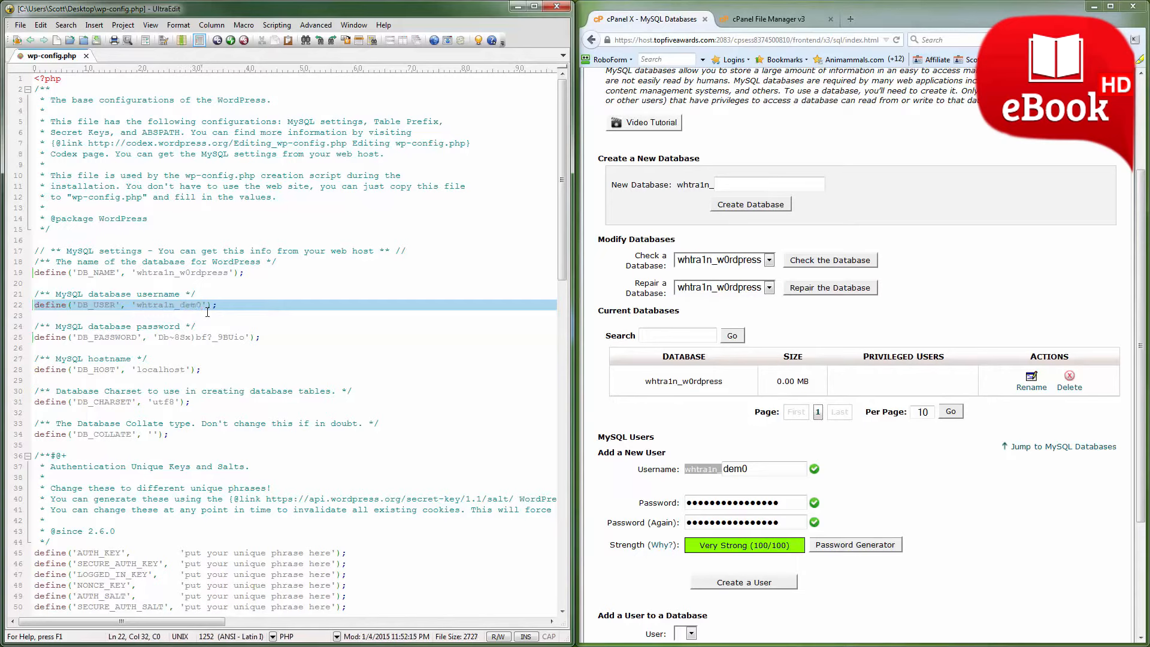
Create the MySQL user, return to MySQL Databases, and add whtra1n_dem0 to the whtra1n_w0rdpress database.
left_click(745, 582)
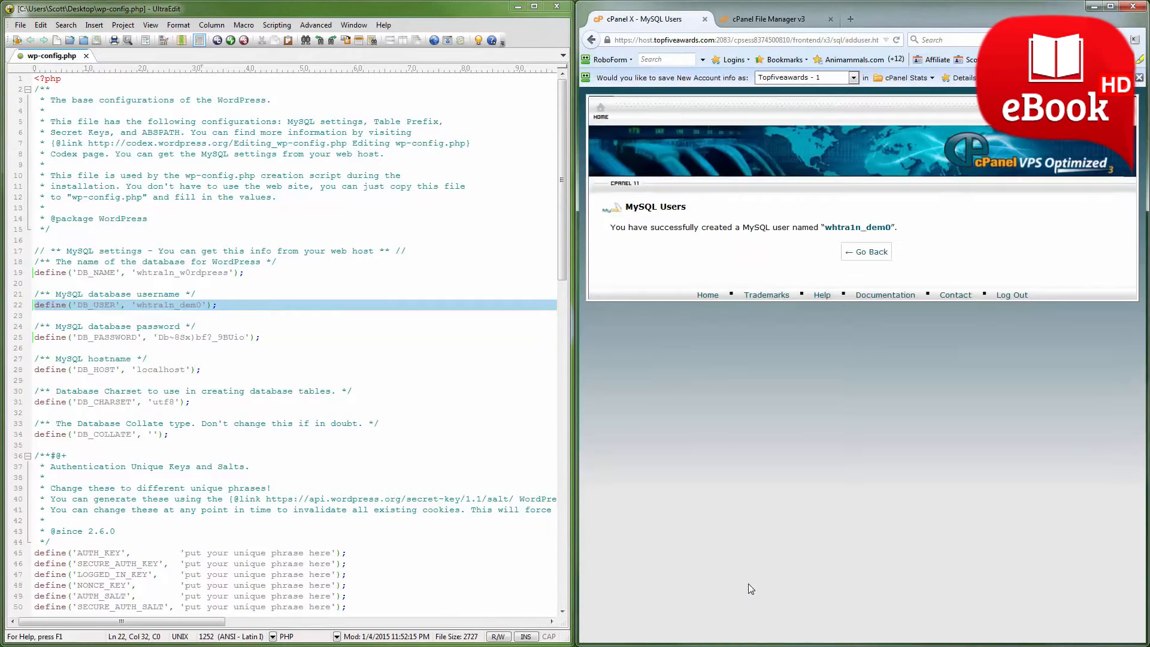
left_click(867, 251)
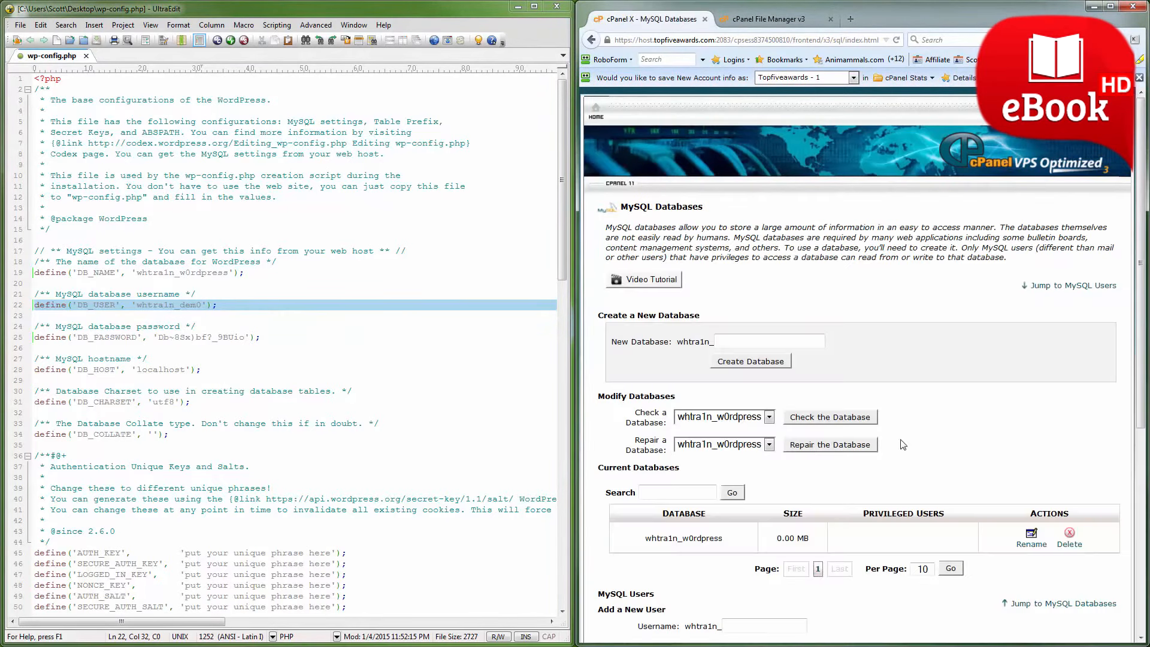
scroll(903, 444, "down", 5)
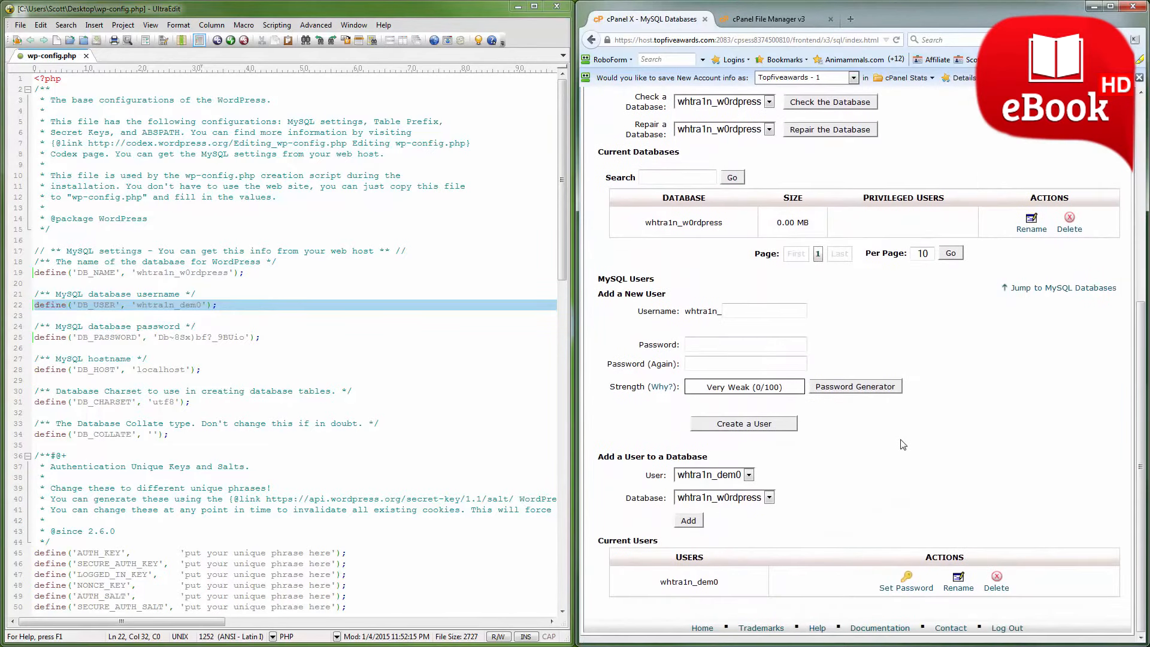
left_click_drag(598, 457, 708, 458)
left_click(762, 462)
left_click(689, 521)
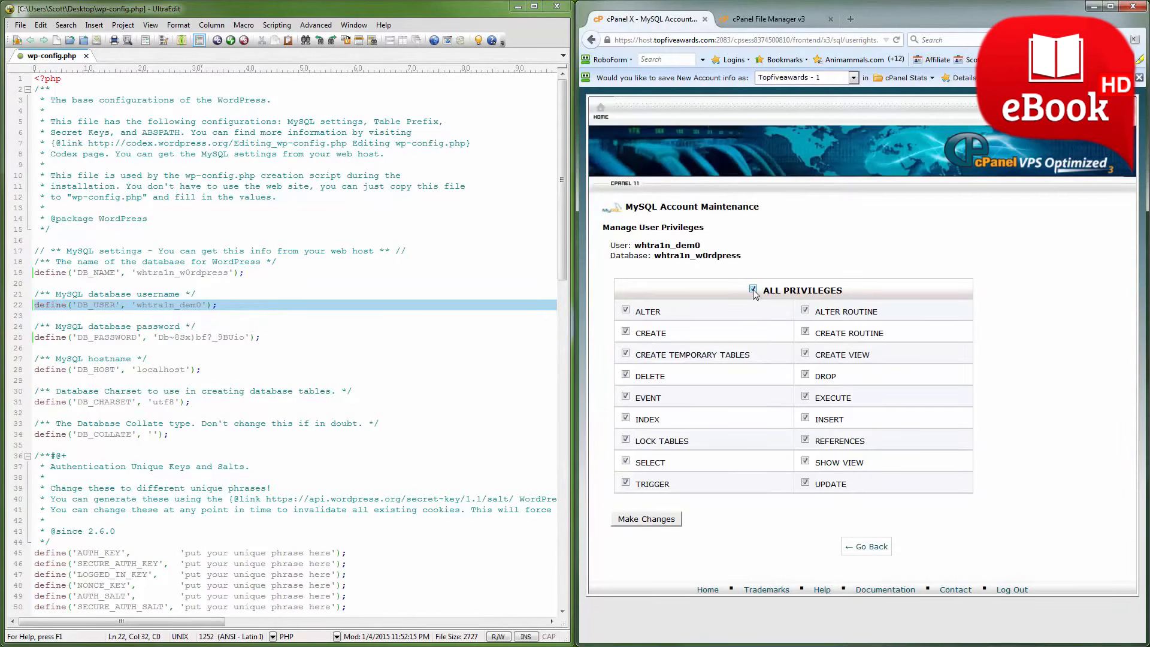
Grant whtra1n_dem0 all privileges on whtra1n_w0rdpress and return to the MySQL Databases page.
left_click(641, 523)
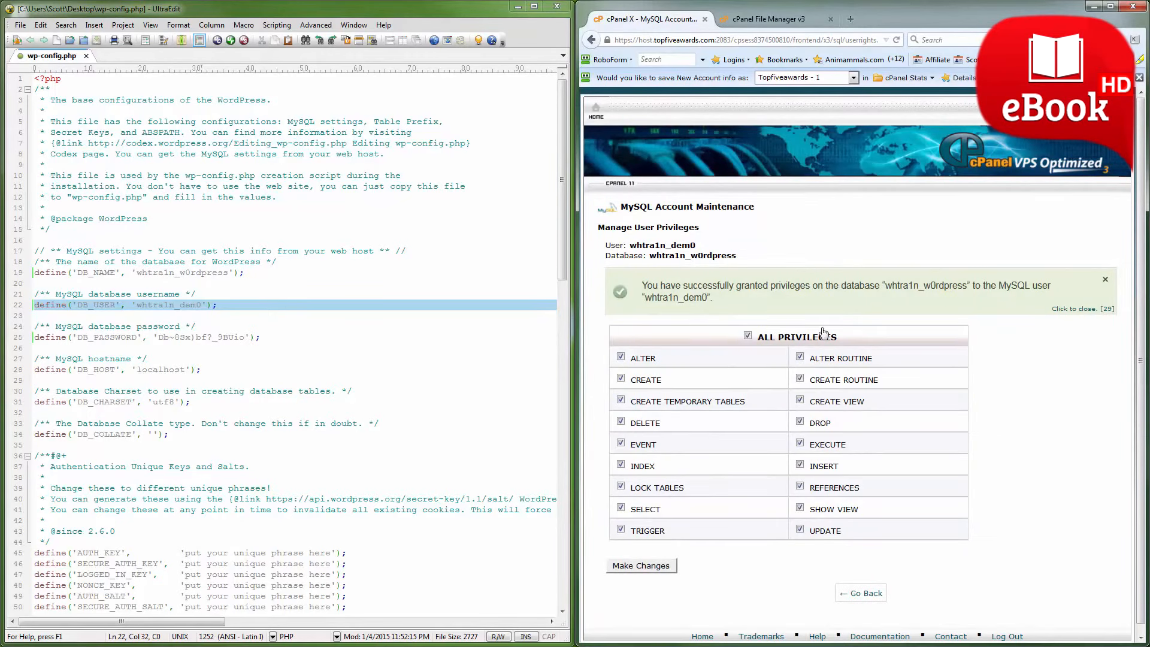
left_click_drag(644, 283, 719, 300)
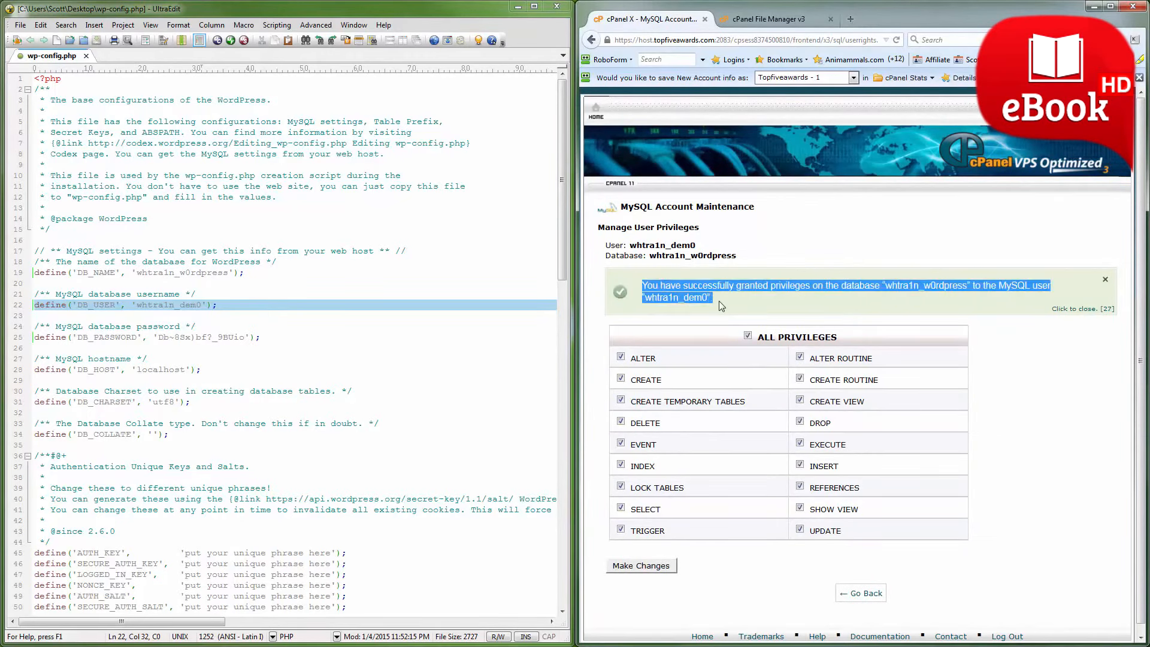
left_click(858, 594)
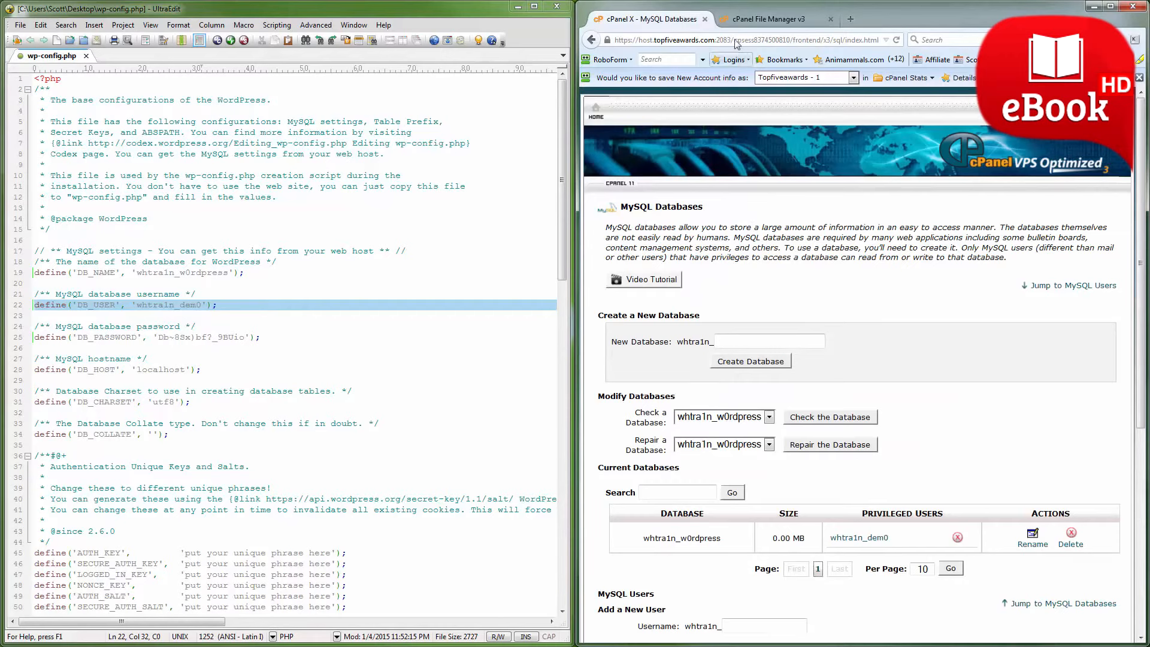
Switch to the cPanel File Manager and delete wp-config-sample.php from public_html.
left_click(743, 22)
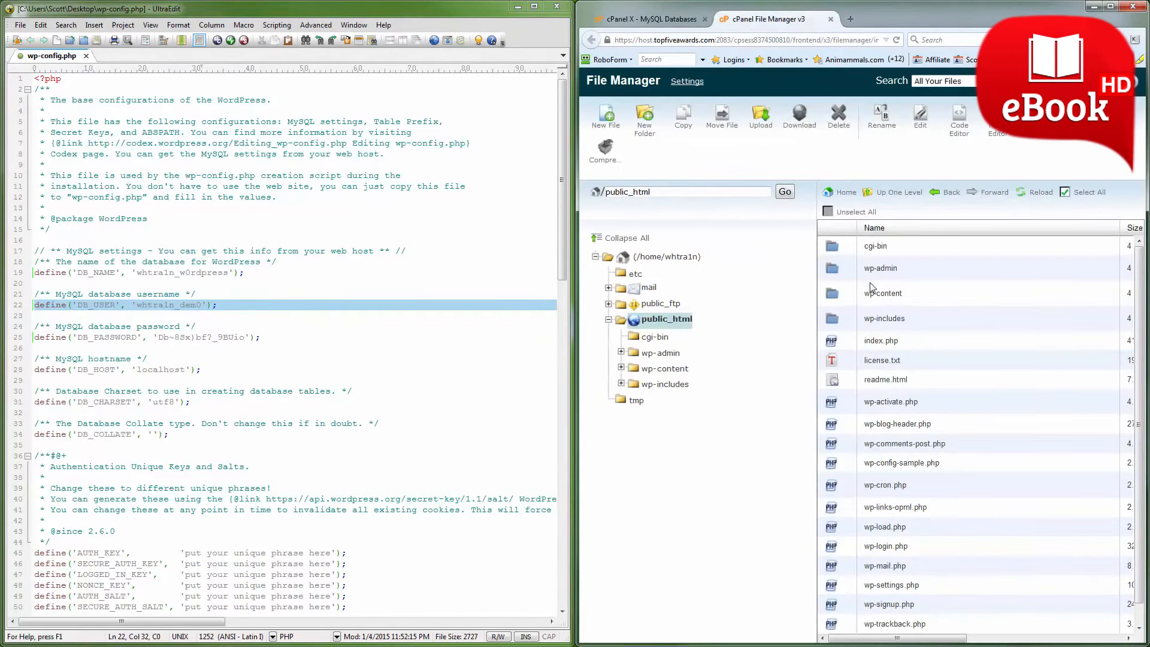
left_click(947, 468)
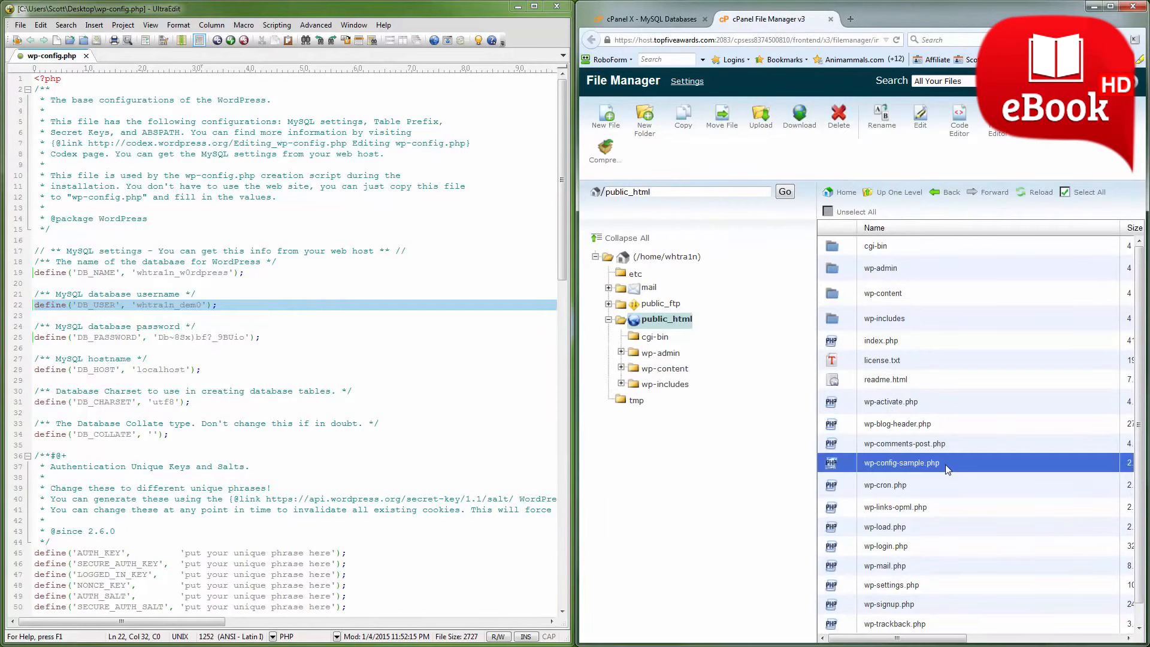
left_click(839, 120)
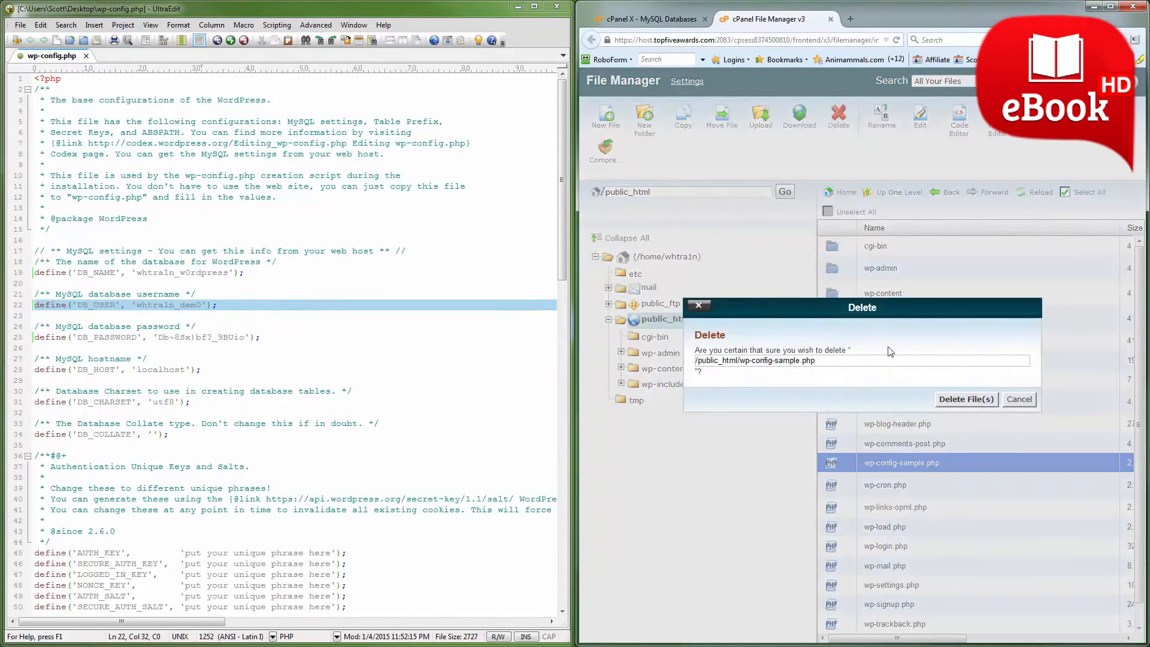
left_click(965, 399)
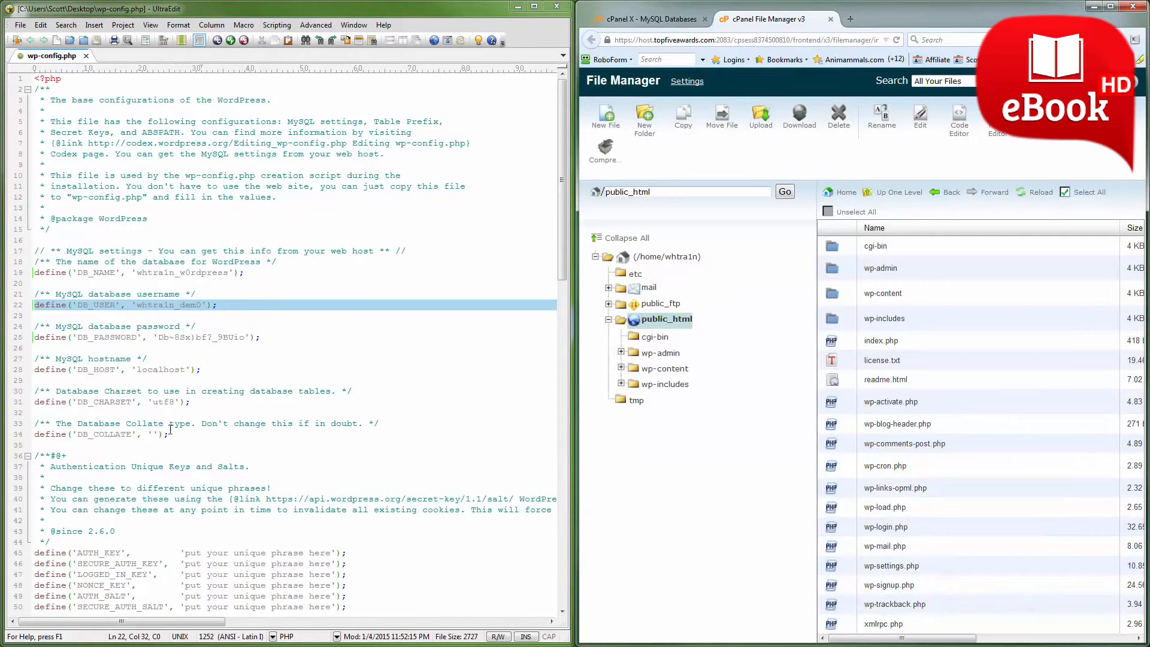
left_click(244, 509)
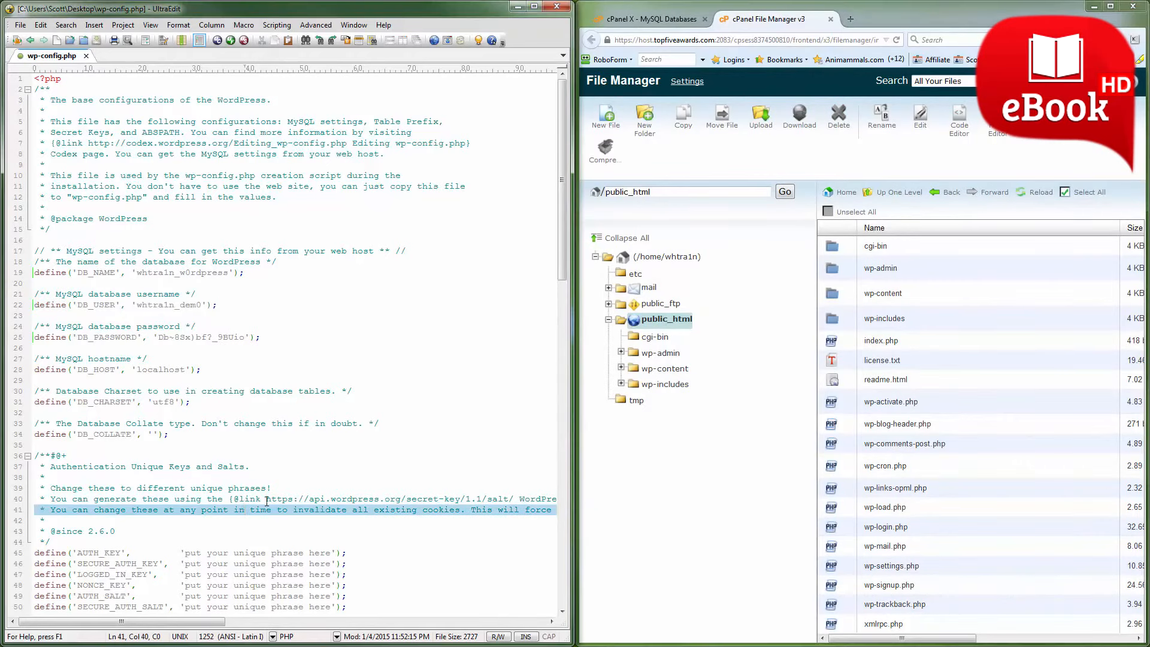
left_click_drag(268, 501, 517, 502)
right_click(503, 501)
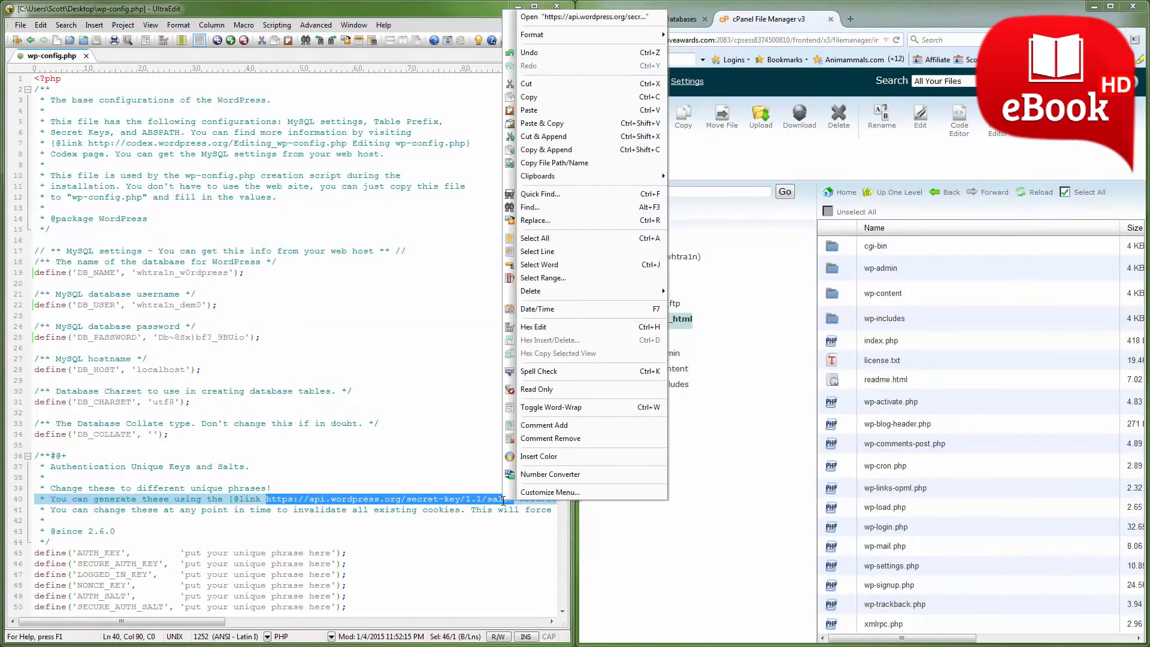
left_click(559, 98)
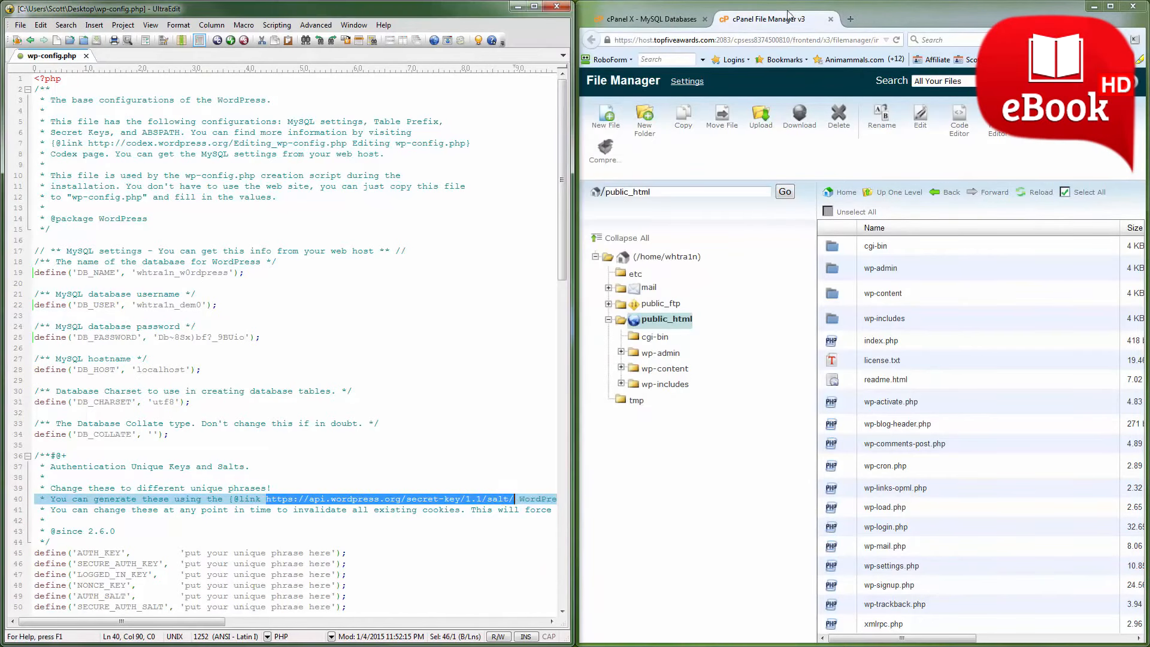
left_click(853, 21)
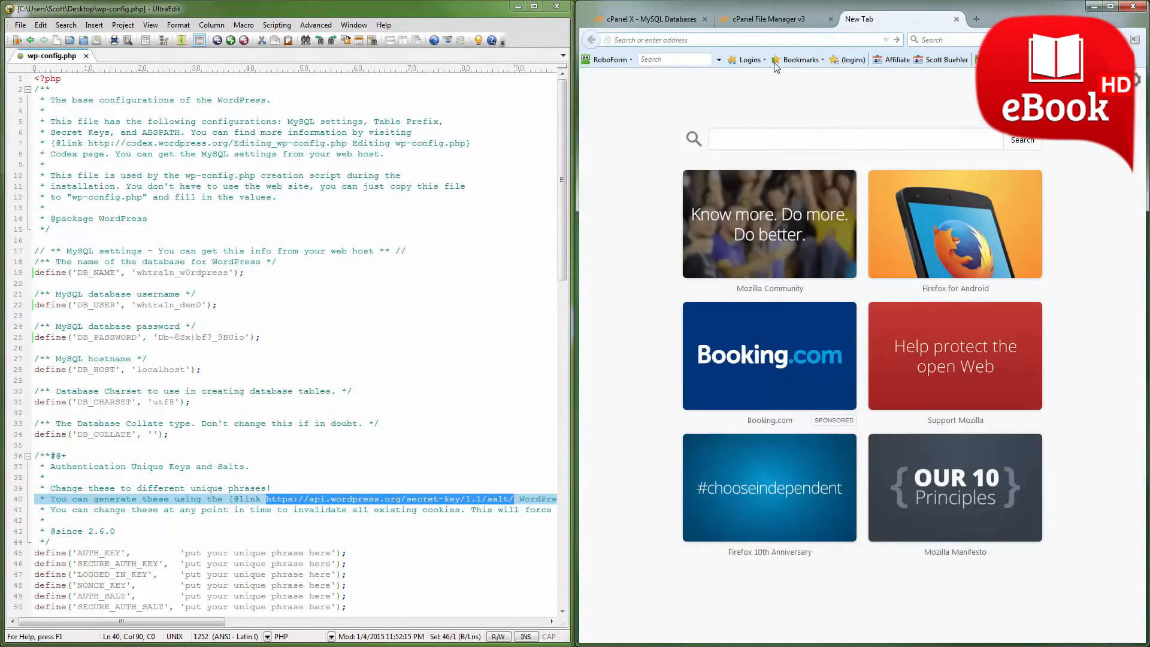
key("ctrl+v")
key("Return")
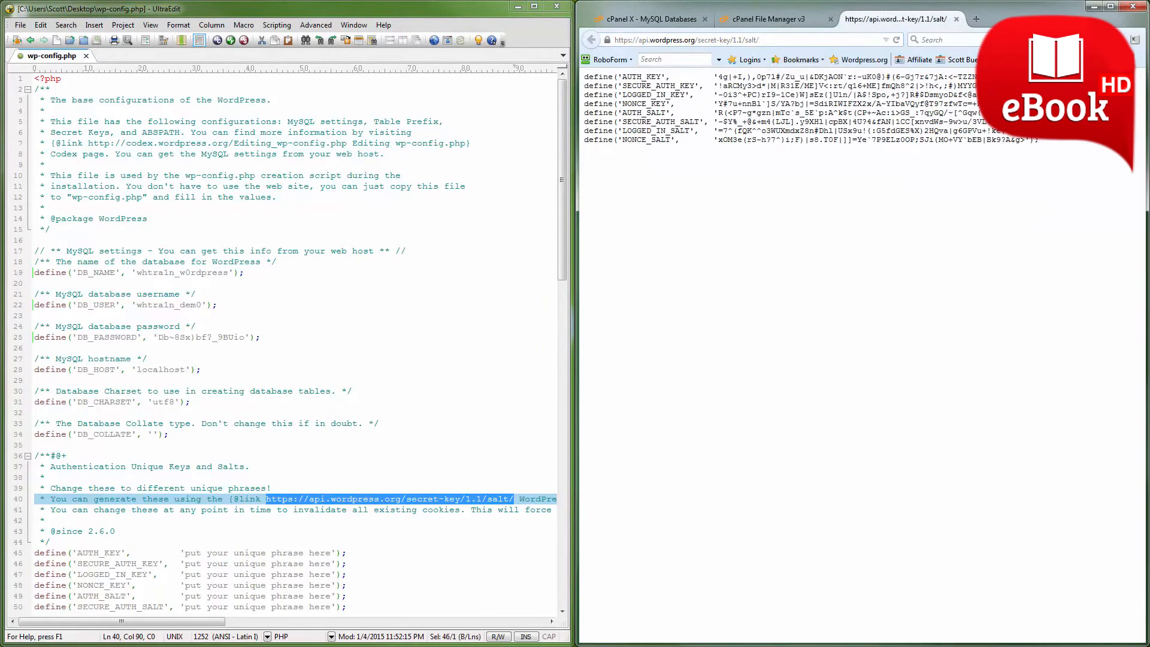
Replace the eight placeholder authentication key and salt lines in wp-config.php with the generated ones from the WordPress page, and save the file.
left_click_drag(1040, 140, 589, 77)
right_click(593, 81)
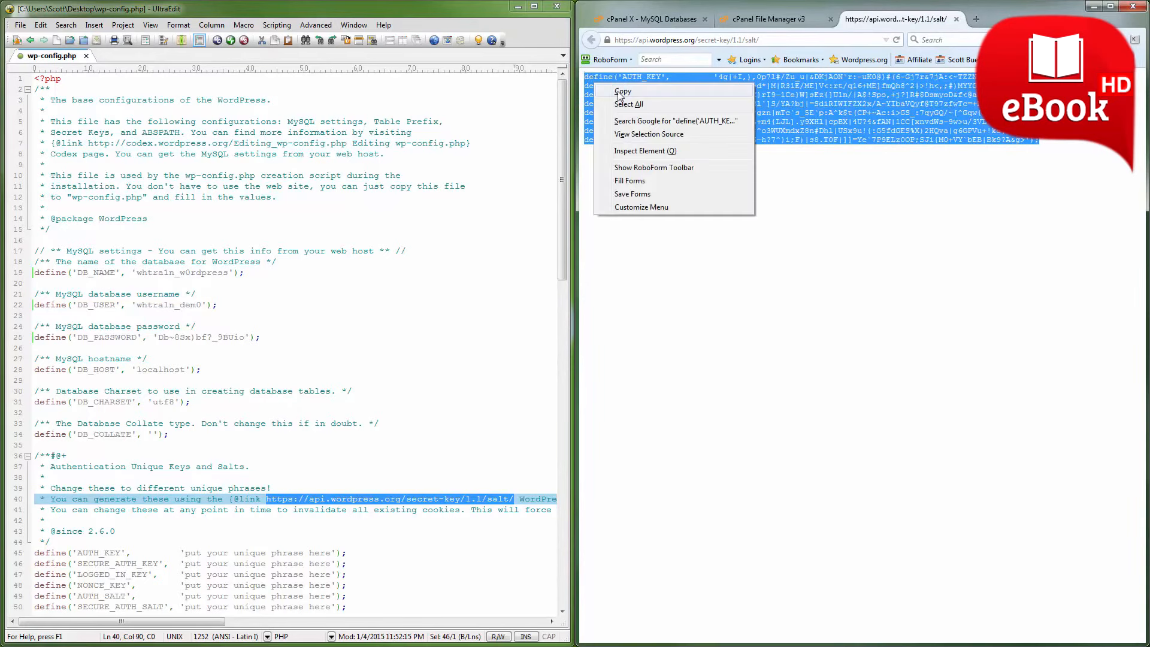
left_click(614, 88)
left_click(253, 551)
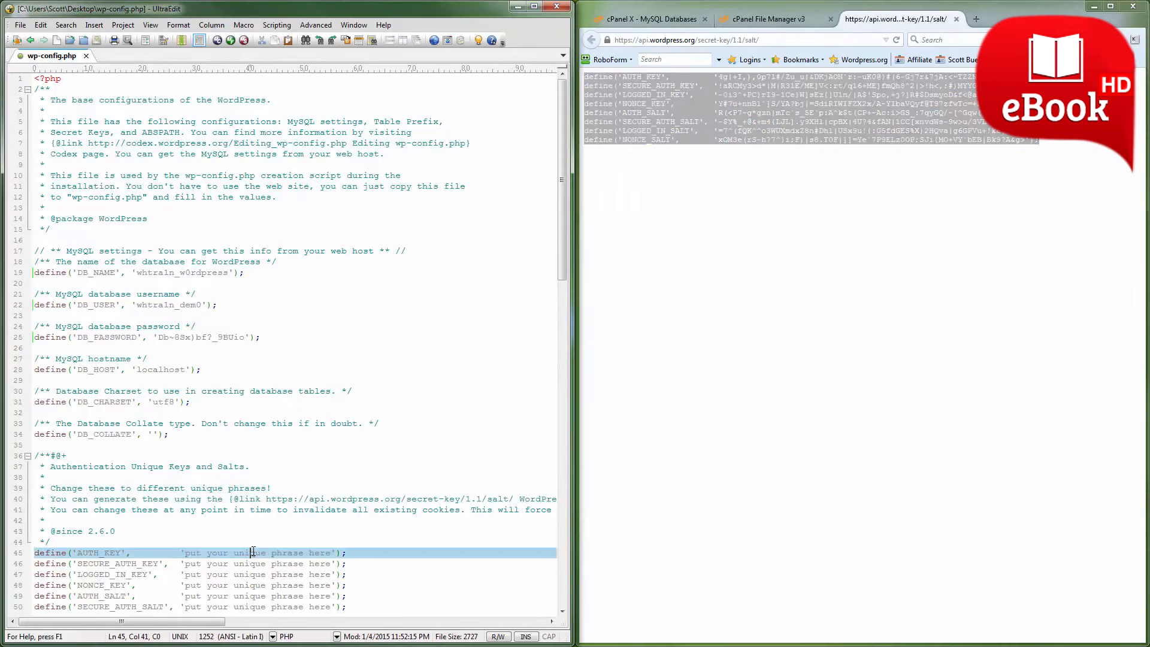
scroll(254, 551, "down", 2)
left_click_drag(366, 517, 30, 449)
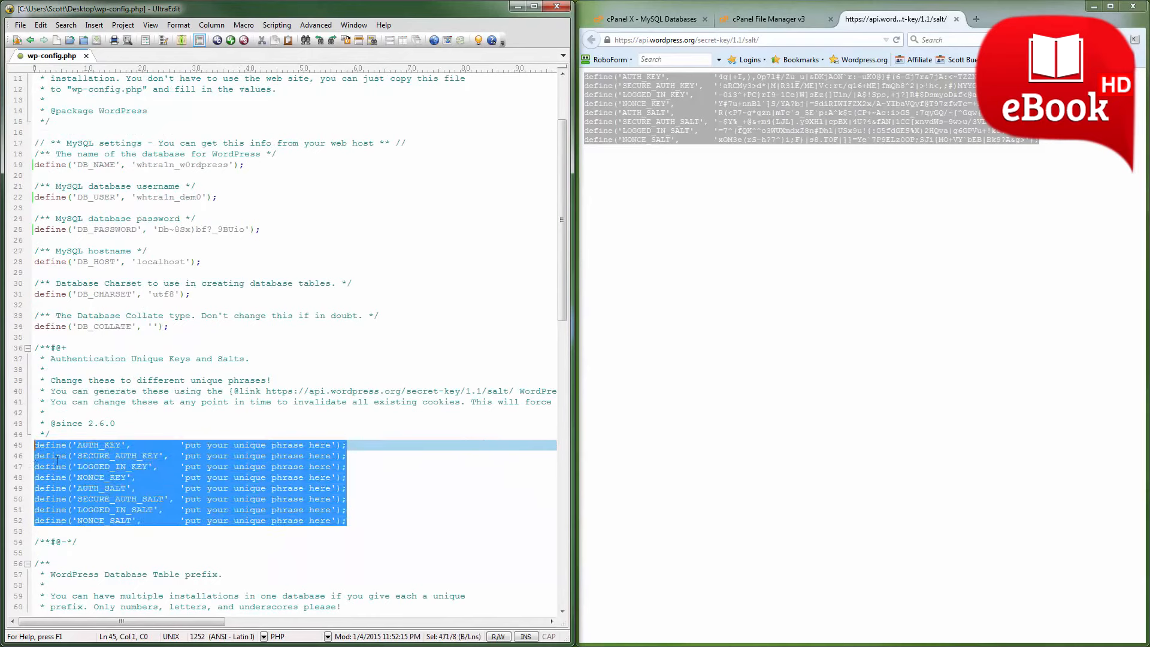
key("ctrl+v")
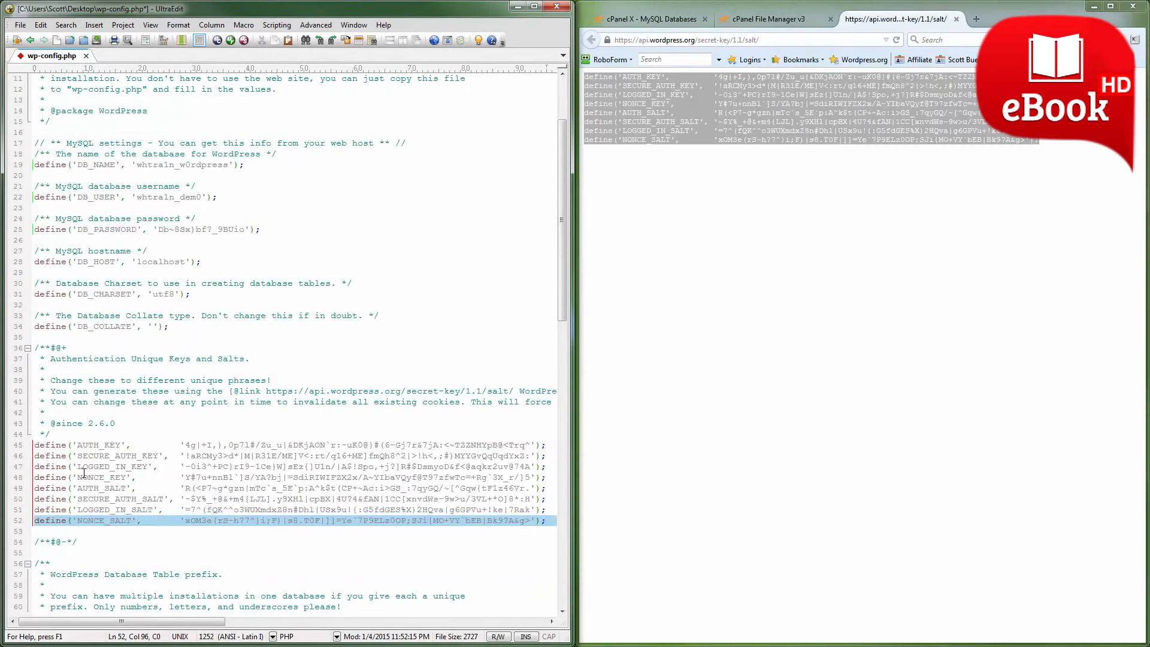
left_click(20, 24)
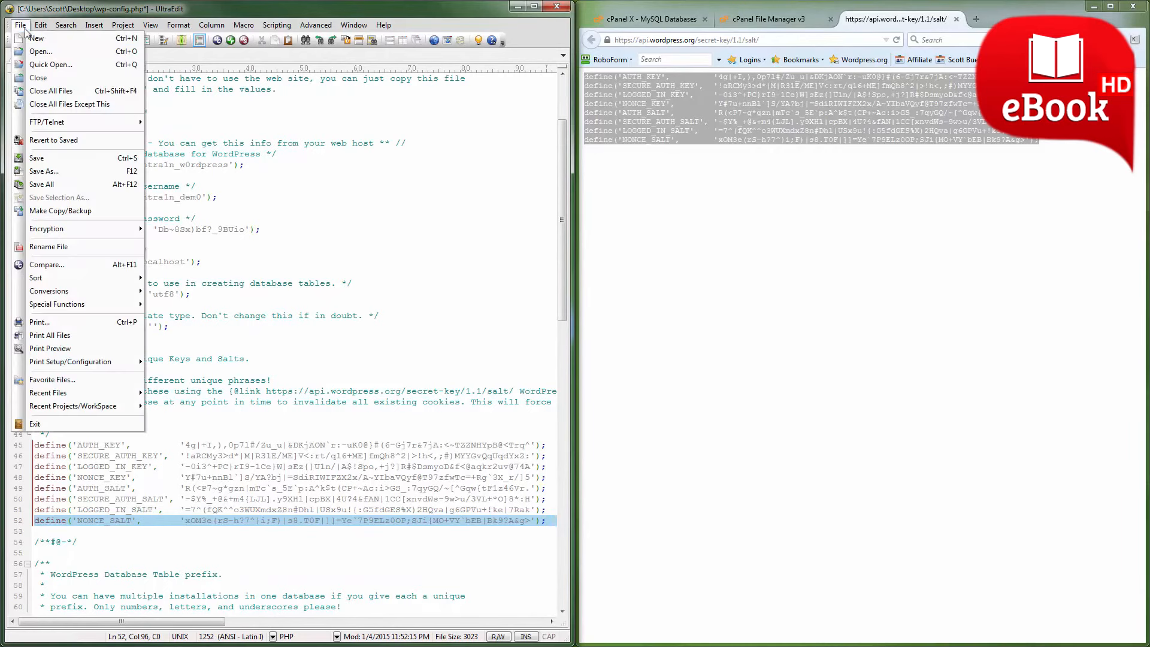
left_click(37, 158)
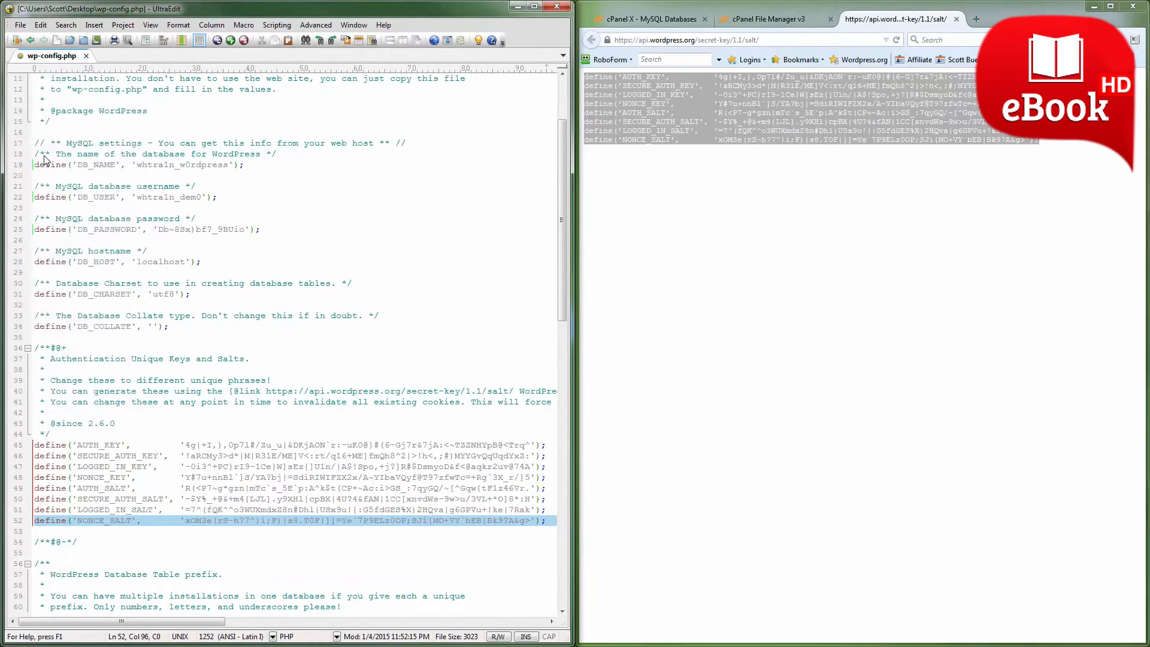
Return to the beginning of the saved wp-config.php and close the text editor.
left_click(171, 361)
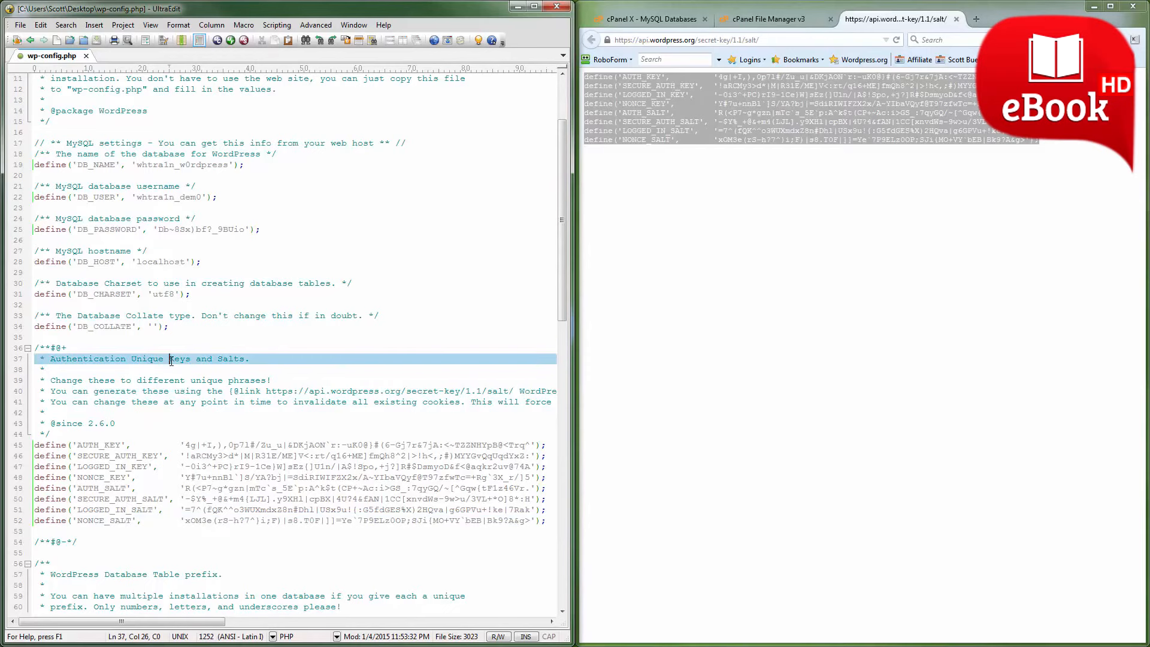
scroll(171, 361, "up", 4)
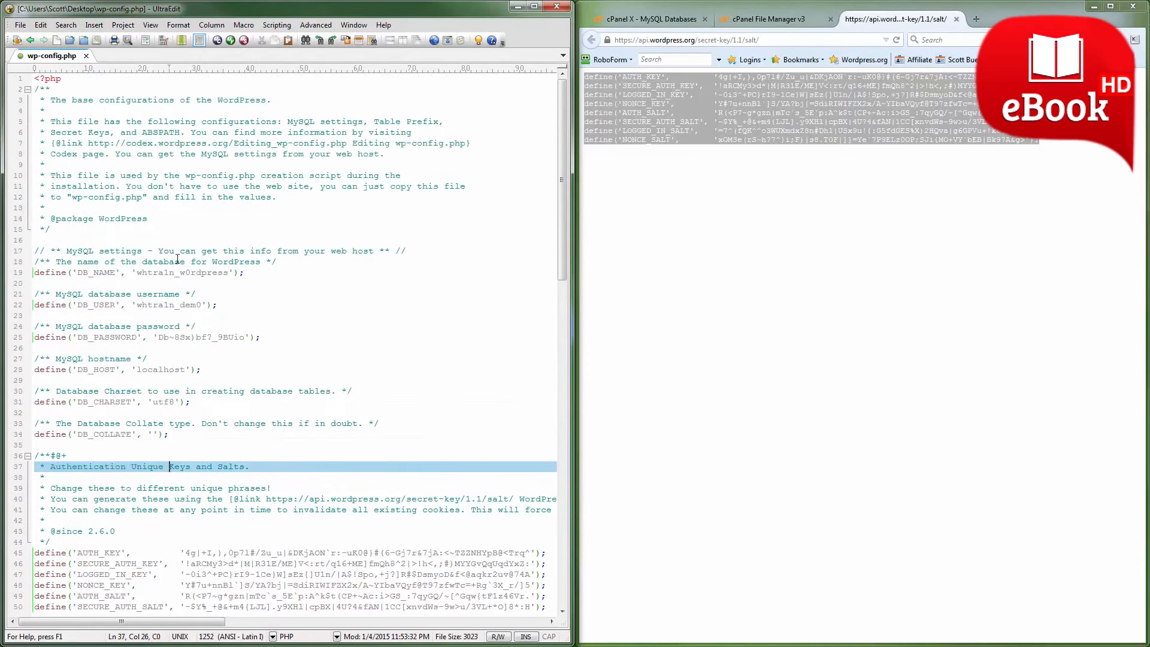
left_click(560, 8)
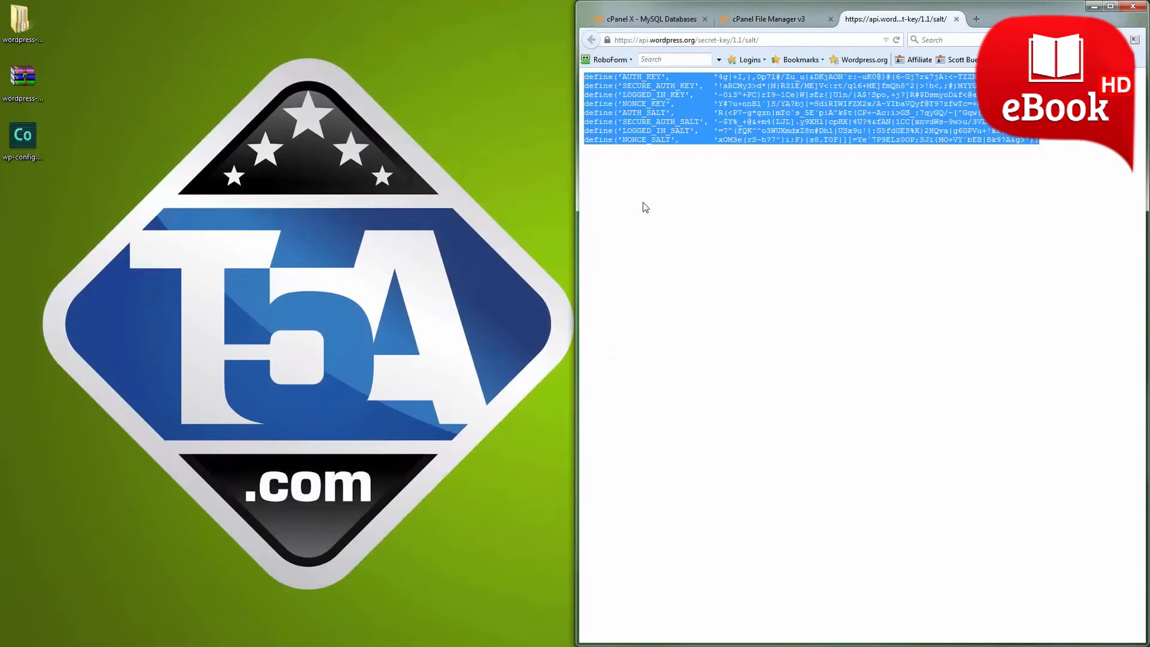
Widen the browser window while keeping the desktop files visible, and close the WordPress secret-key page to return to File Manager.
left_click(749, 183)
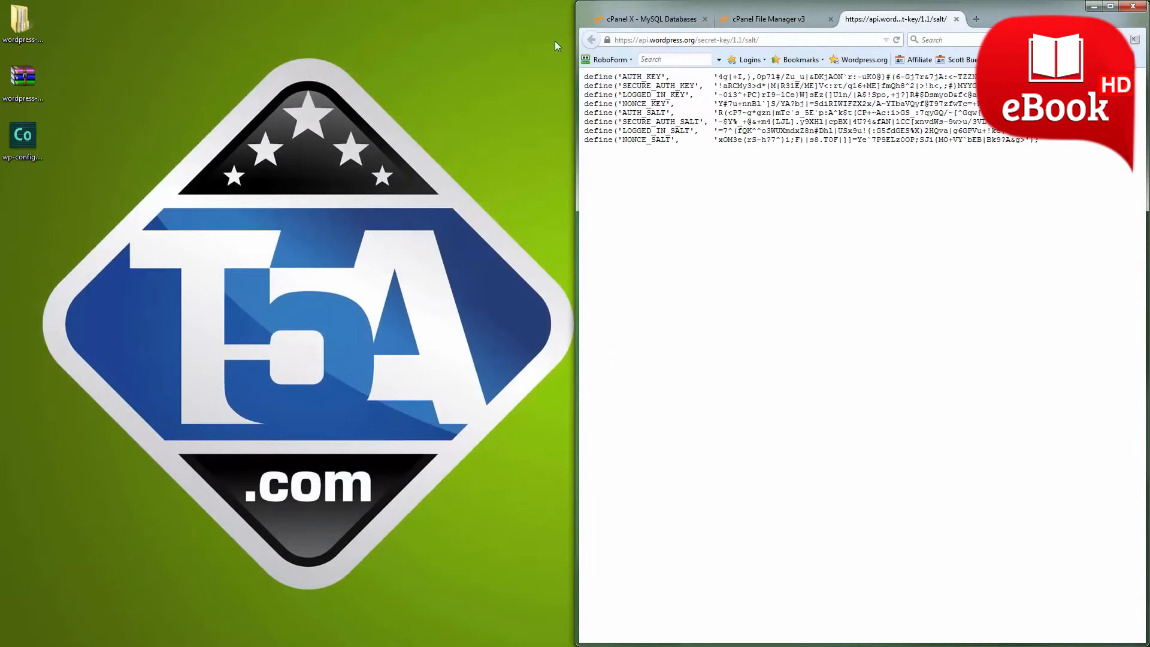
left_click_drag(576, 42, 68, 12)
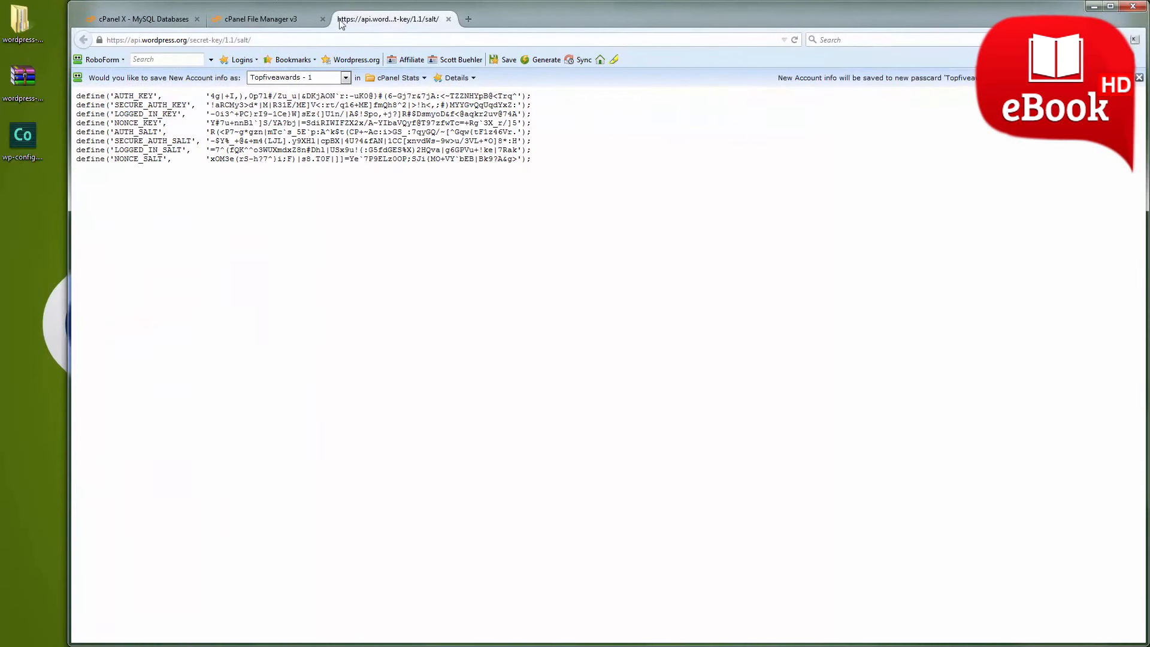
left_click(448, 19)
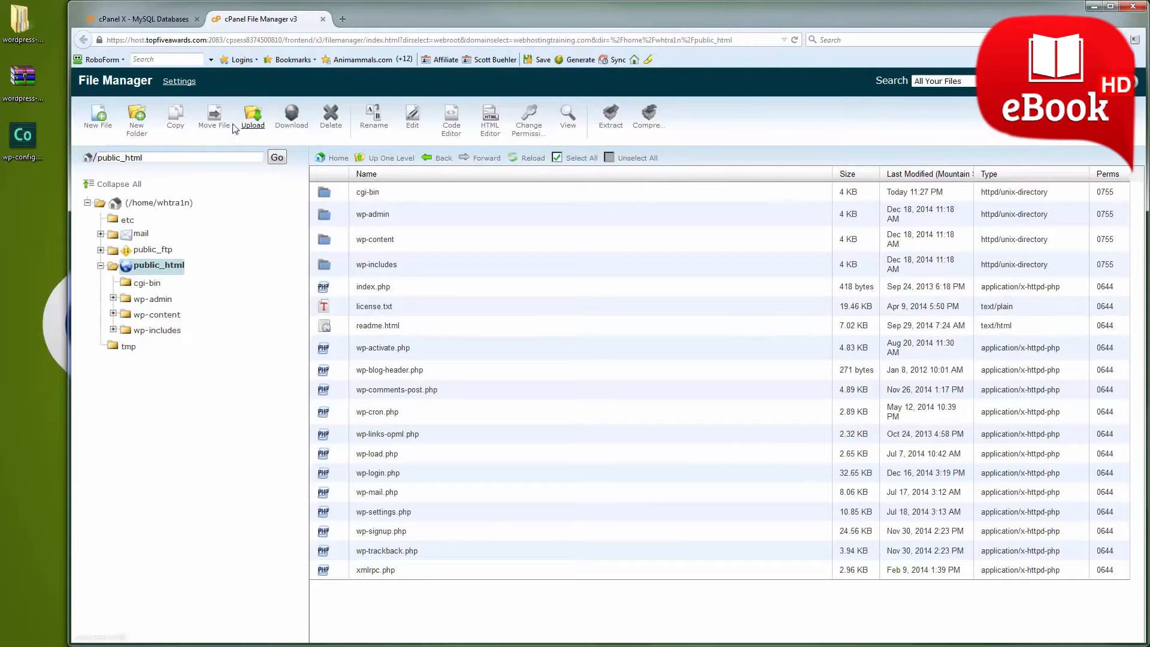
Upload wp-config.php from the desktop to public_html, close the upload page and reload the file listing.
left_click(251, 125)
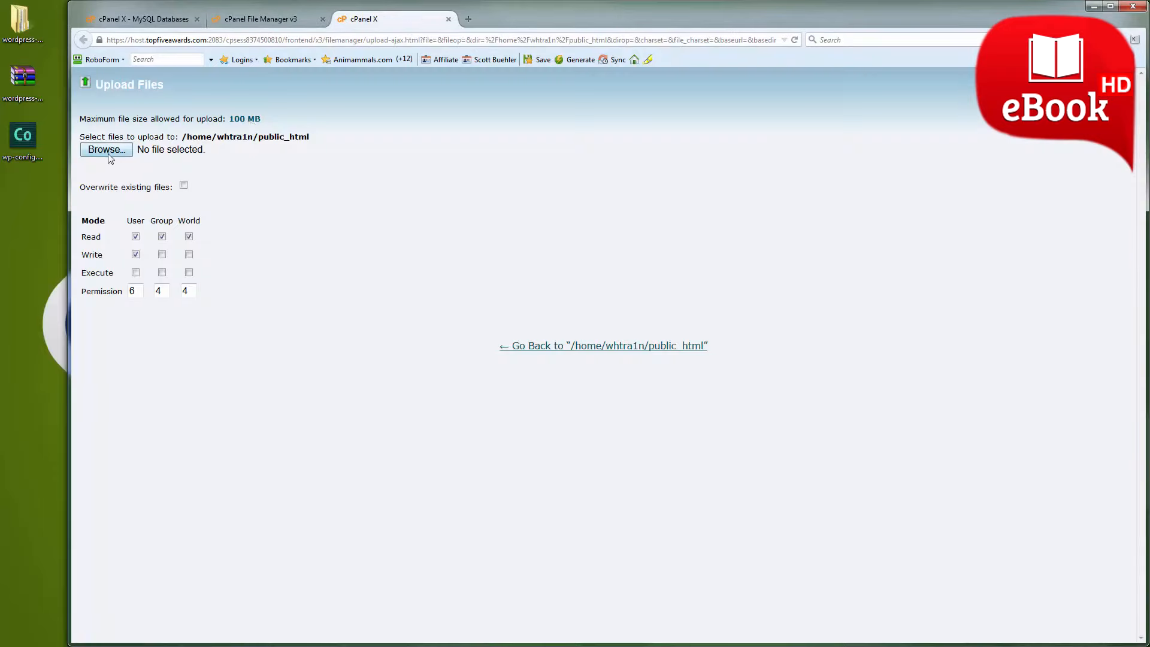
left_click(106, 150)
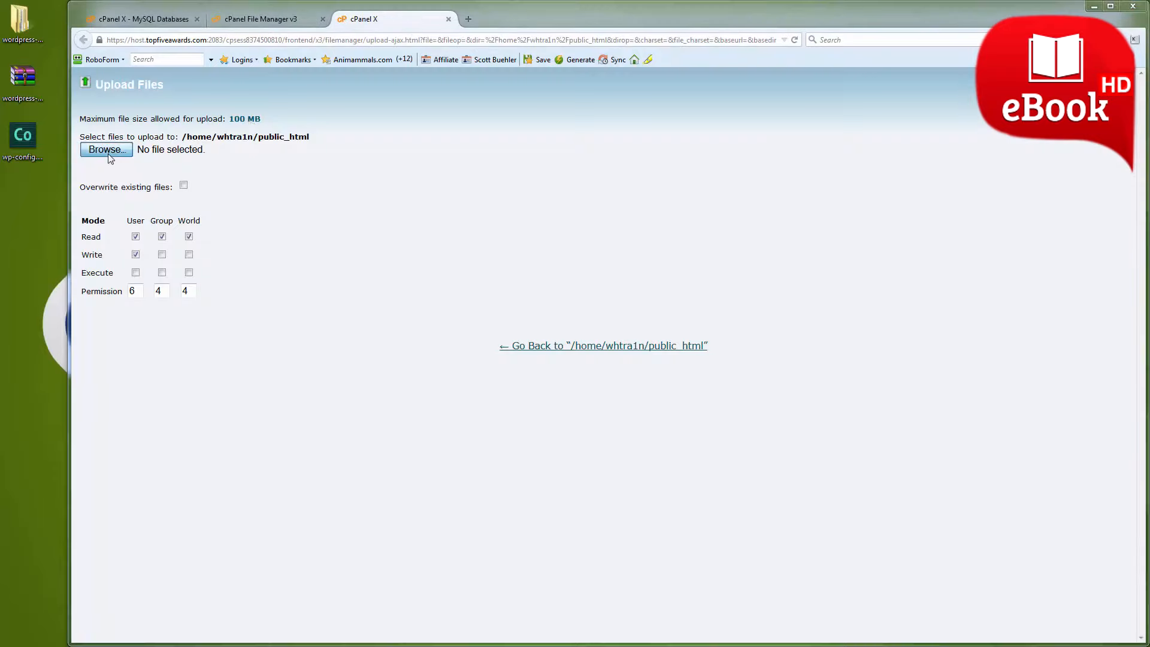
left_click(362, 184)
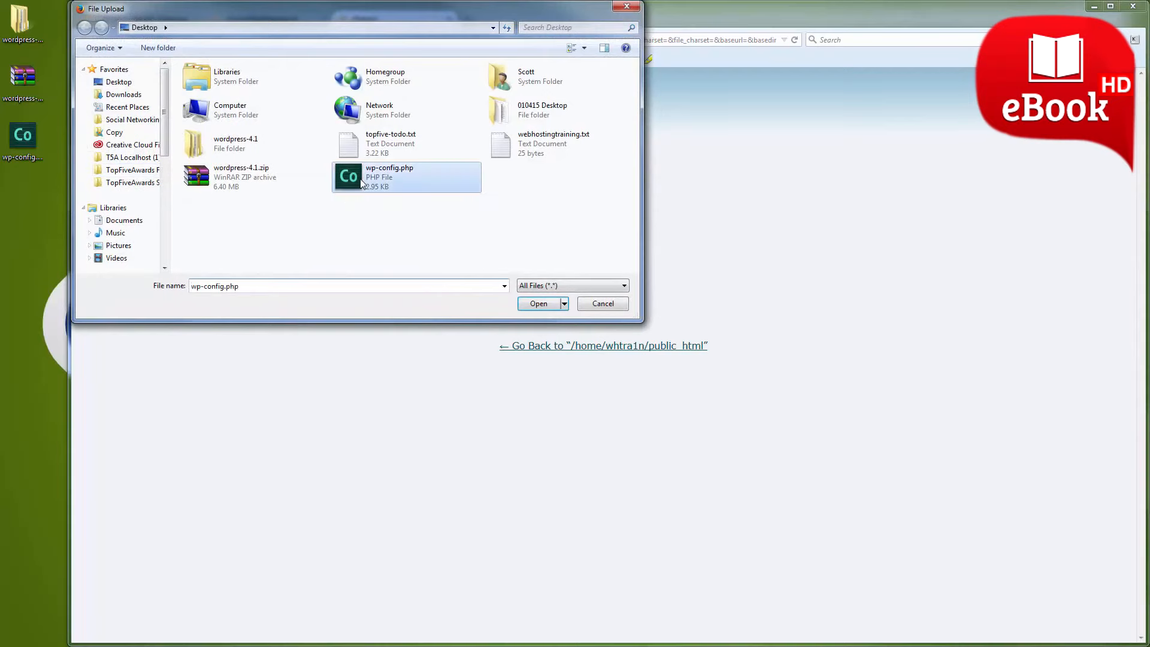
left_click(541, 304)
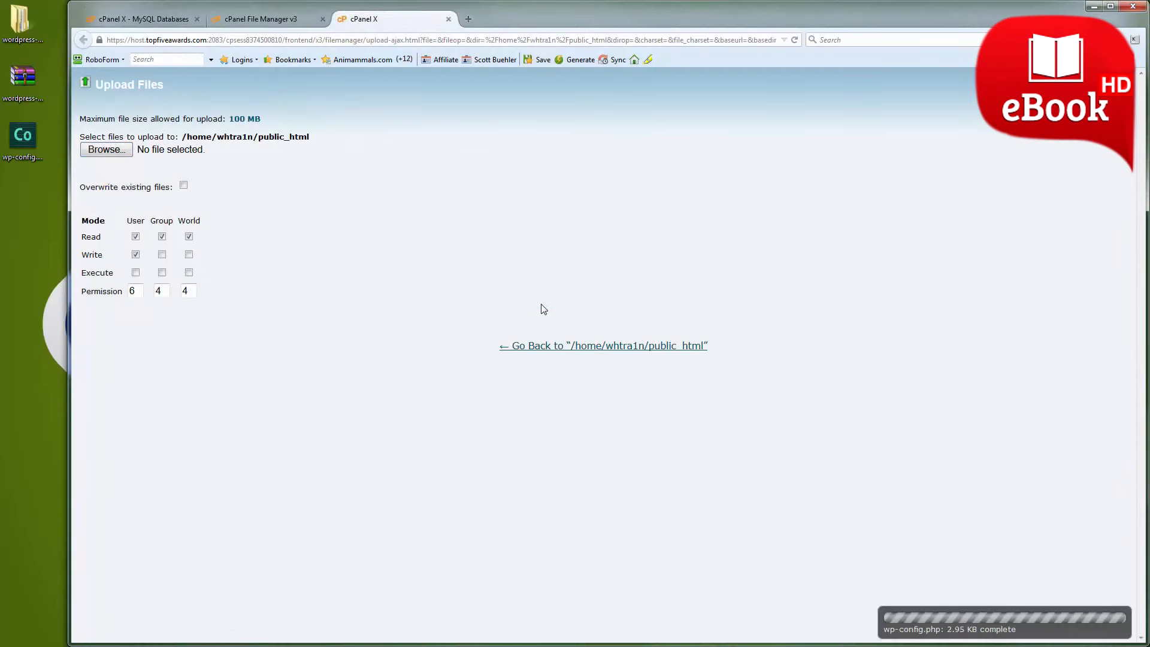
left_click(448, 19)
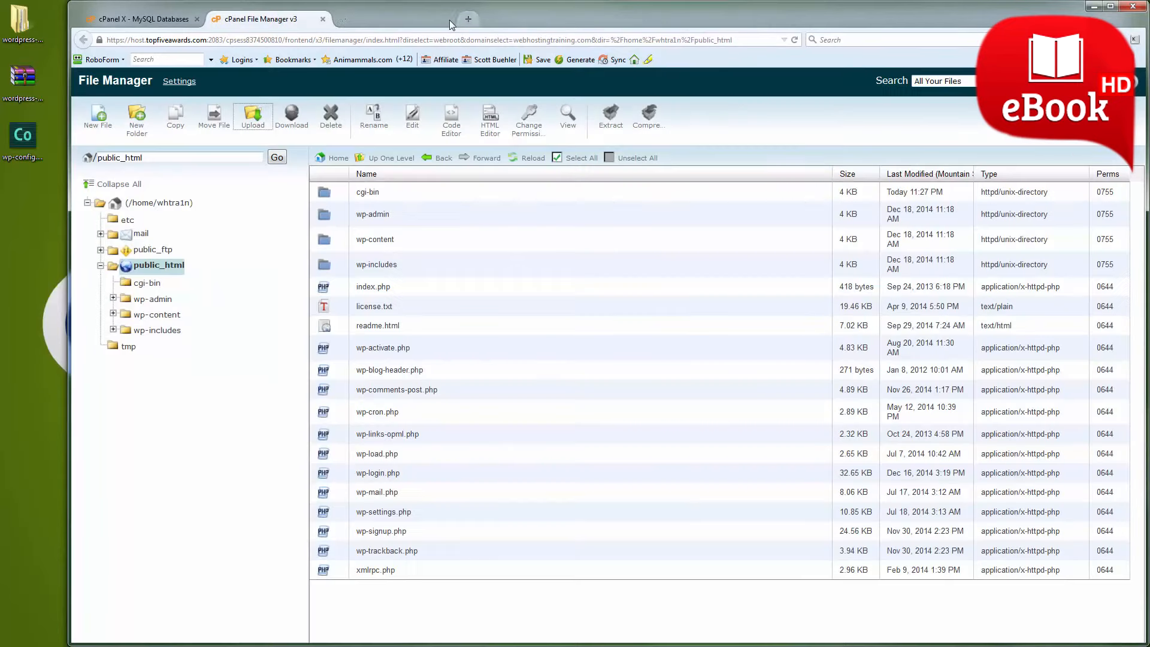
left_click(524, 159)
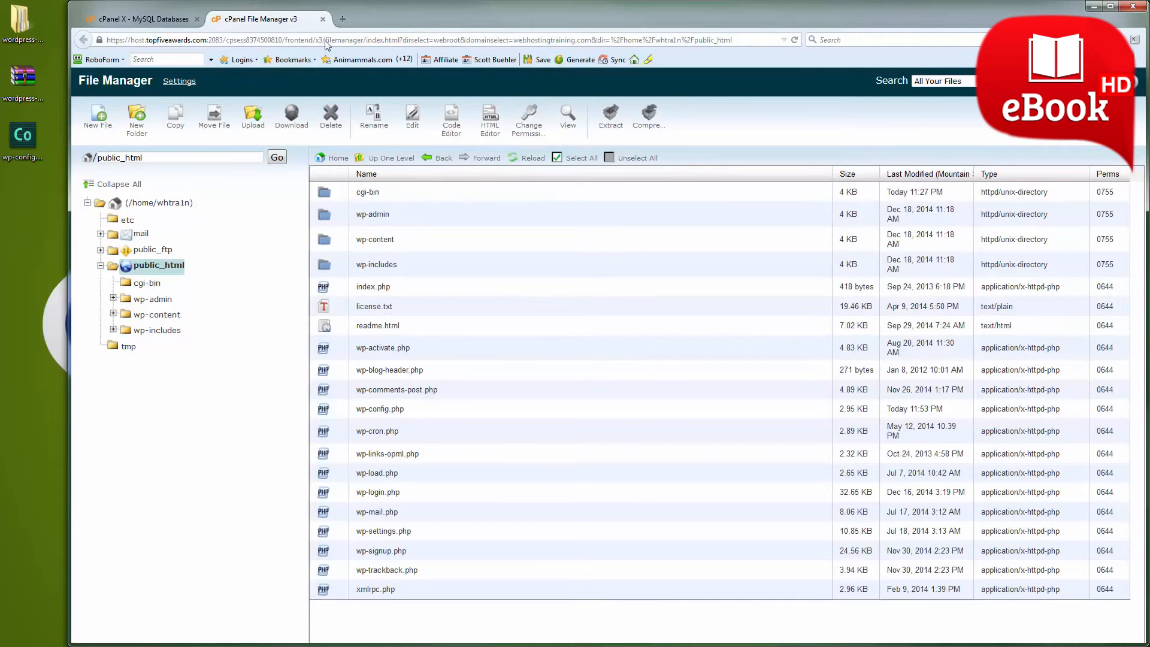
Load webhostingtraining.com in a new browser tab and continue the WordPress installation in English (United States).
left_click(343, 22)
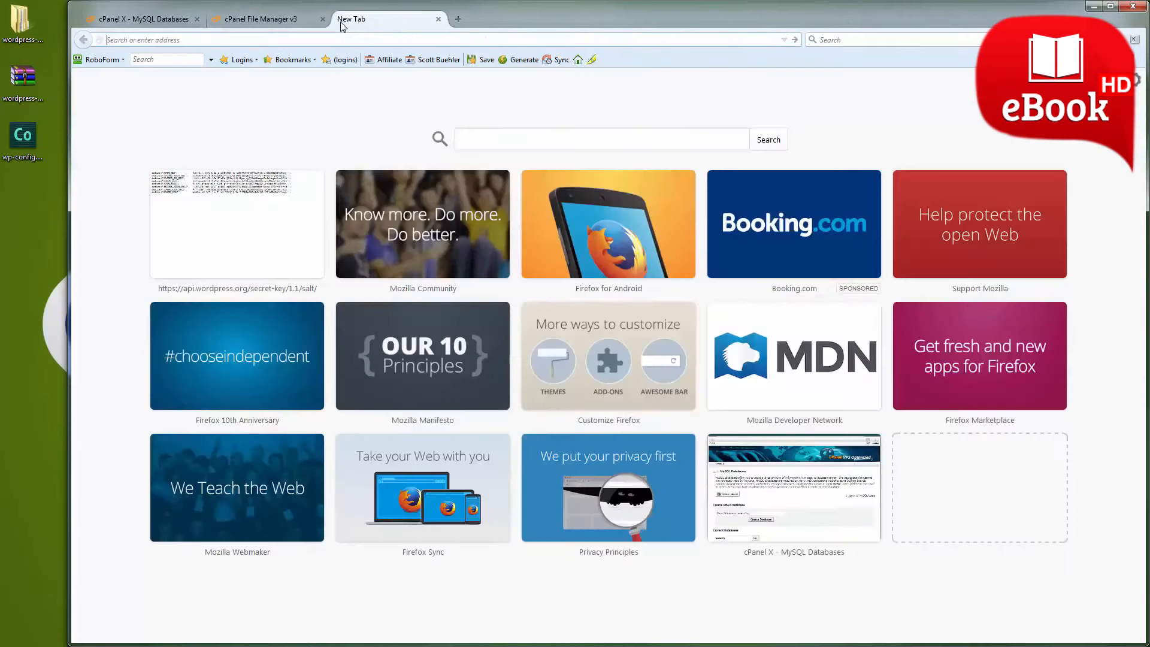
type("web")
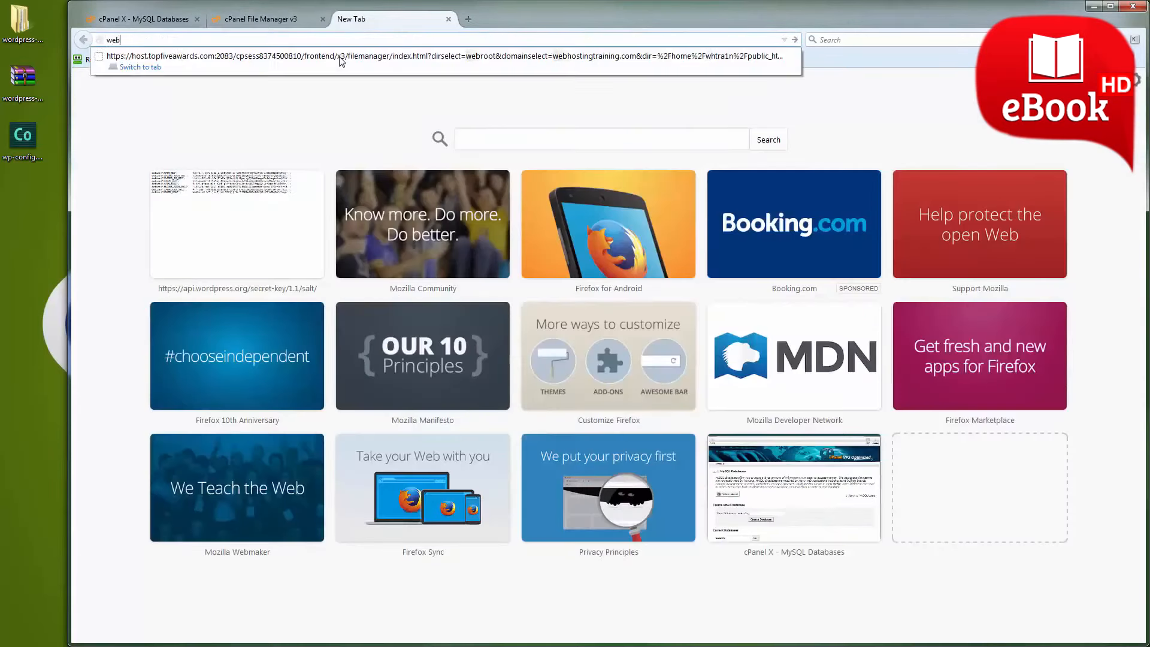
type("hostingtraining")
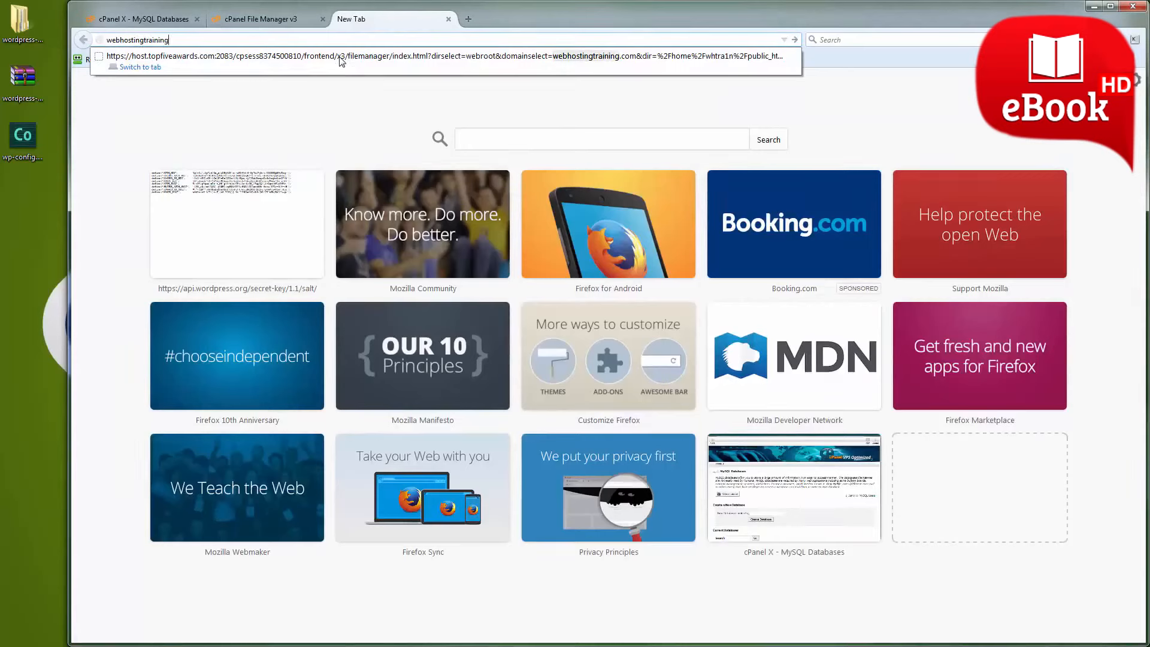
key("ctrl+Return")
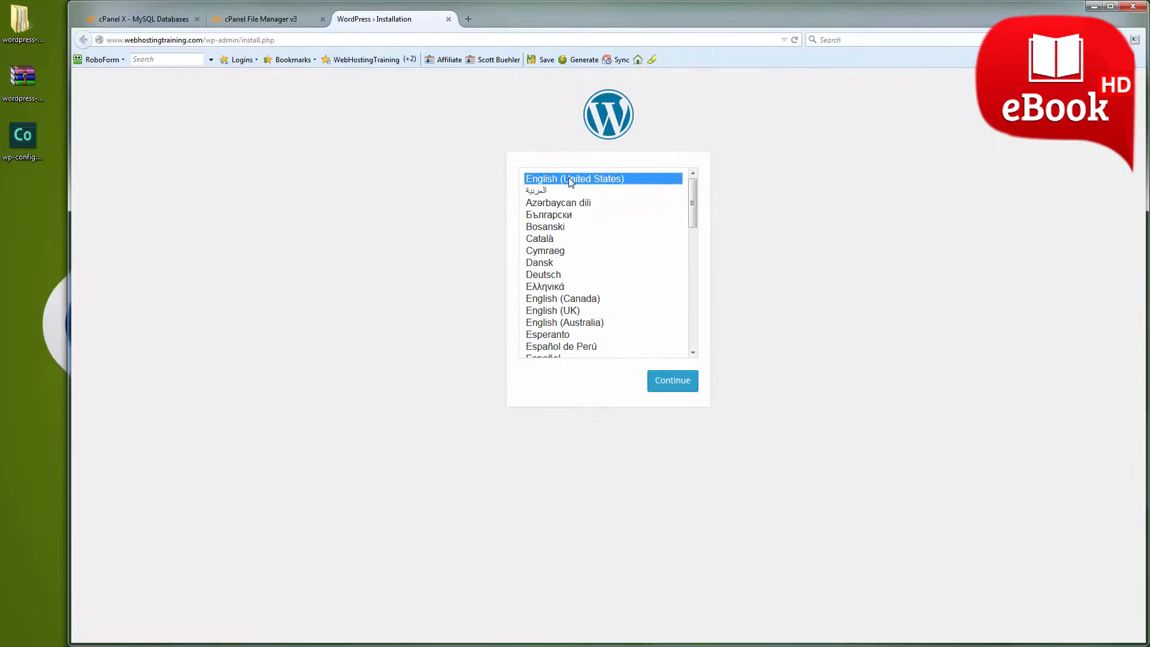
left_click(678, 383)
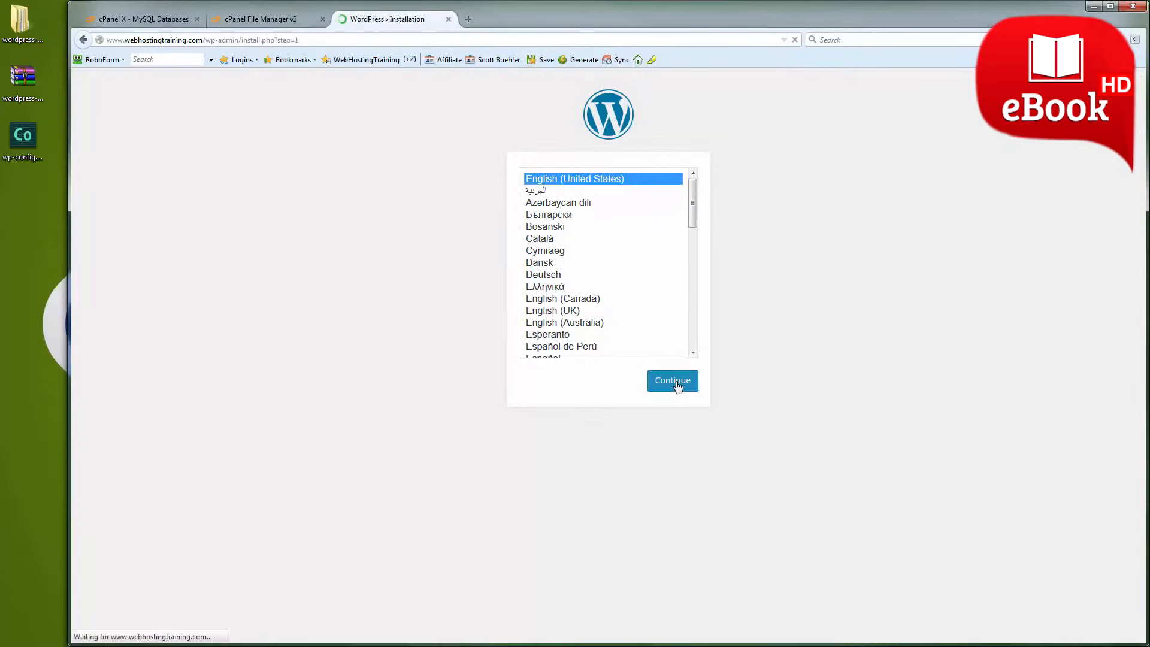
Set the site title to Web Hosting Training and enter the admin username and an initial account password.
scroll(678, 386, "down", 1)
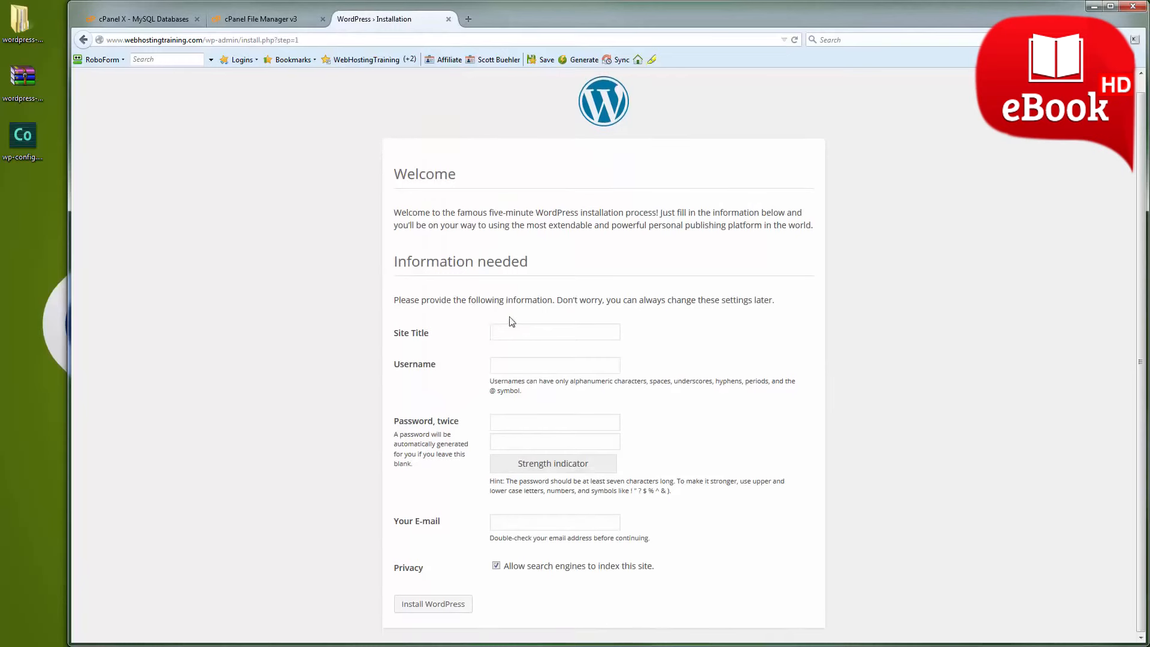
type("Web Hosting Training")
key("Tab")
type("scott")
key("Tab")
type("••••••••")
key("Tab")
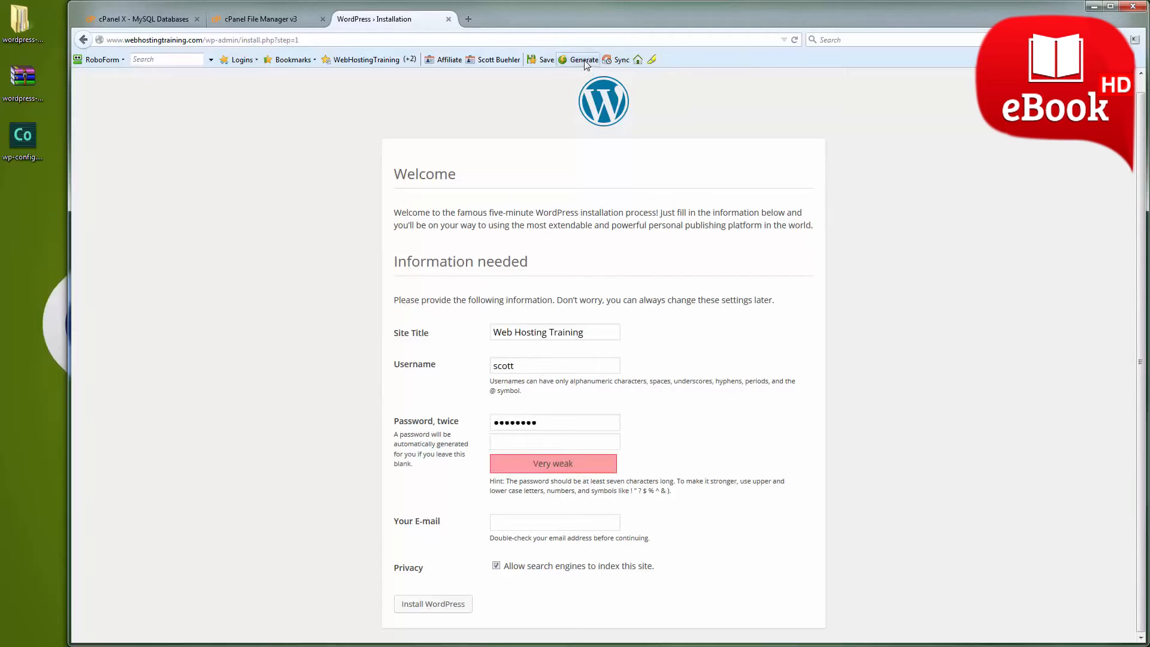
Generate a new 16-character password with RoboForm and paste it into both account password fields, replacing the initial entry.
left_click(585, 63)
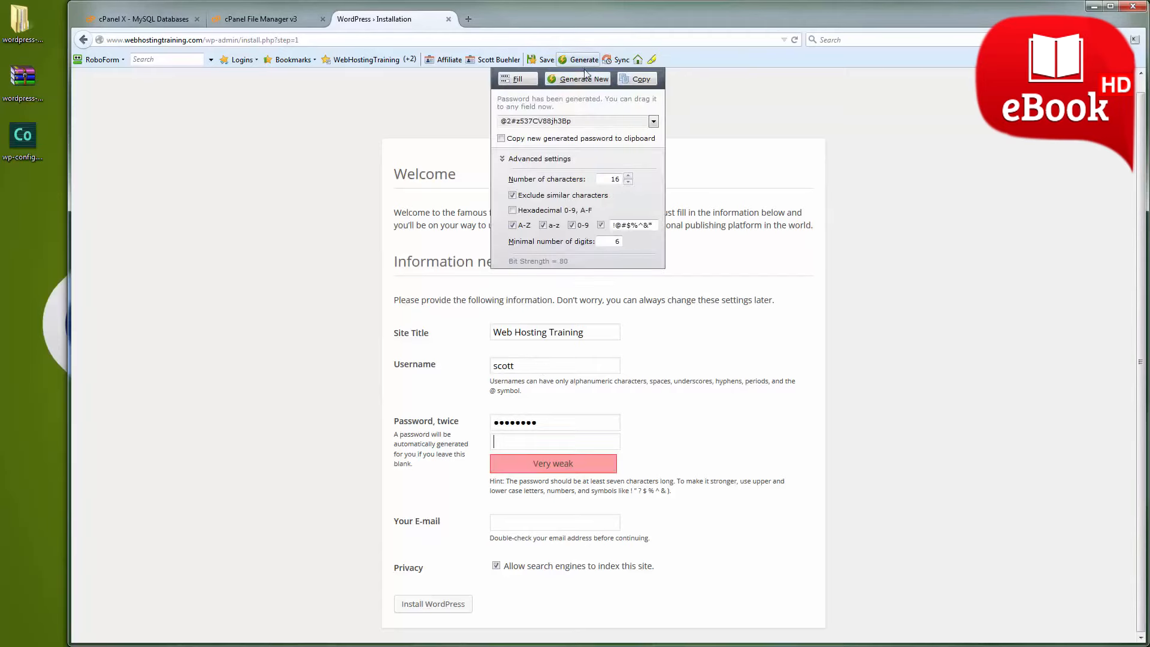
left_click(586, 80)
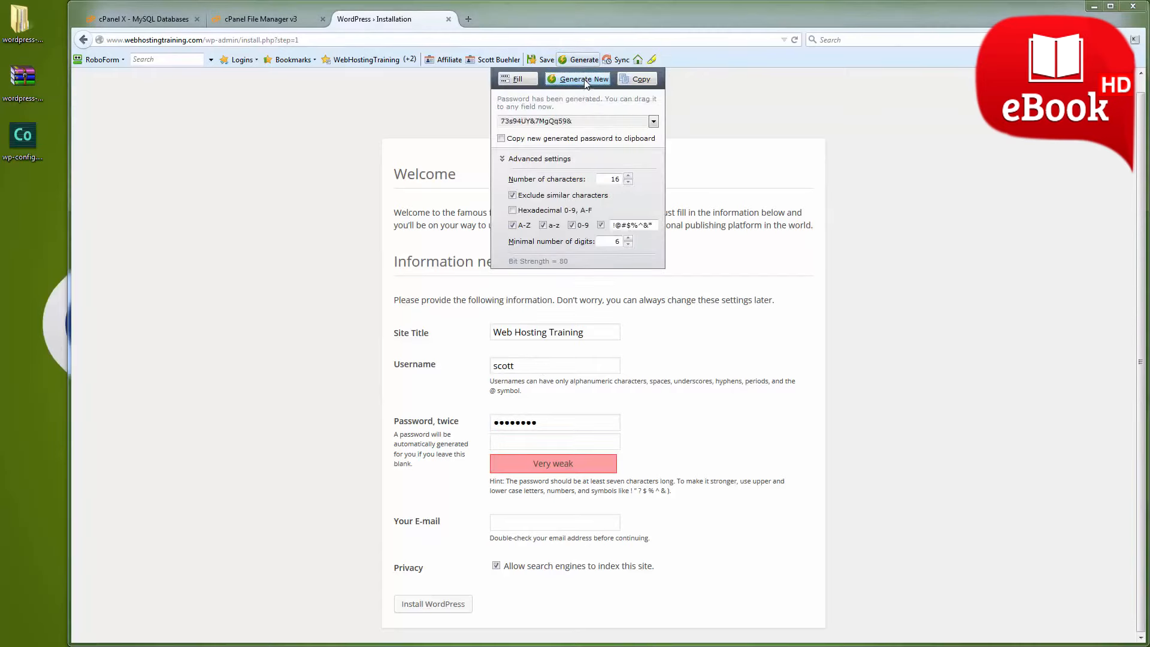
left_click(629, 80)
left_click_drag(563, 423, 487, 423)
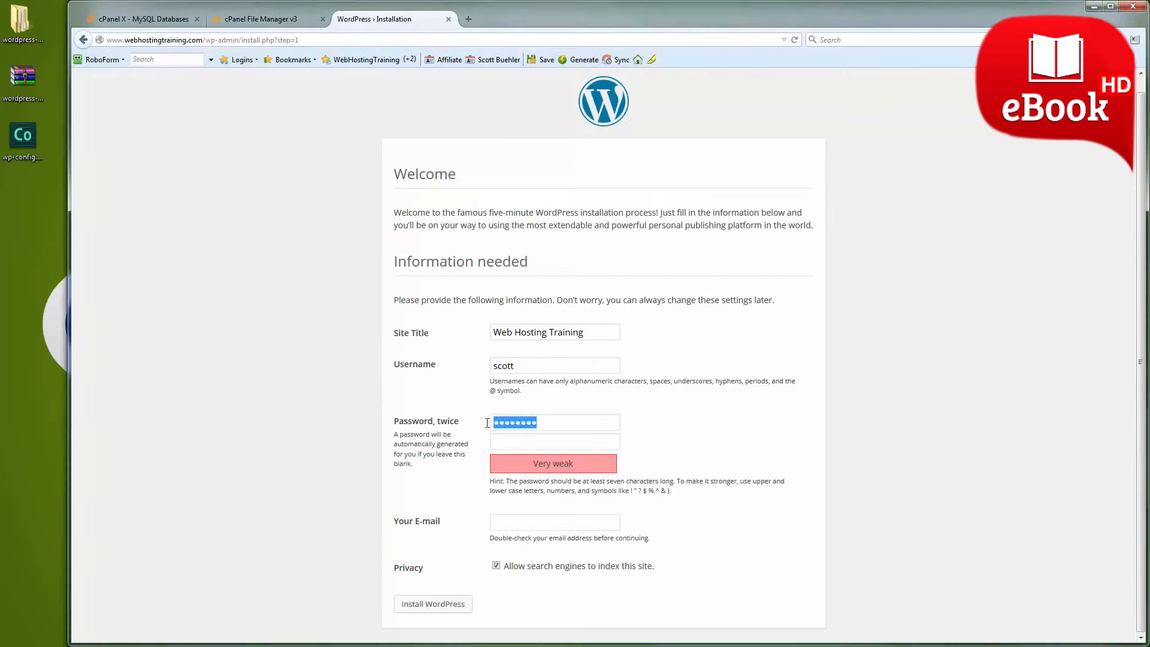
key("ctrl+v")
key("ctrl+v")
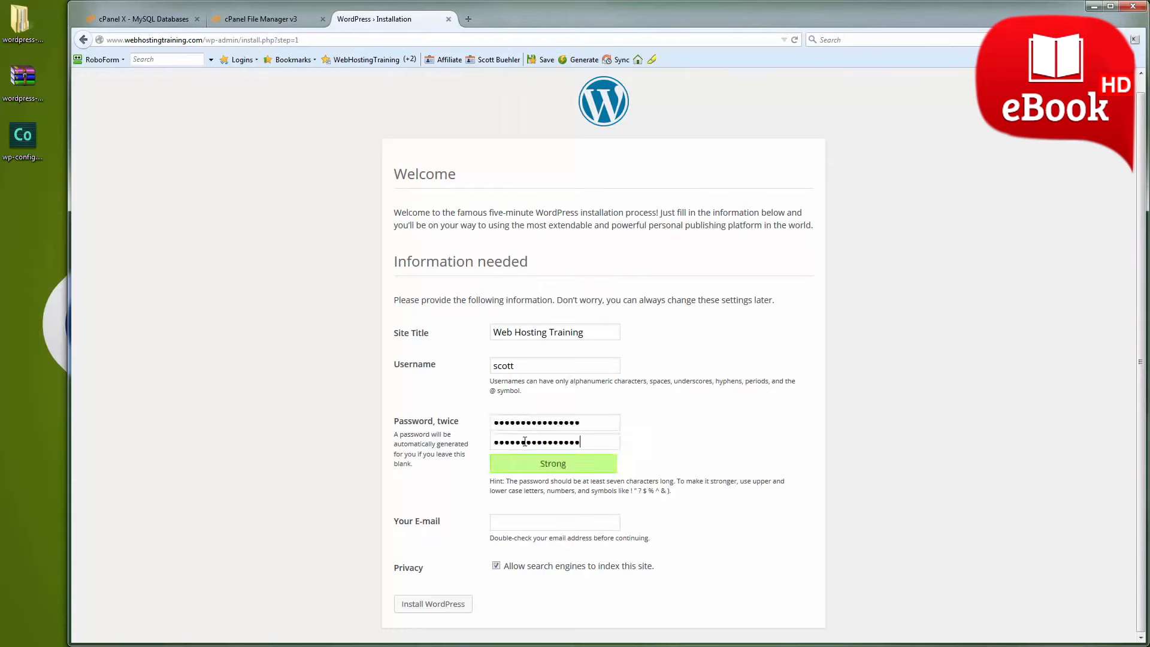
Fill in the admin's e-mail, install WordPress, and dismiss the RoboForm offer to save the account.
left_click(527, 526)
type("youremail@yourdomain.com")
left_click(447, 608)
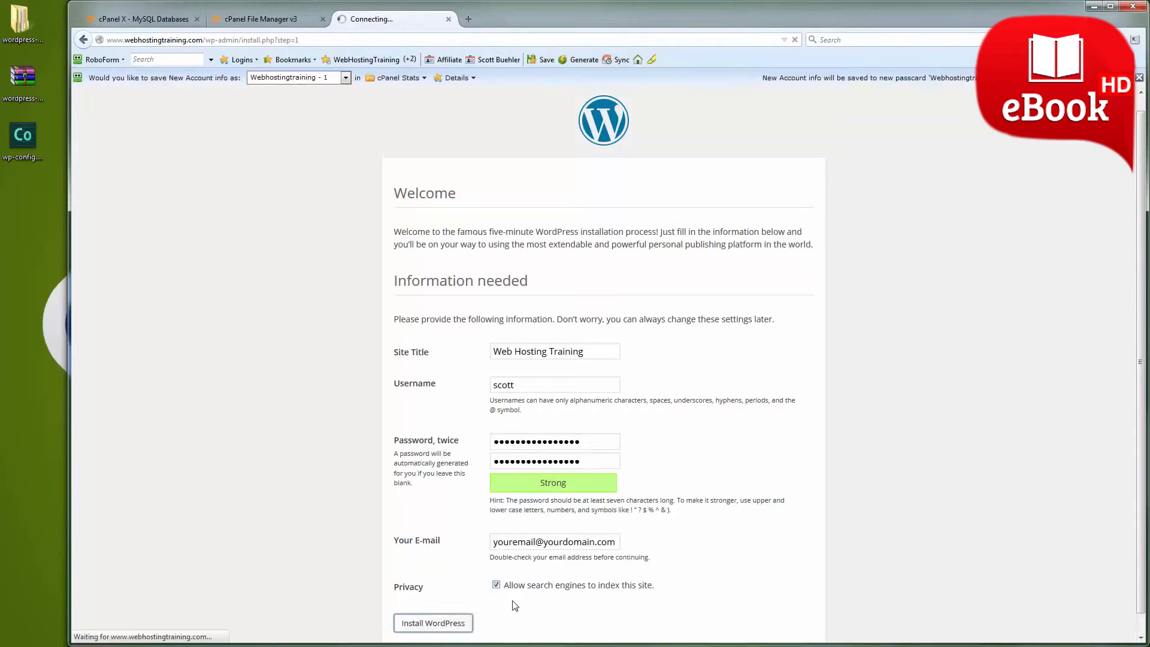
left_click(1139, 78)
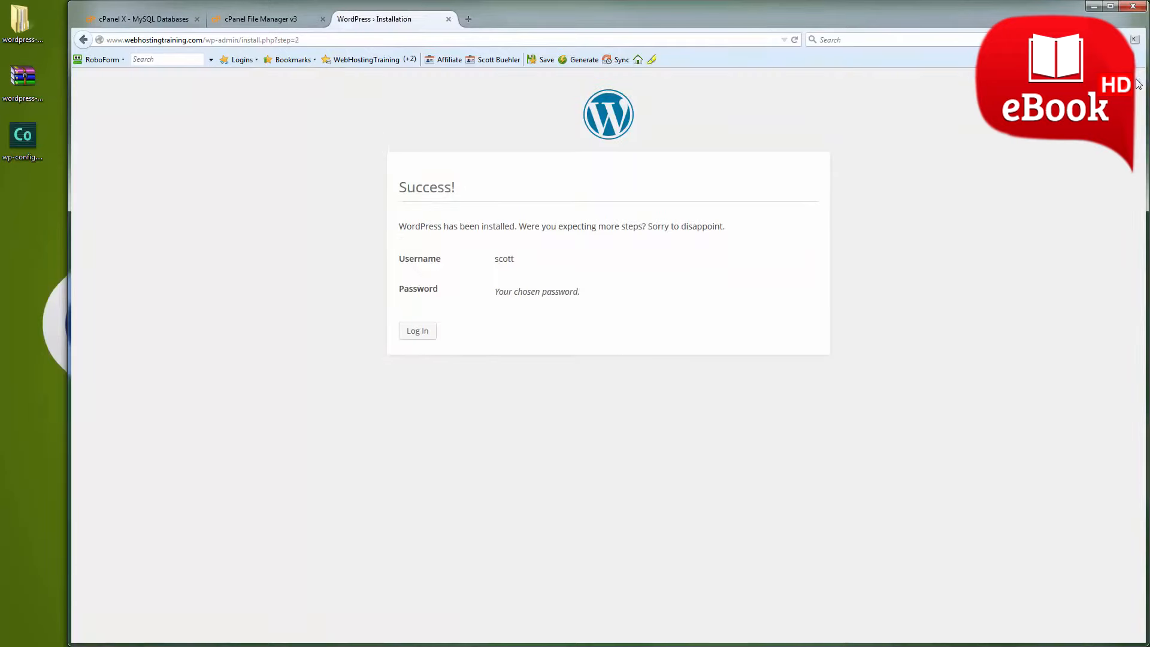
Log in to WordPress with the admin username and the copied account password, with Remember Me enabled.
left_click(429, 331)
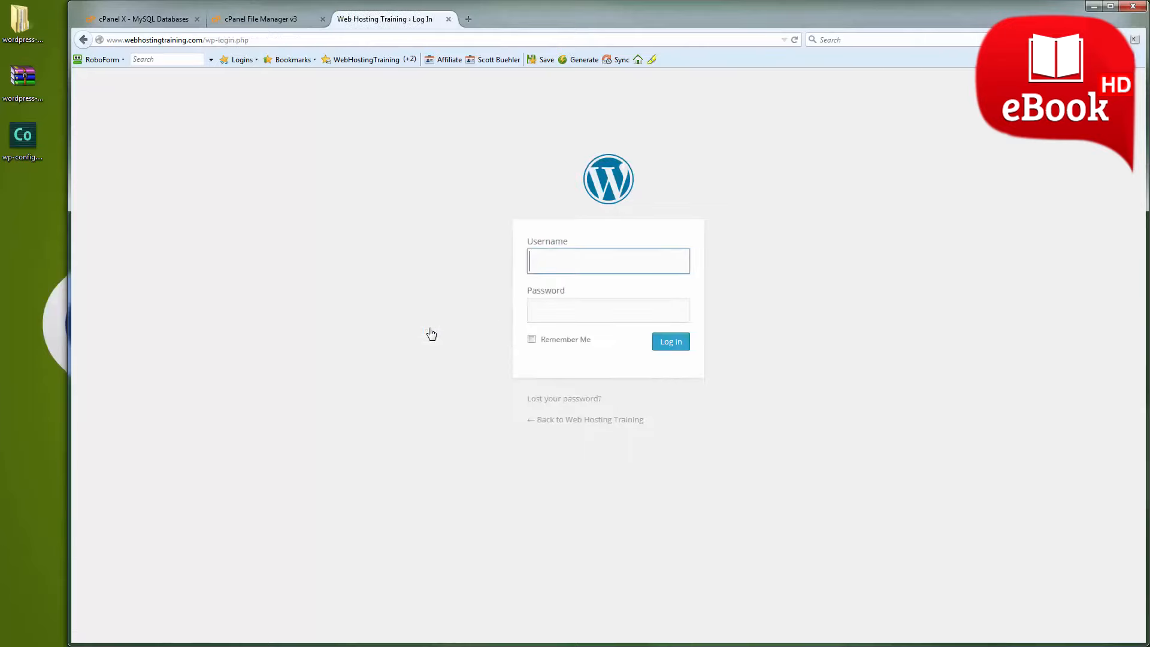
type("scott")
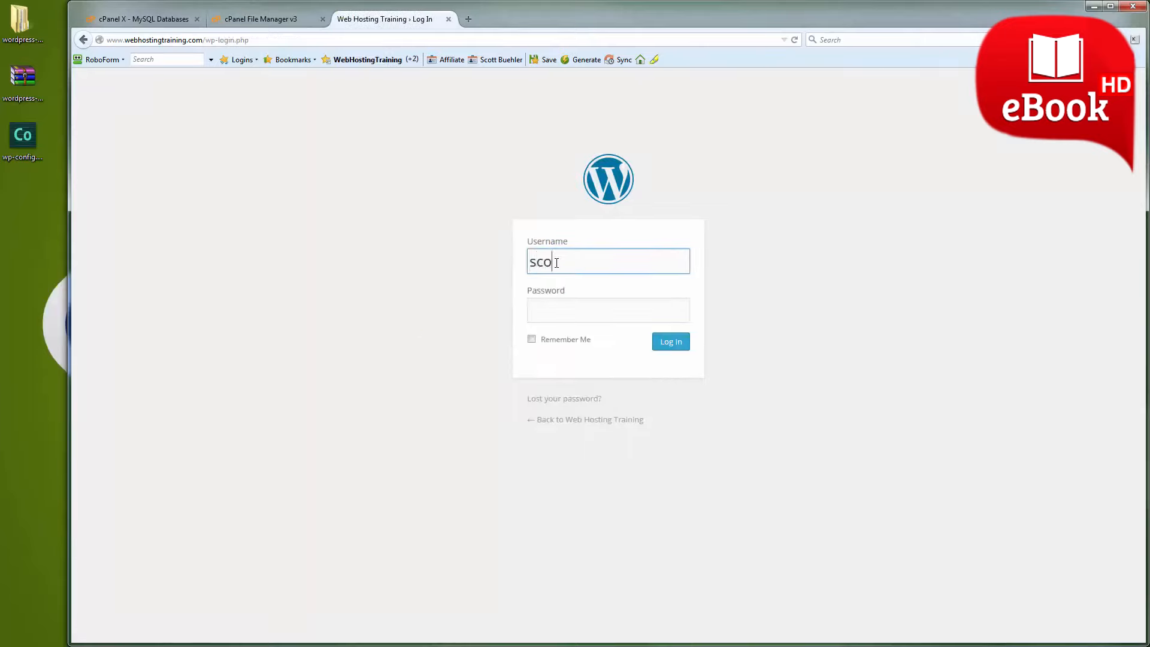
key("Tab")
key("ctrl+v")
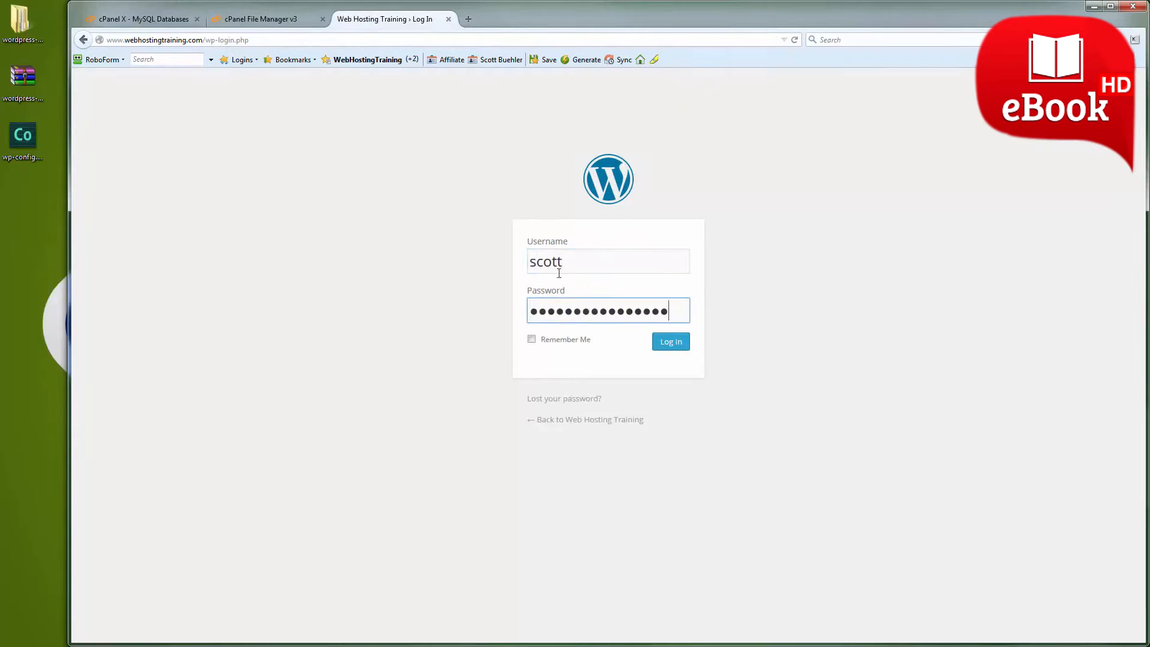
left_click(532, 339)
left_click(671, 342)
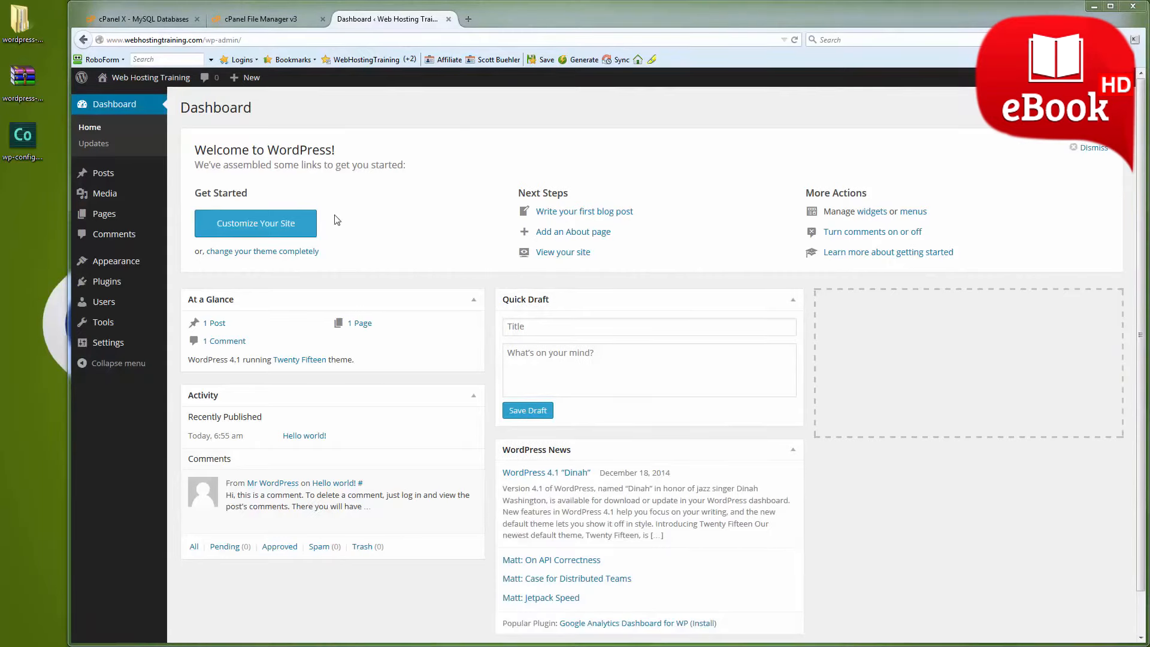
Visit the Web Hosting Training site's front end from the WordPress dashboard.
mouse_move(148, 81)
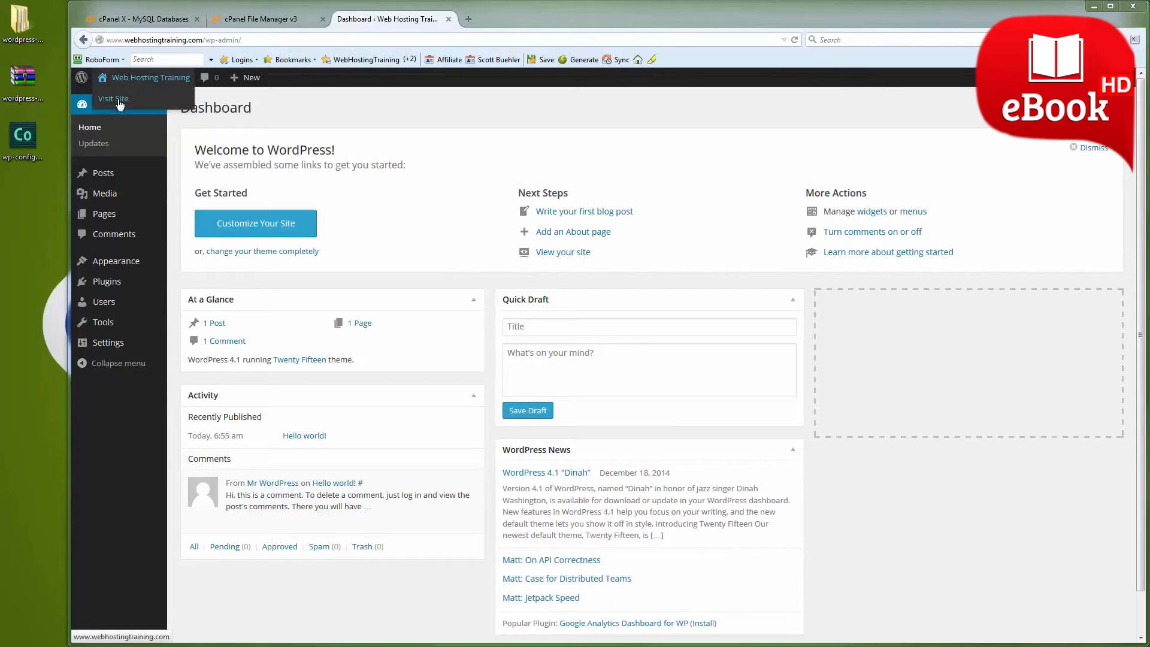